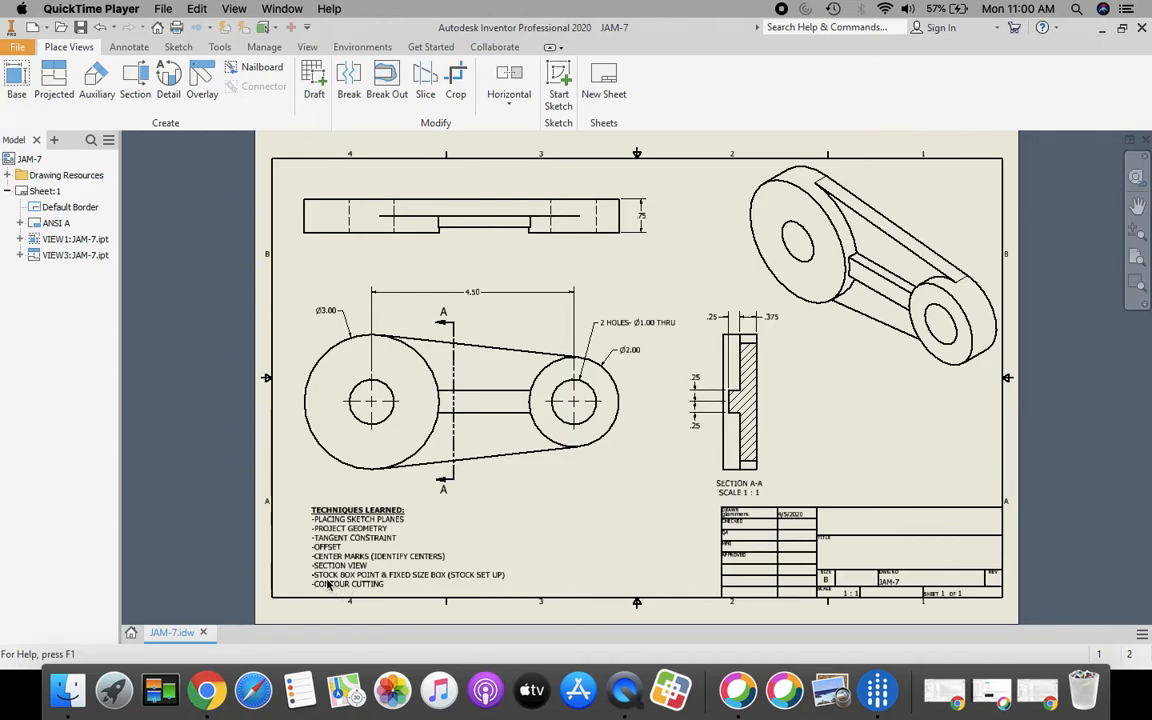
Create a new Standard.ipt part (Part2) and start Sketch1 on its XY plane
scroll(309, 612, "up", 5)
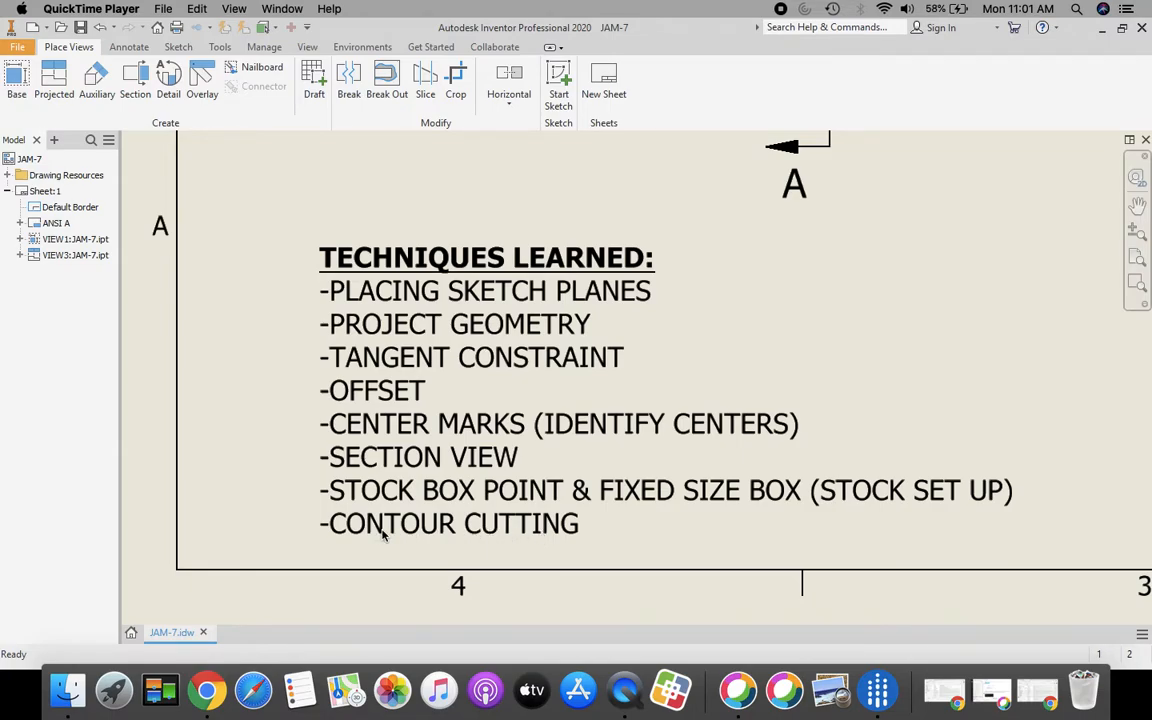
left_click(1136, 261)
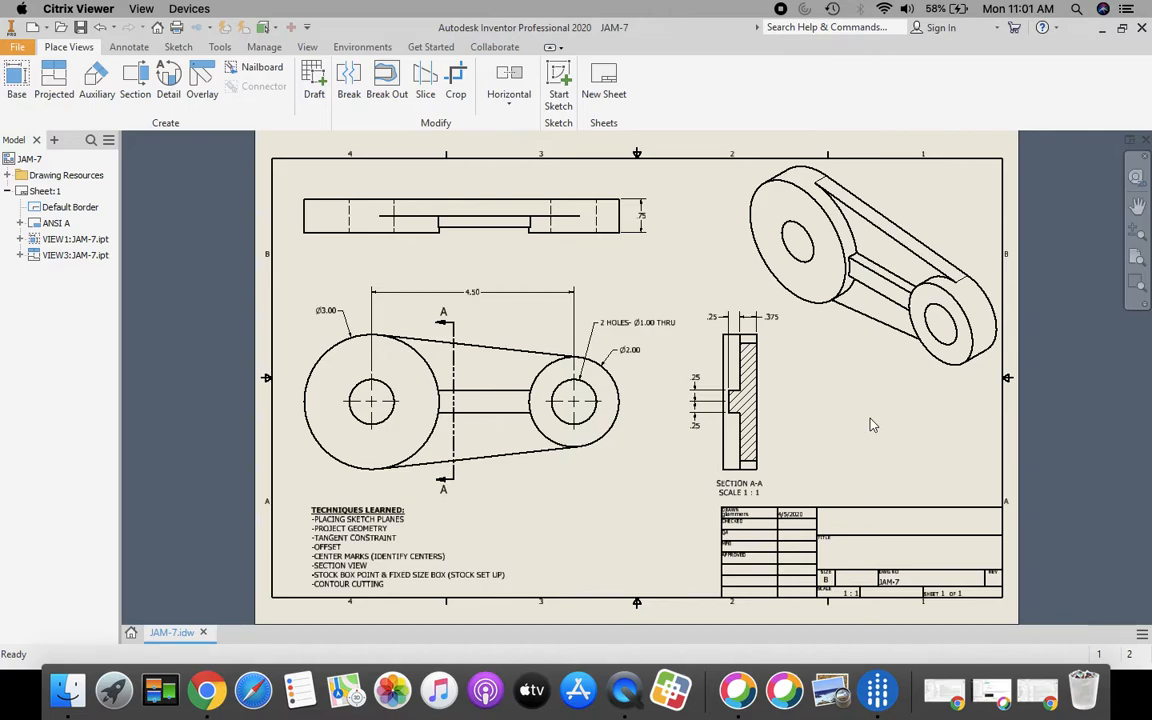
left_click(131, 632)
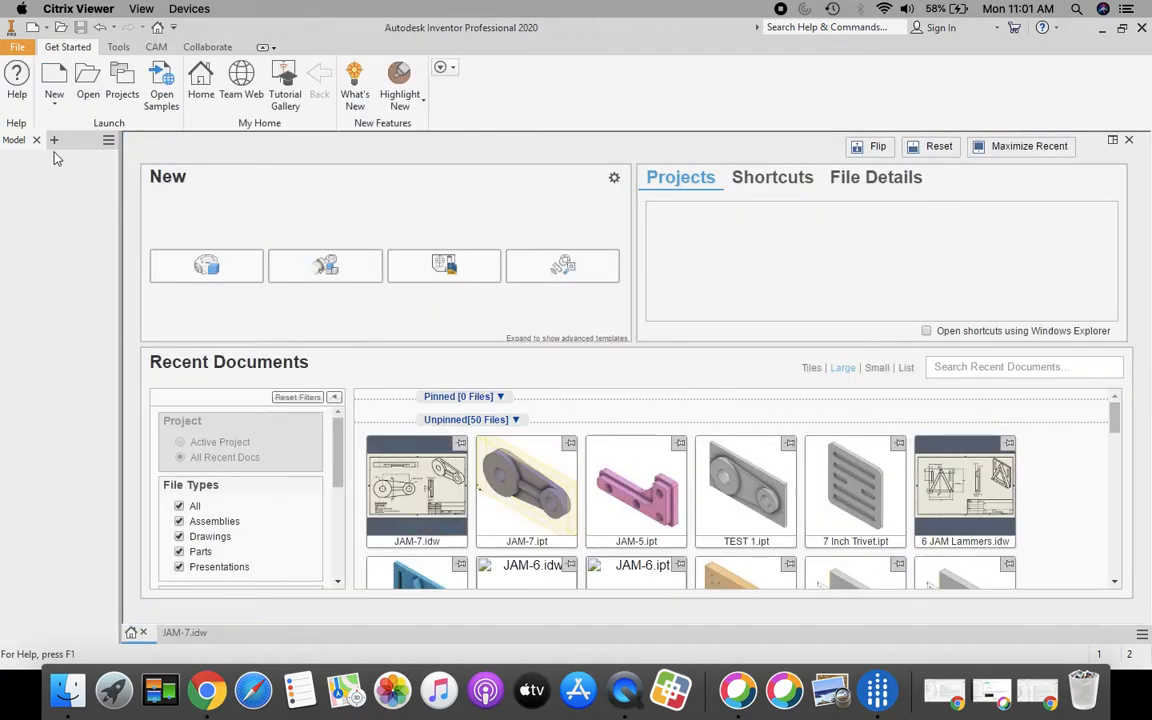
left_click(55, 76)
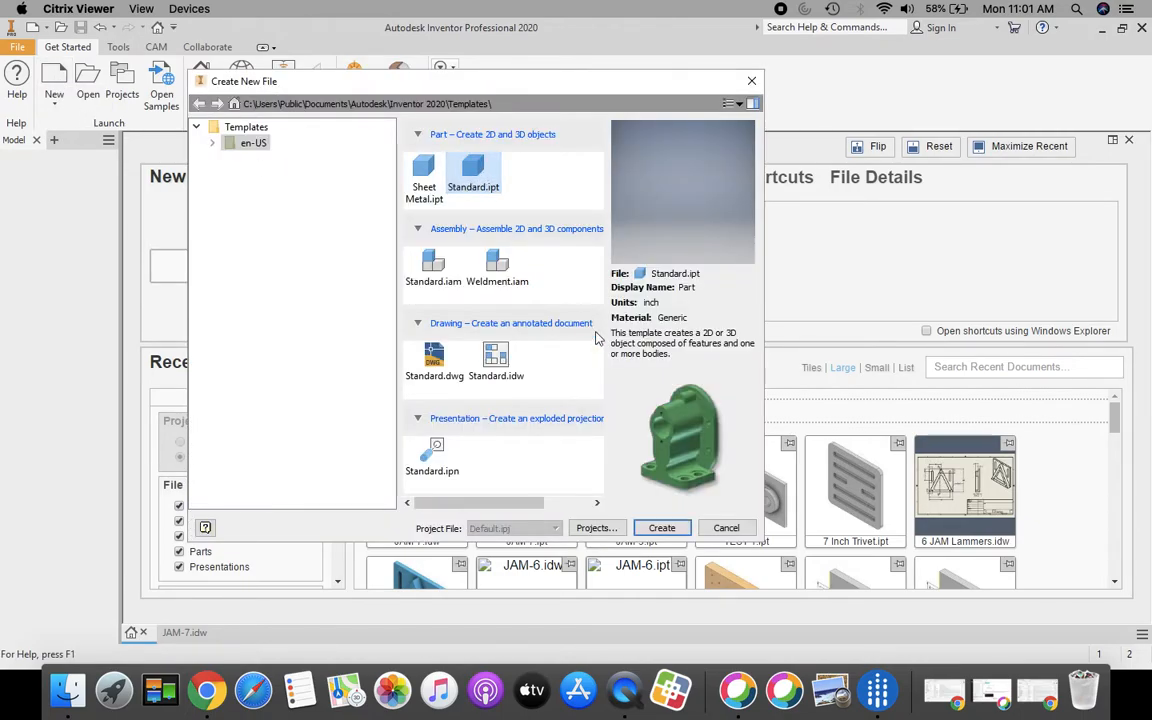
left_click(663, 529)
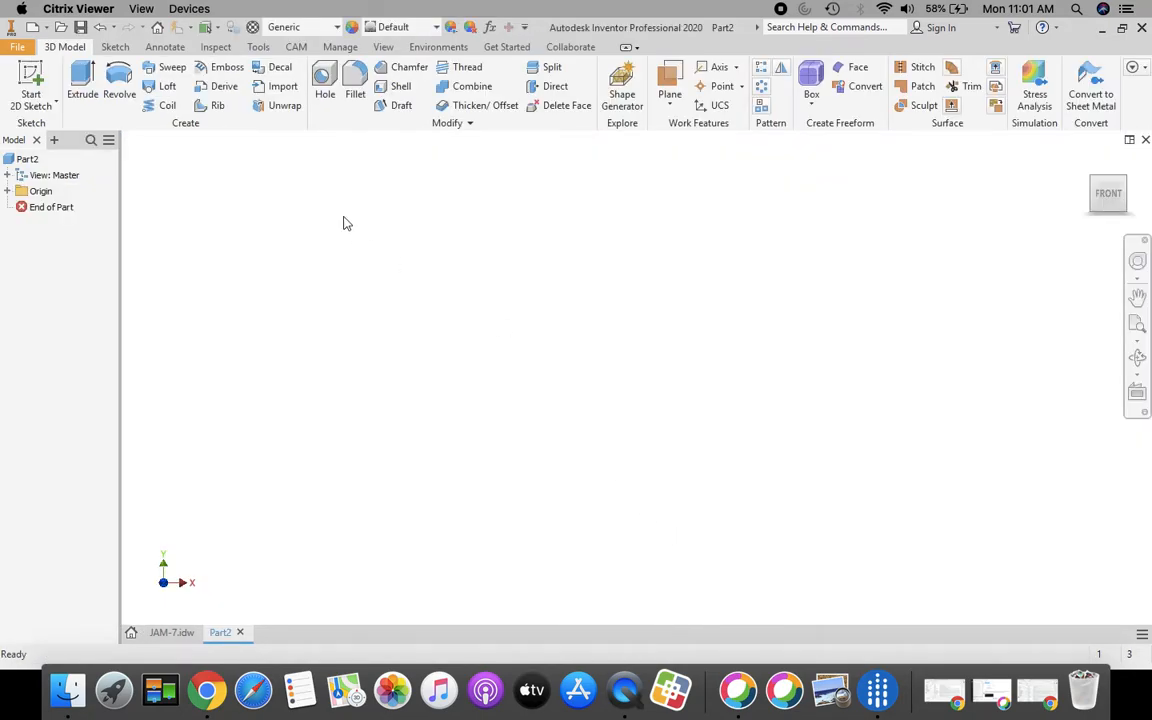
left_click(31, 84)
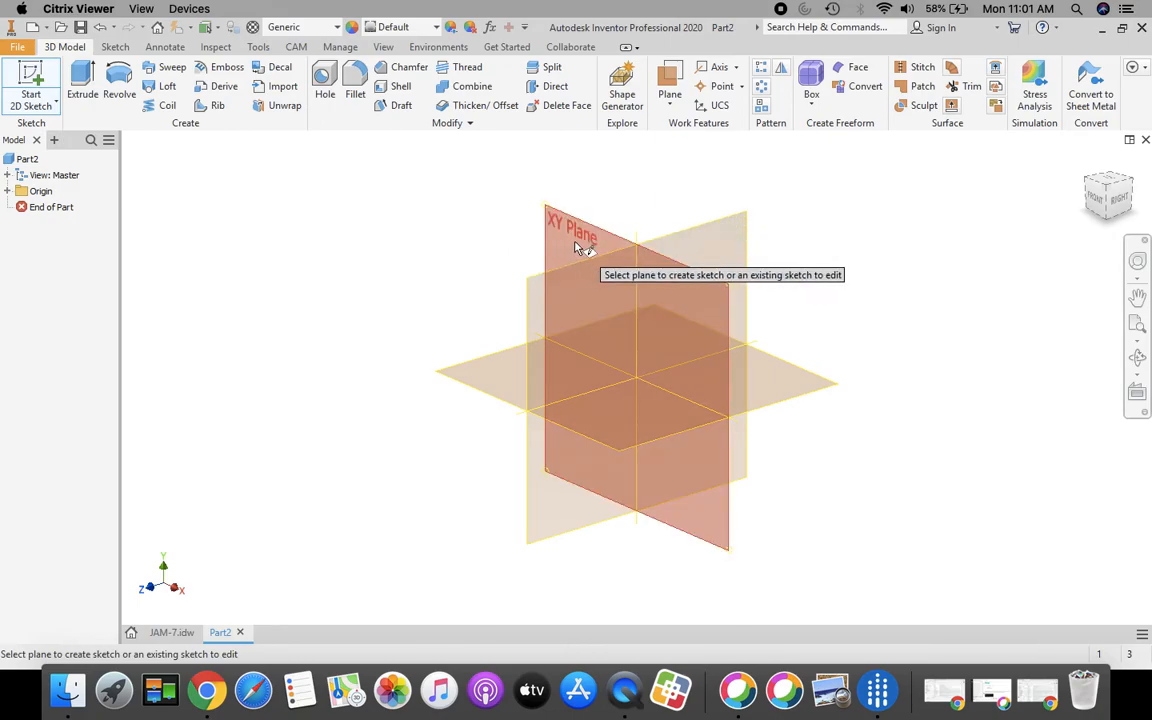
left_click(553, 217)
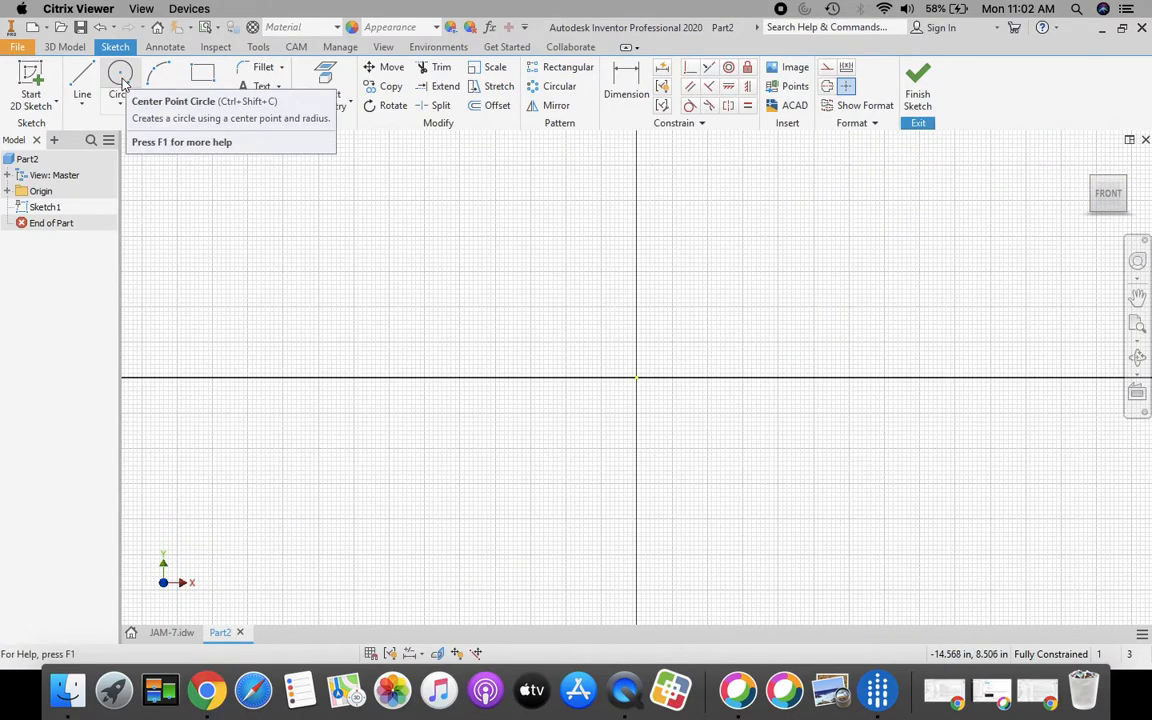
Using JAM-7 as reference, draw a 3.000 circle at the origin and a 2.000 circle to its right
left_click(160, 634)
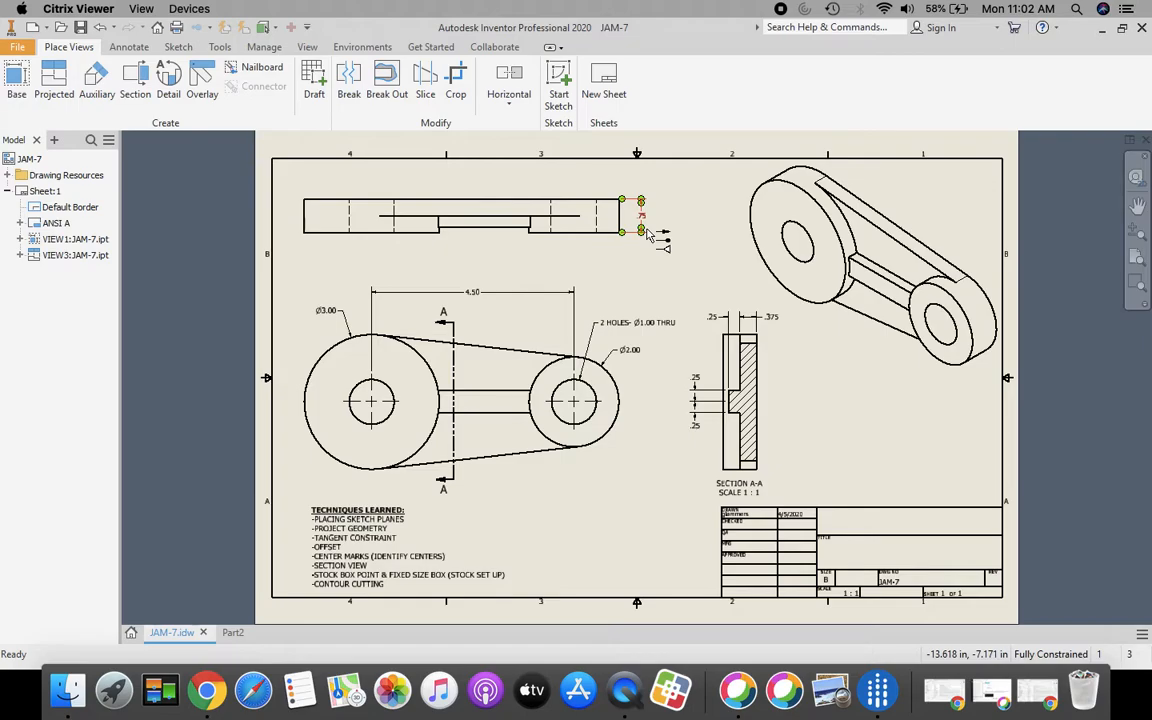
left_click(232, 633)
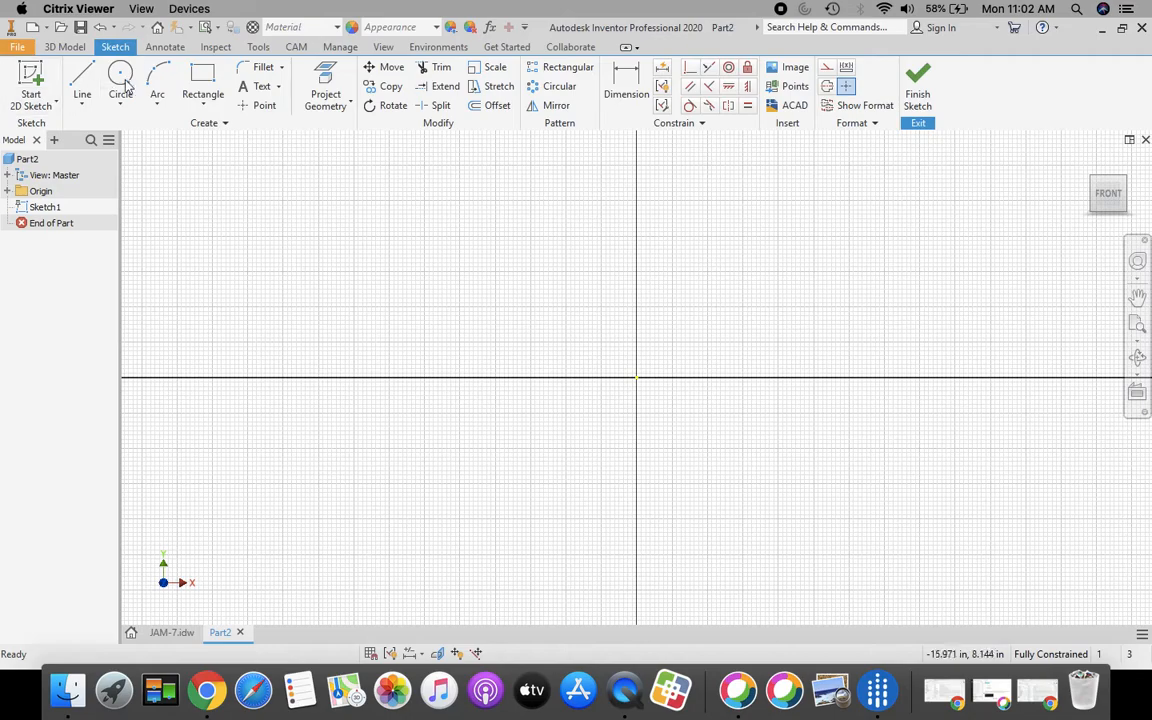
left_click(124, 80)
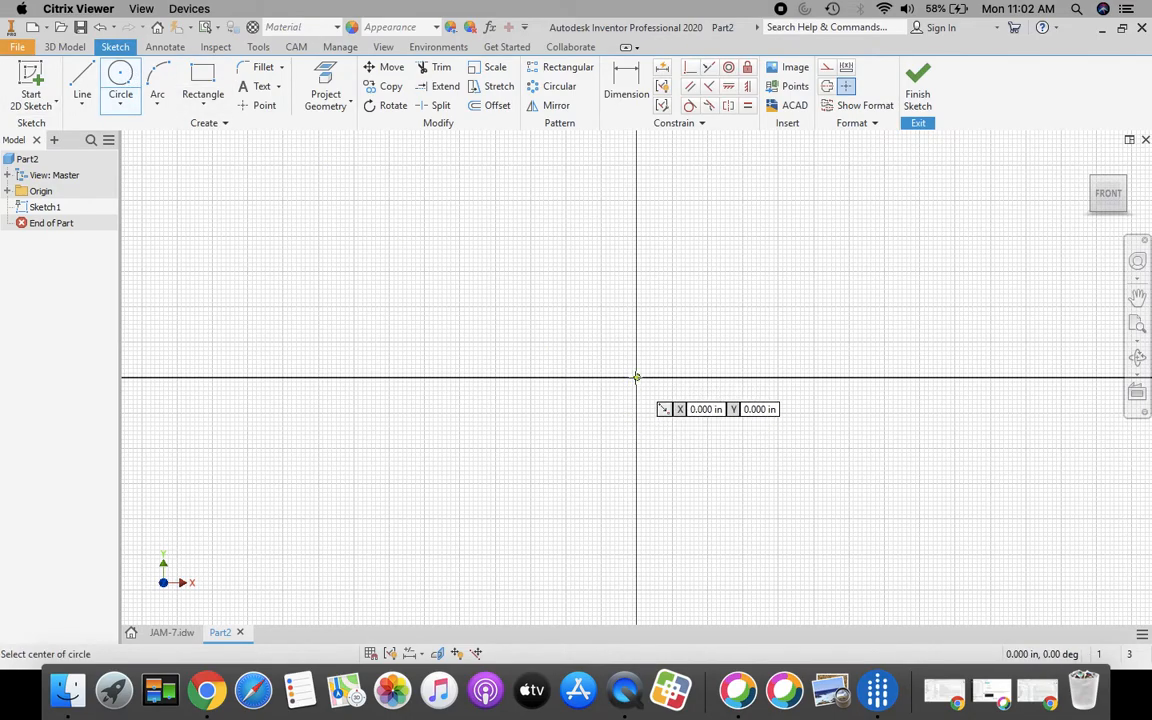
left_click(636, 377)
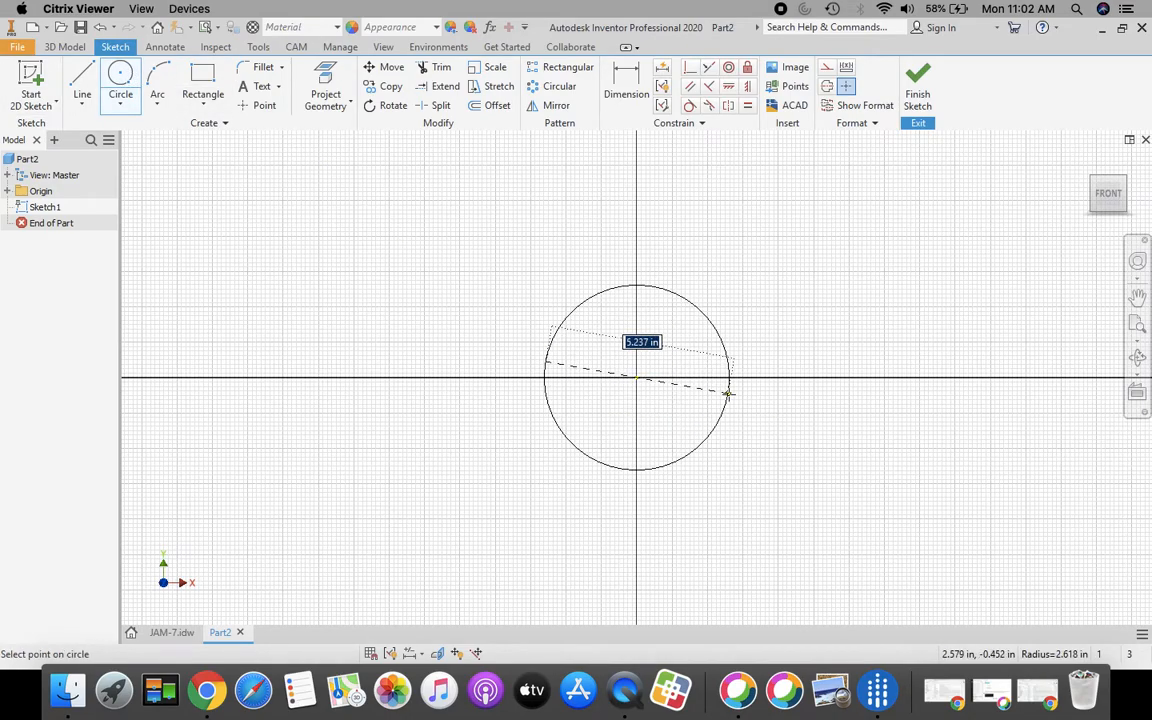
type("3")
key("Return")
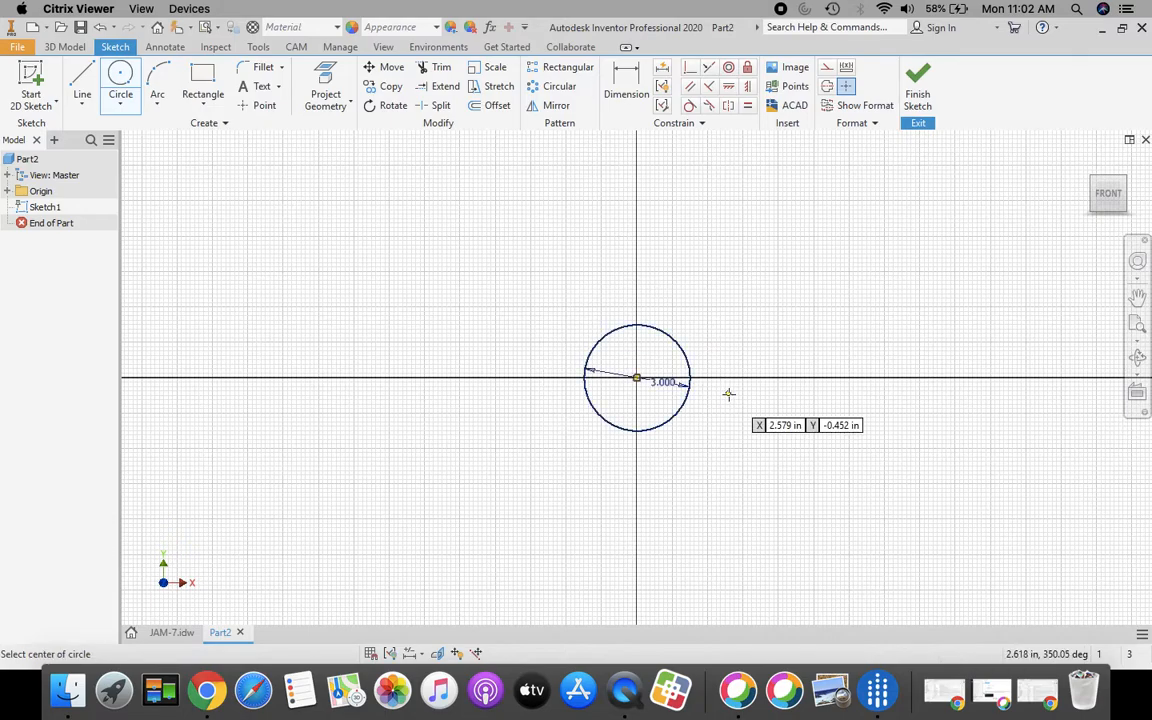
left_click(868, 358)
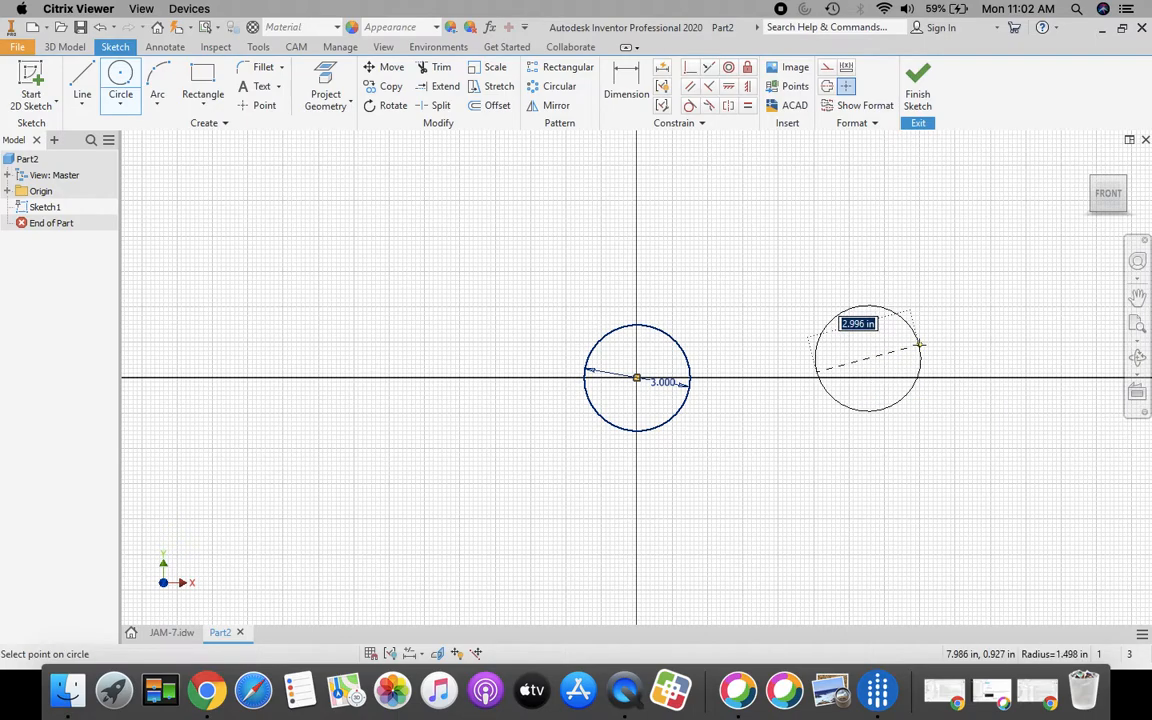
type("2")
key("Return")
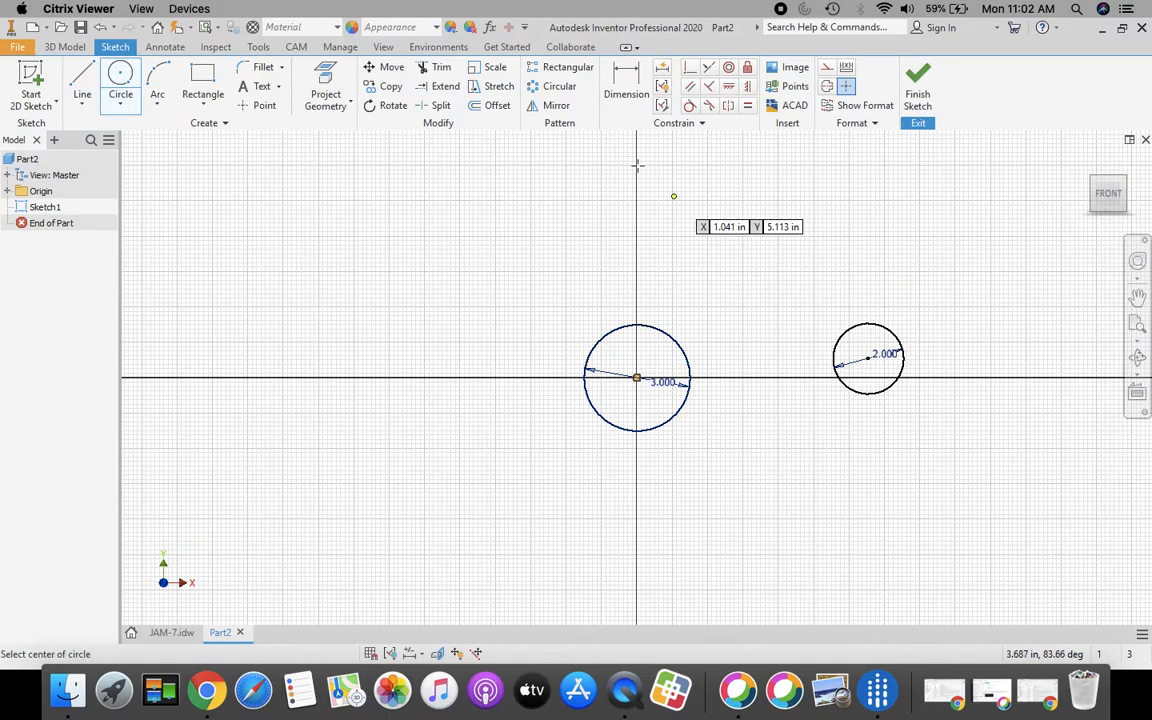
Dimension the distance between the two circle centres as 4.500
left_click(628, 92)
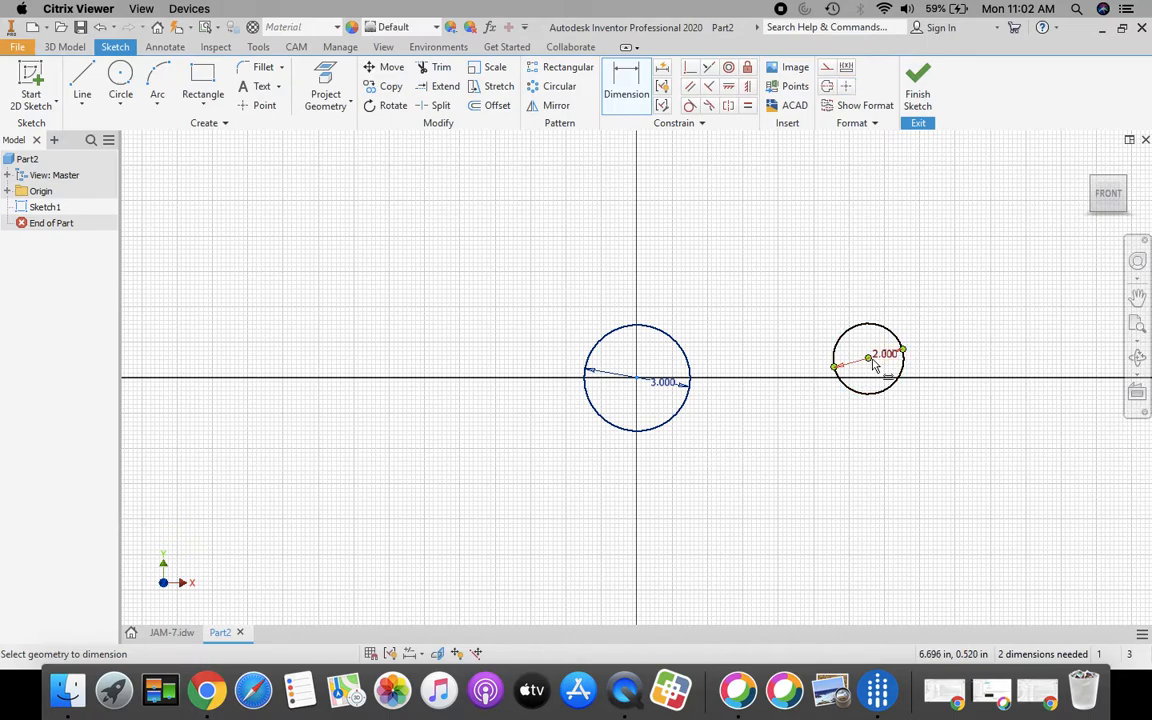
left_click(870, 365)
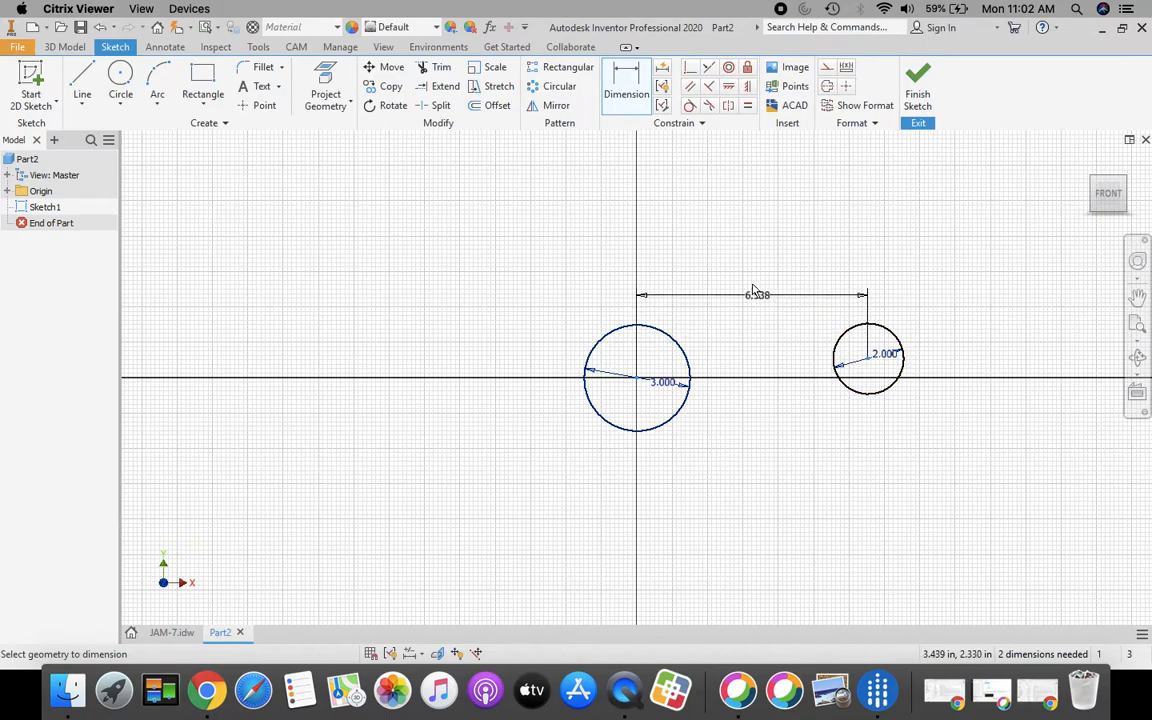
left_click(757, 282)
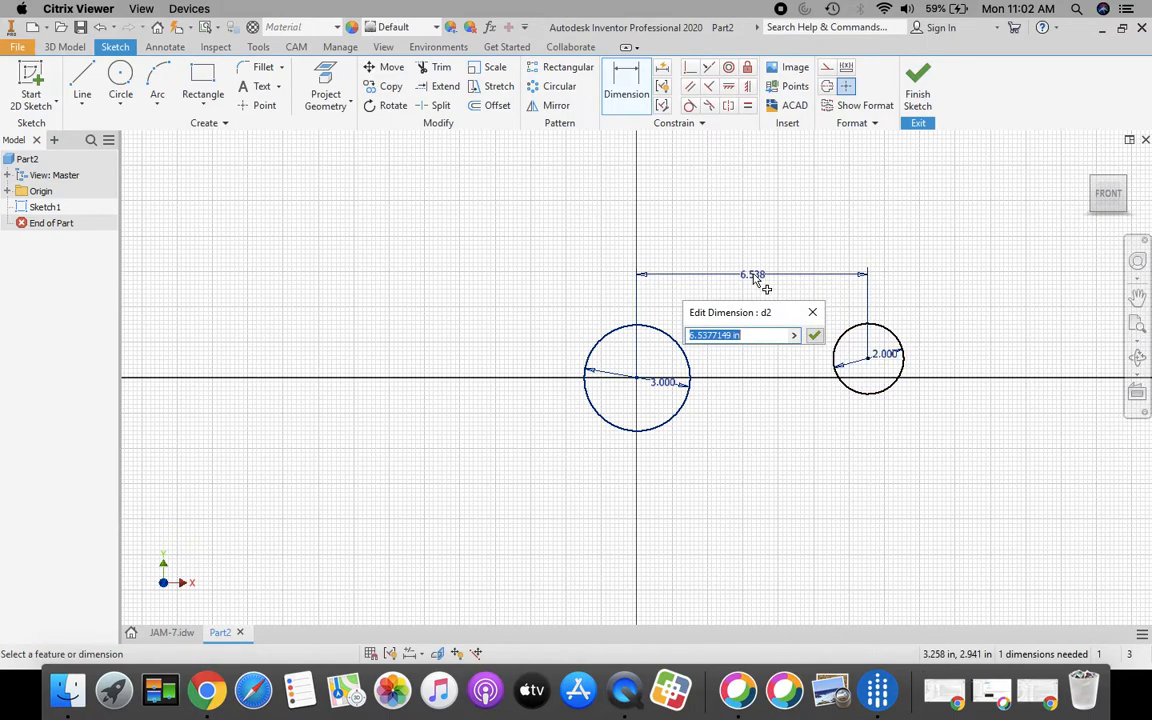
type("4.5")
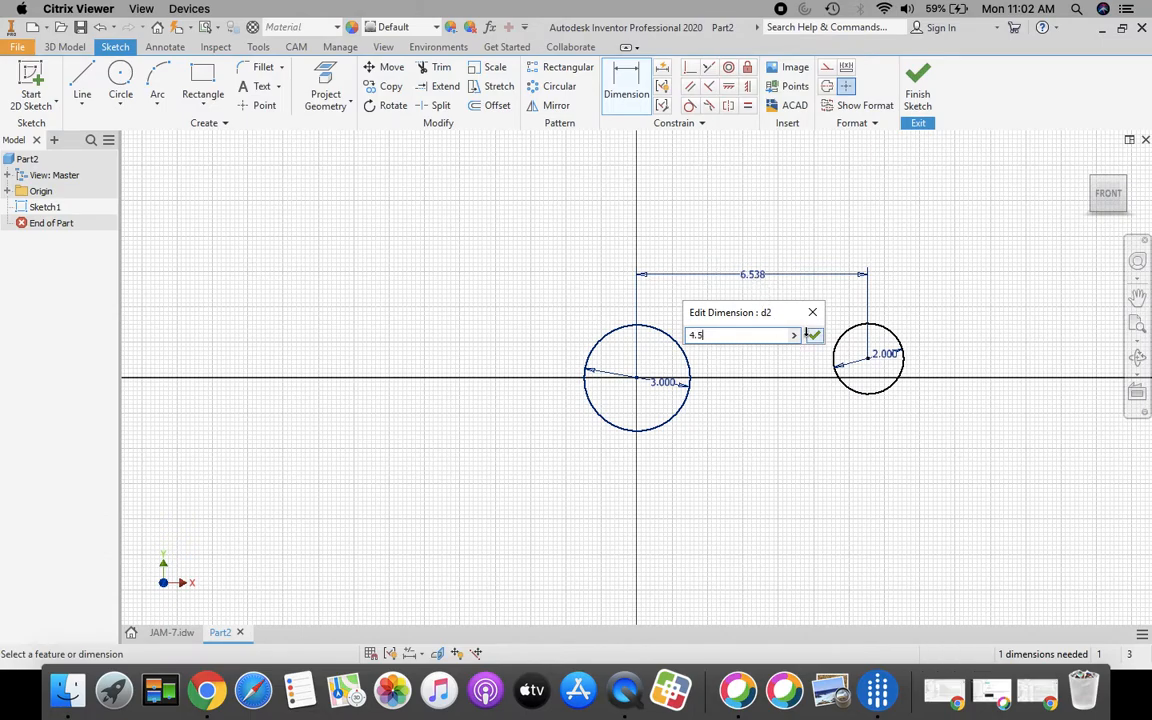
left_click(814, 336)
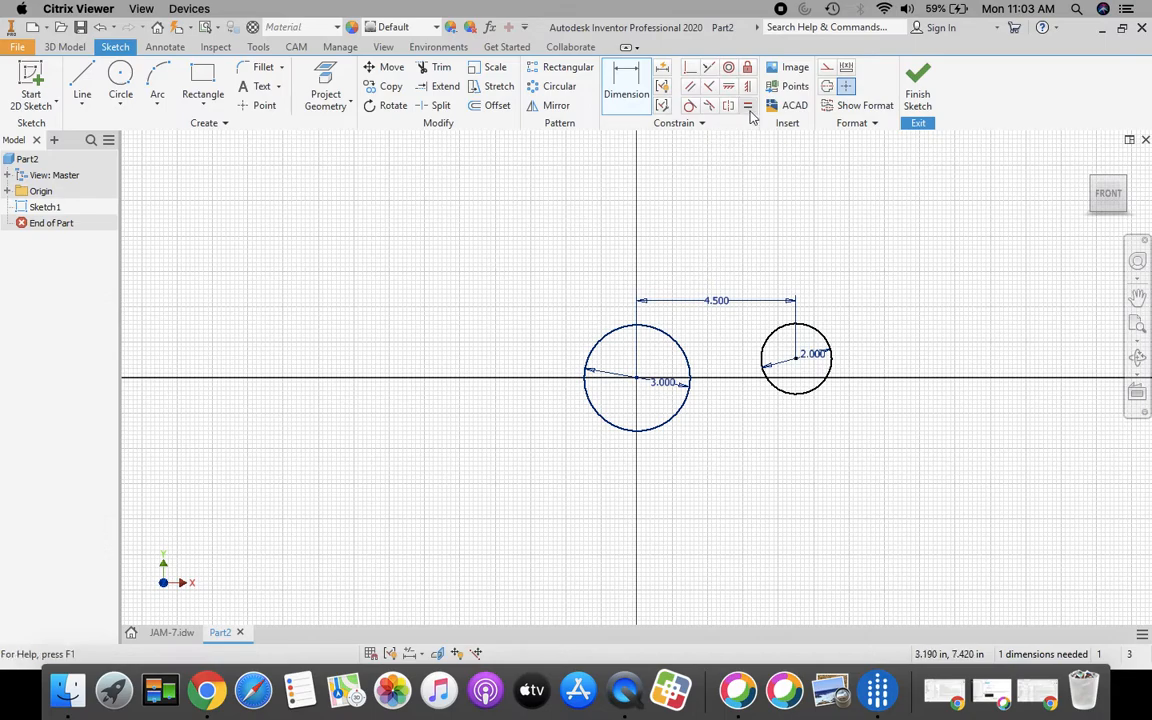
Constrain the small circle's centre horizontal with the large circle's centre
left_click(640, 80)
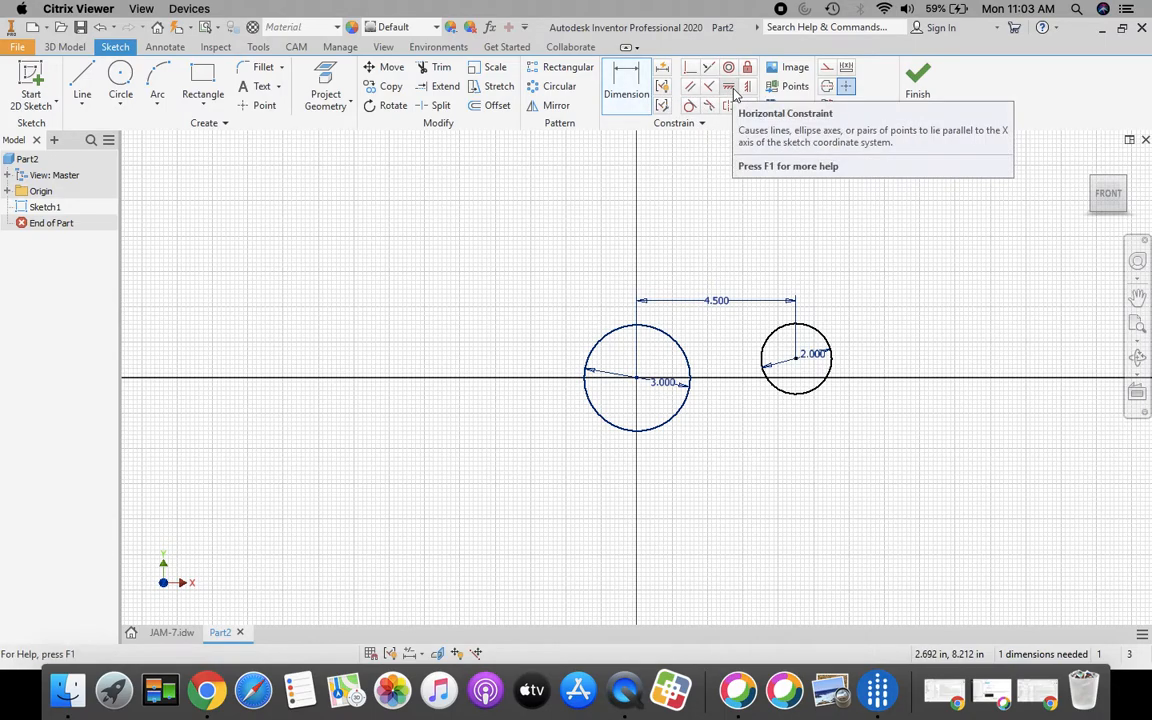
left_click(729, 88)
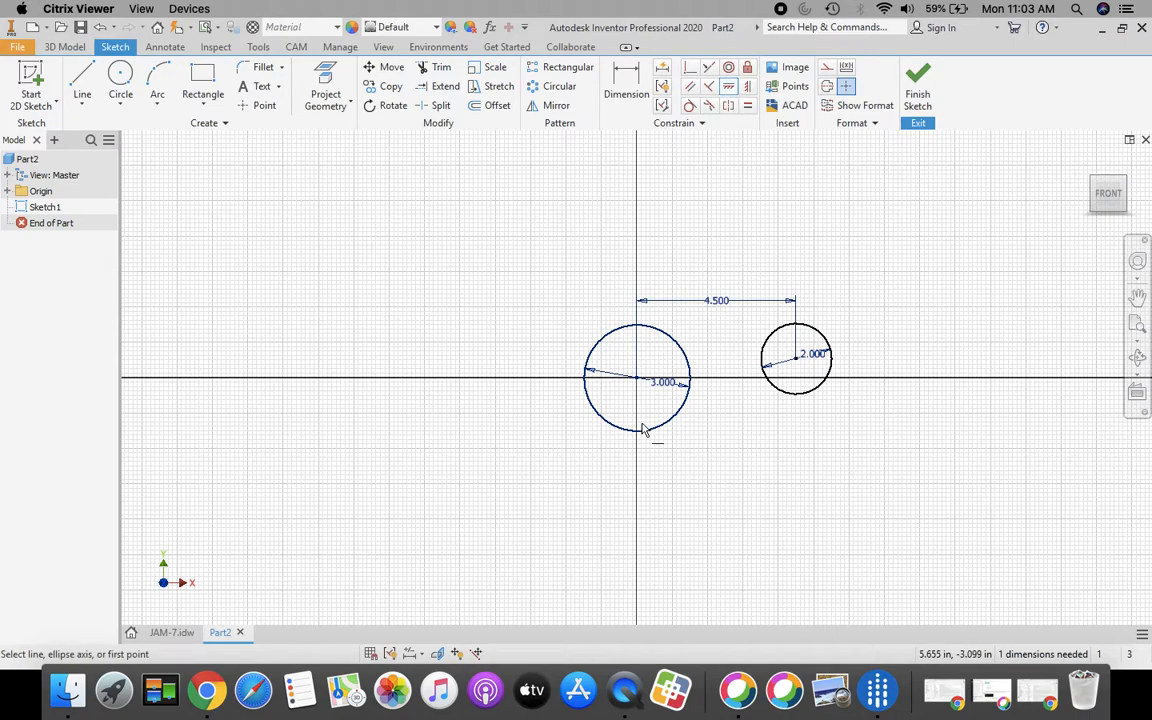
left_click(640, 383)
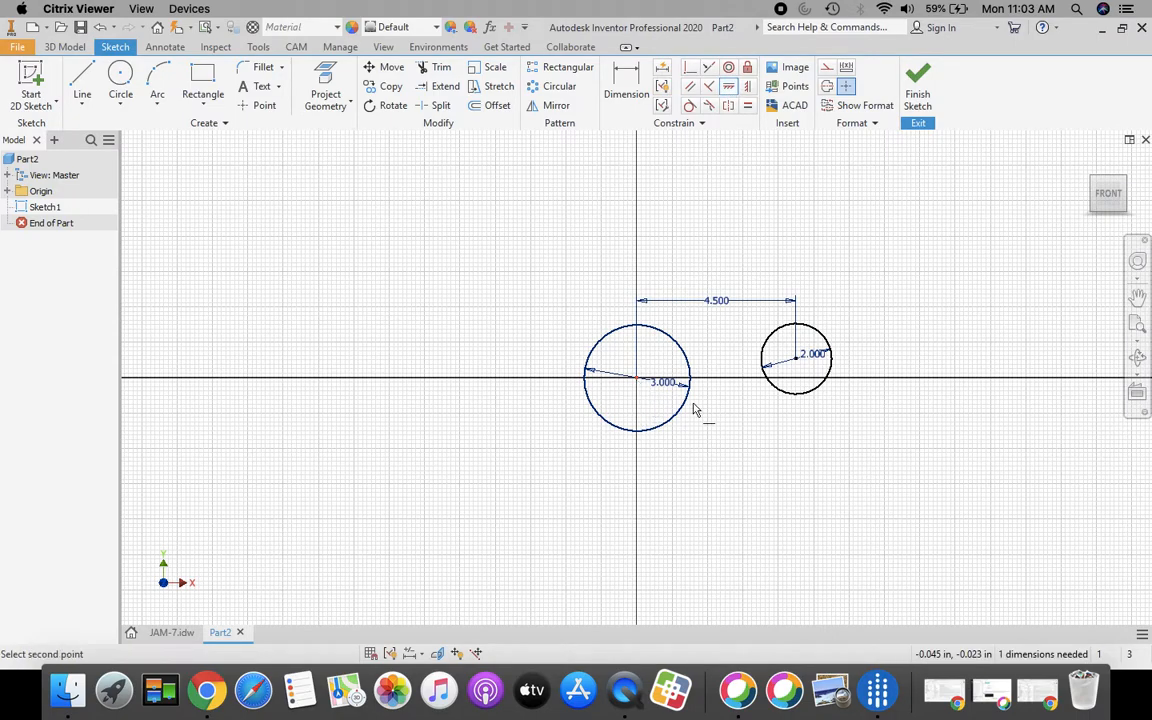
left_click(797, 362)
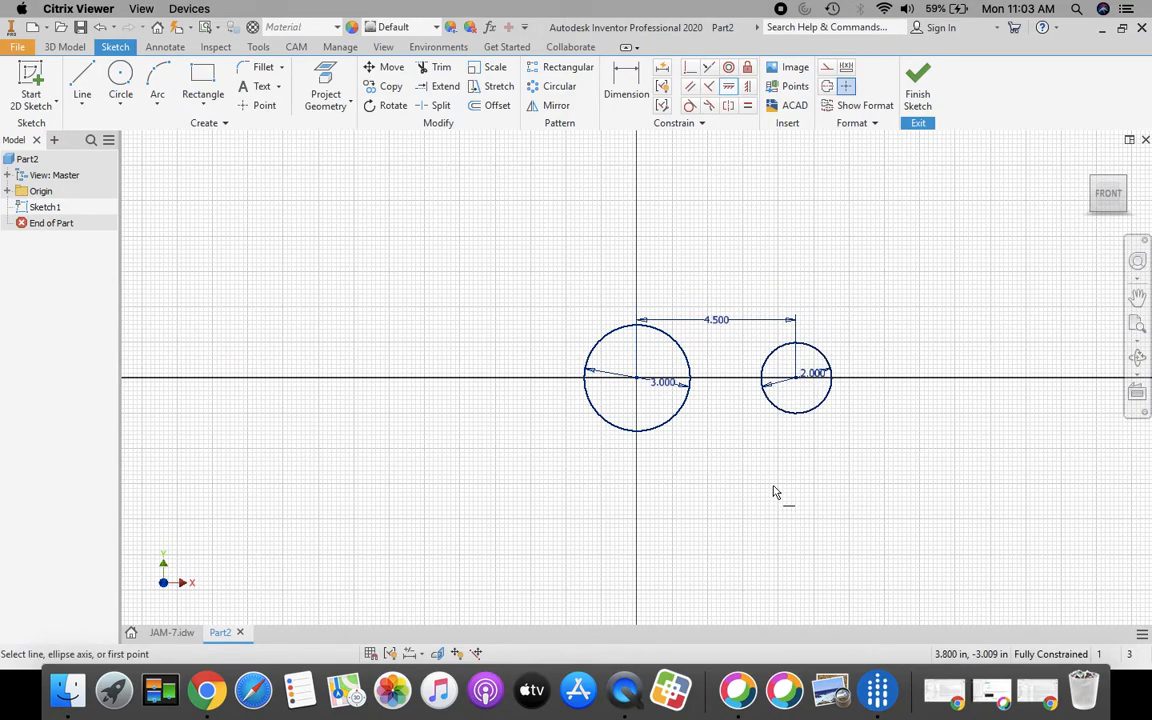
Finish Sketch1 and extrude both circles 0.75 in the reversed direction
left_click(918, 85)
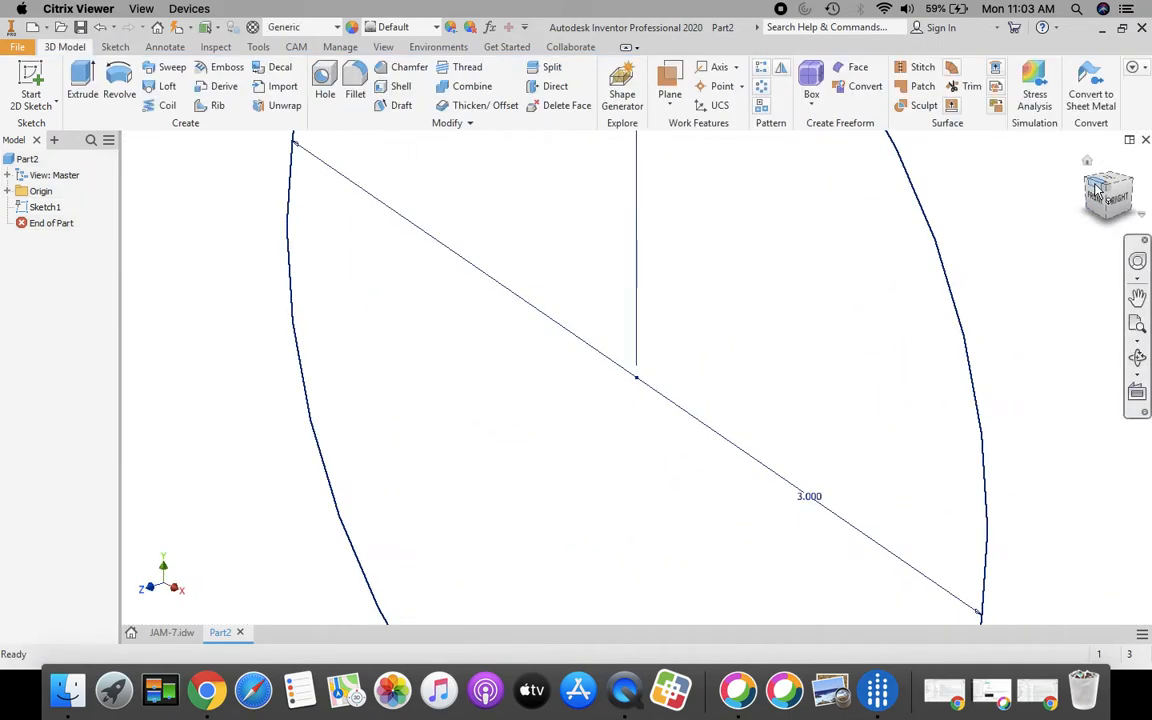
left_click(1087, 162)
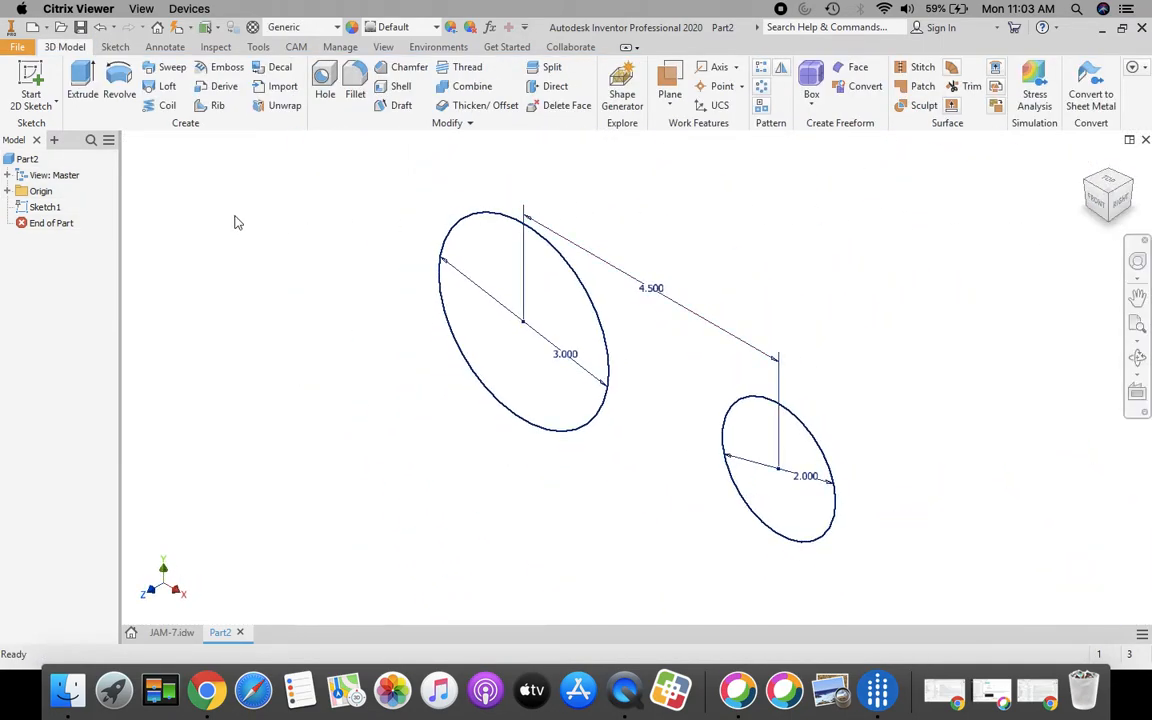
left_click(74, 92)
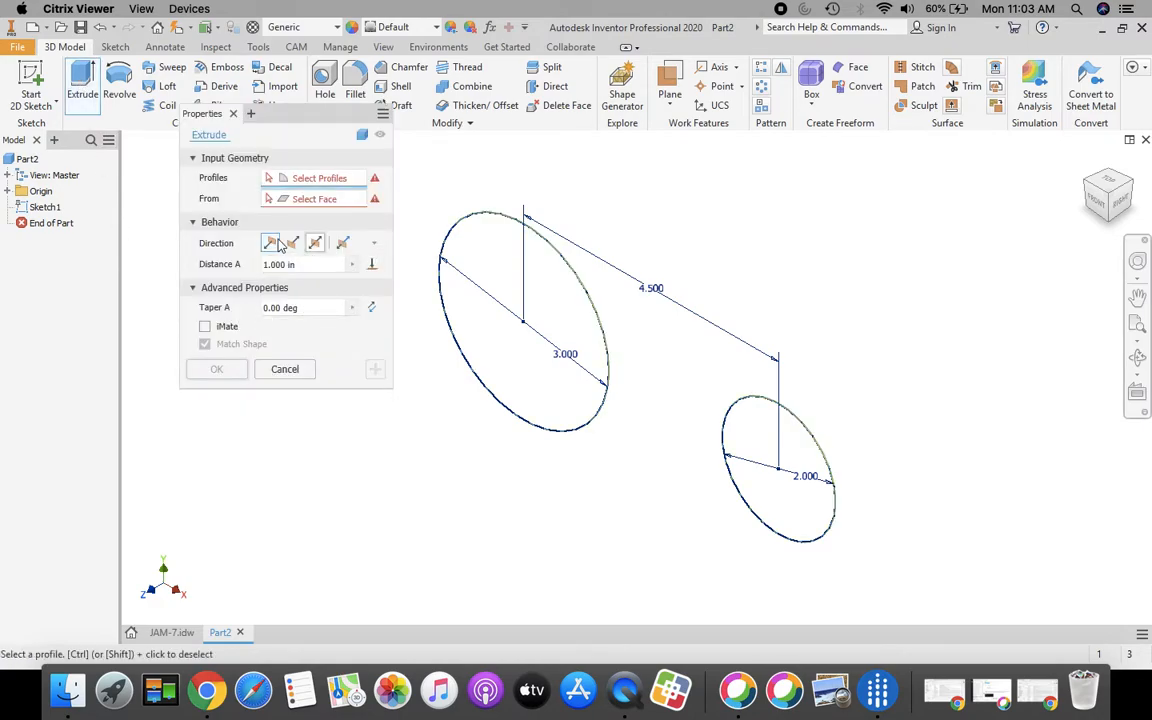
left_click(540, 303)
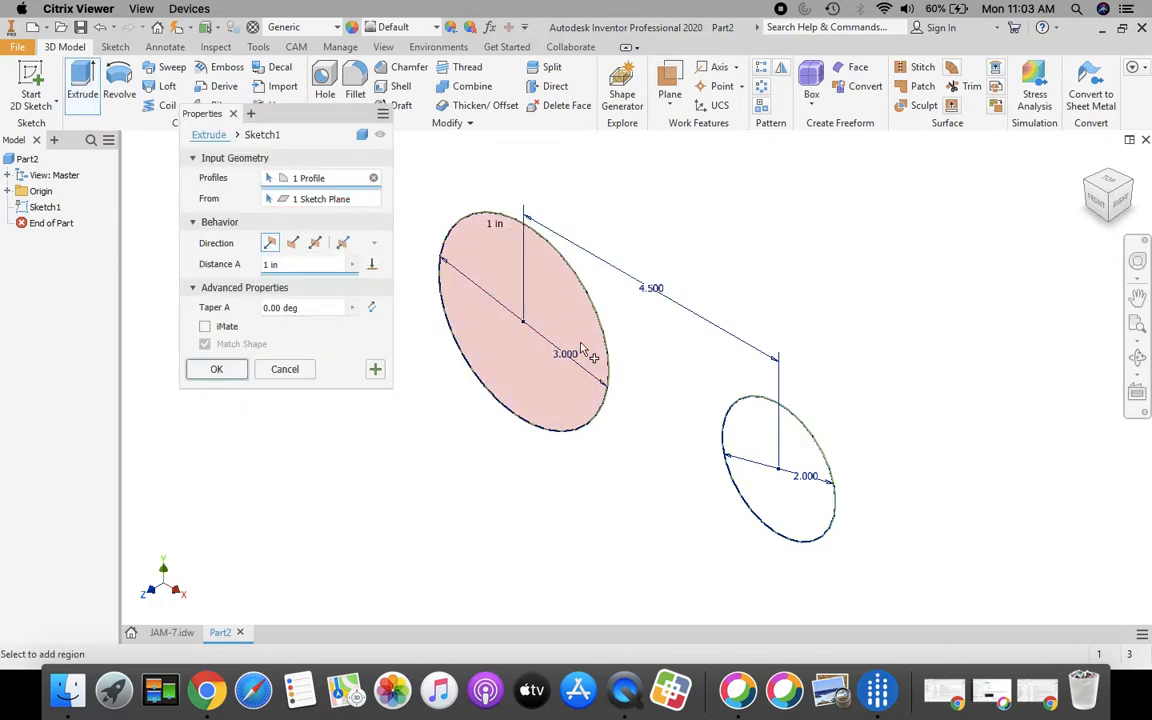
left_click(743, 444)
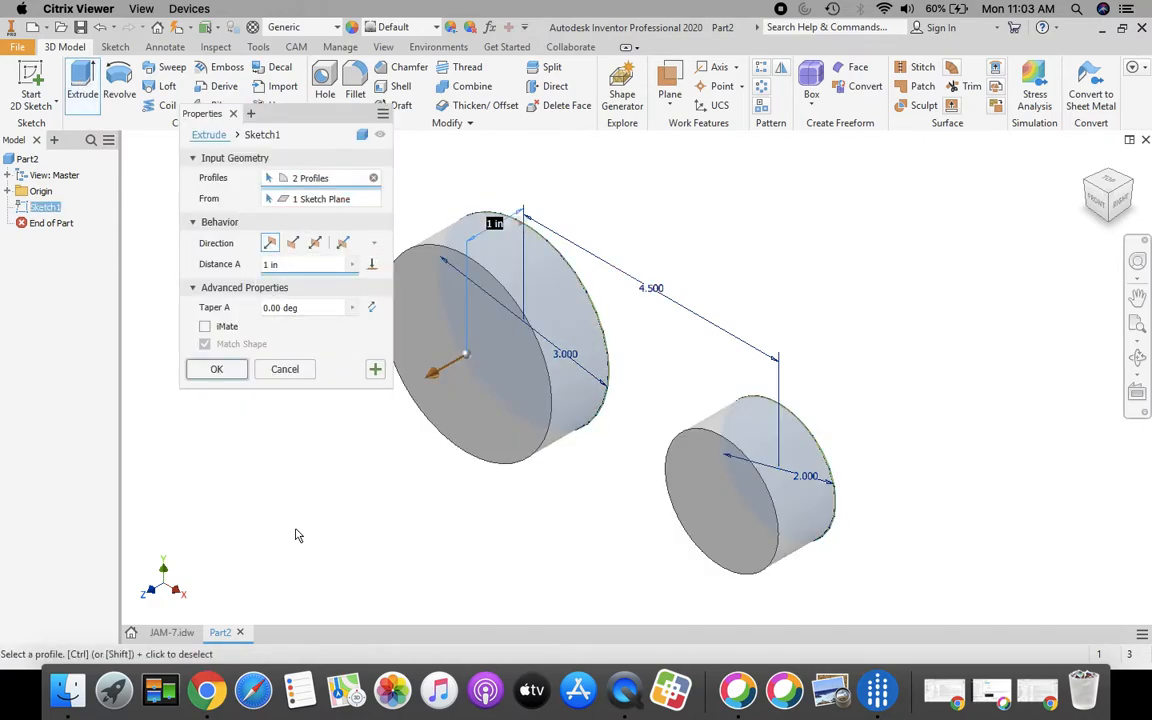
left_click(293, 244)
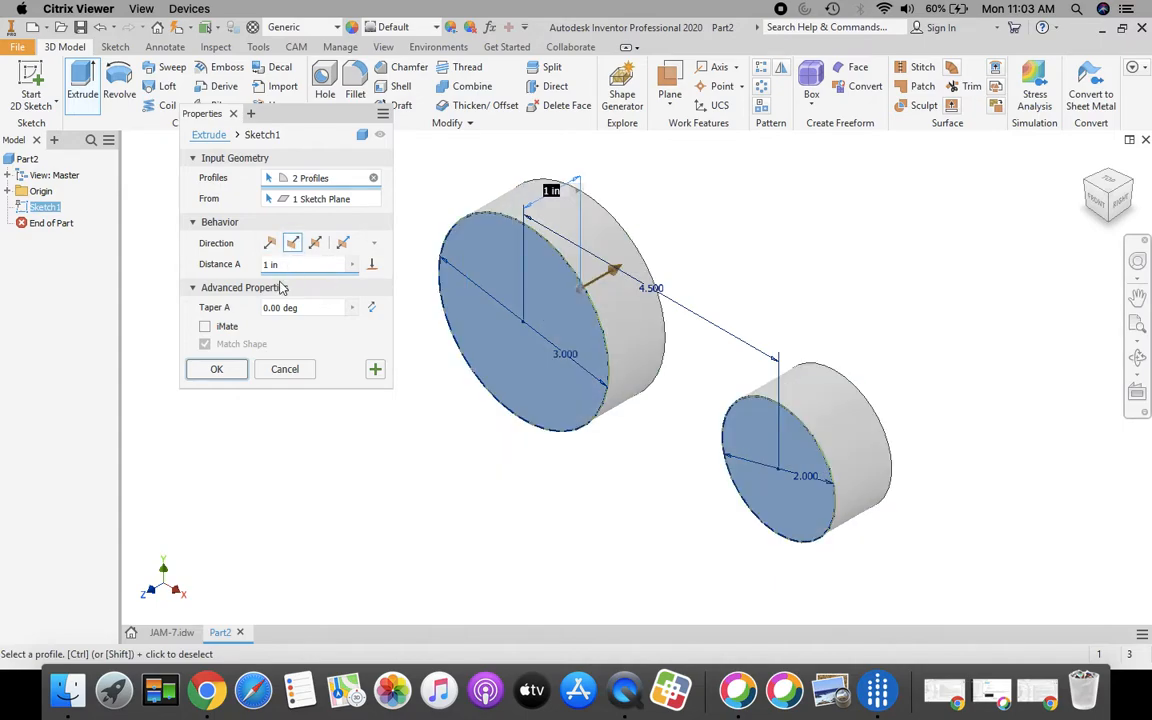
left_click(171, 634)
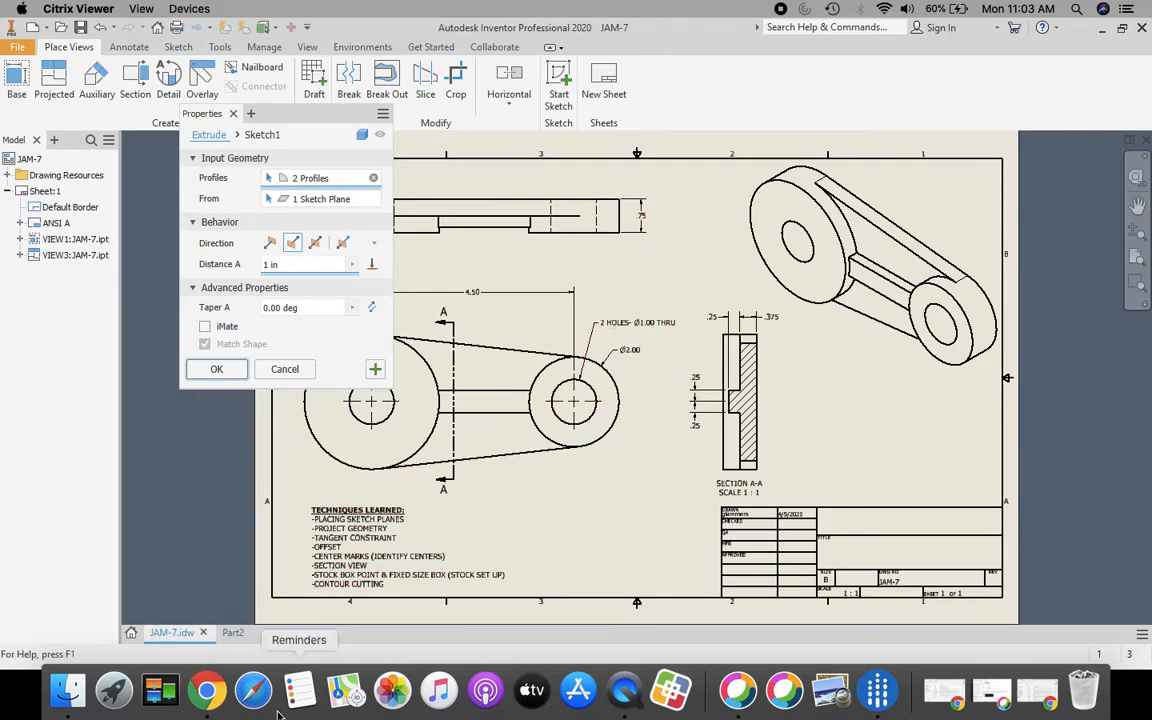
left_click(222, 633)
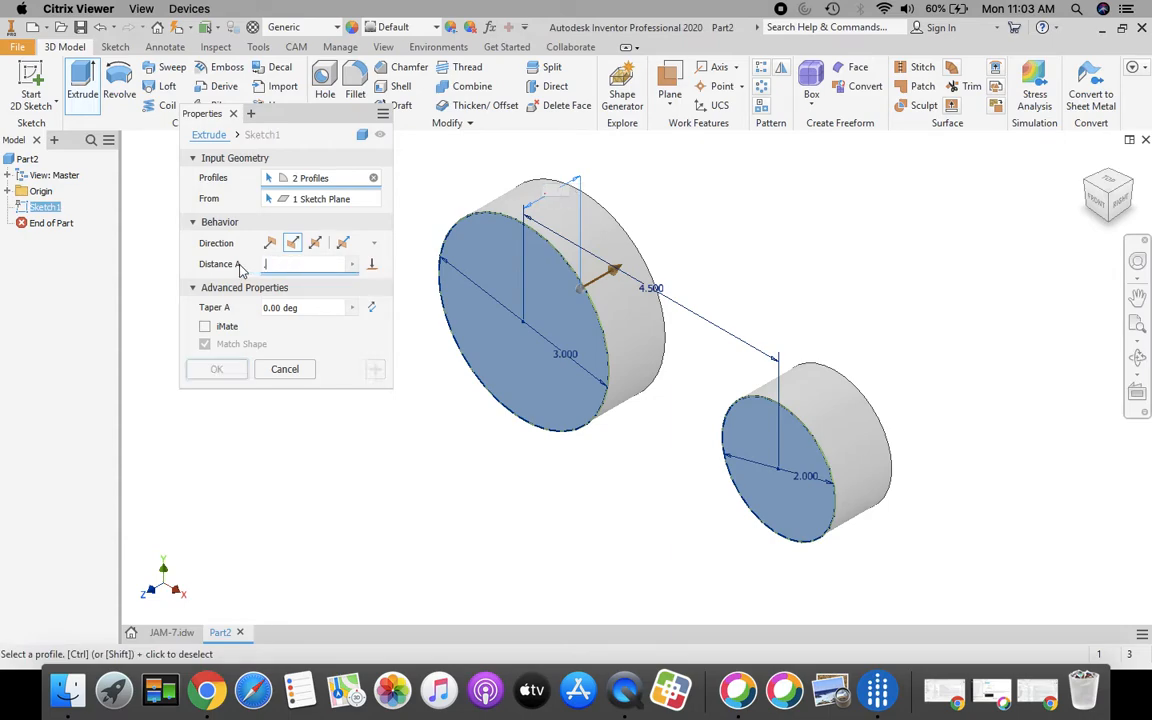
type(".75")
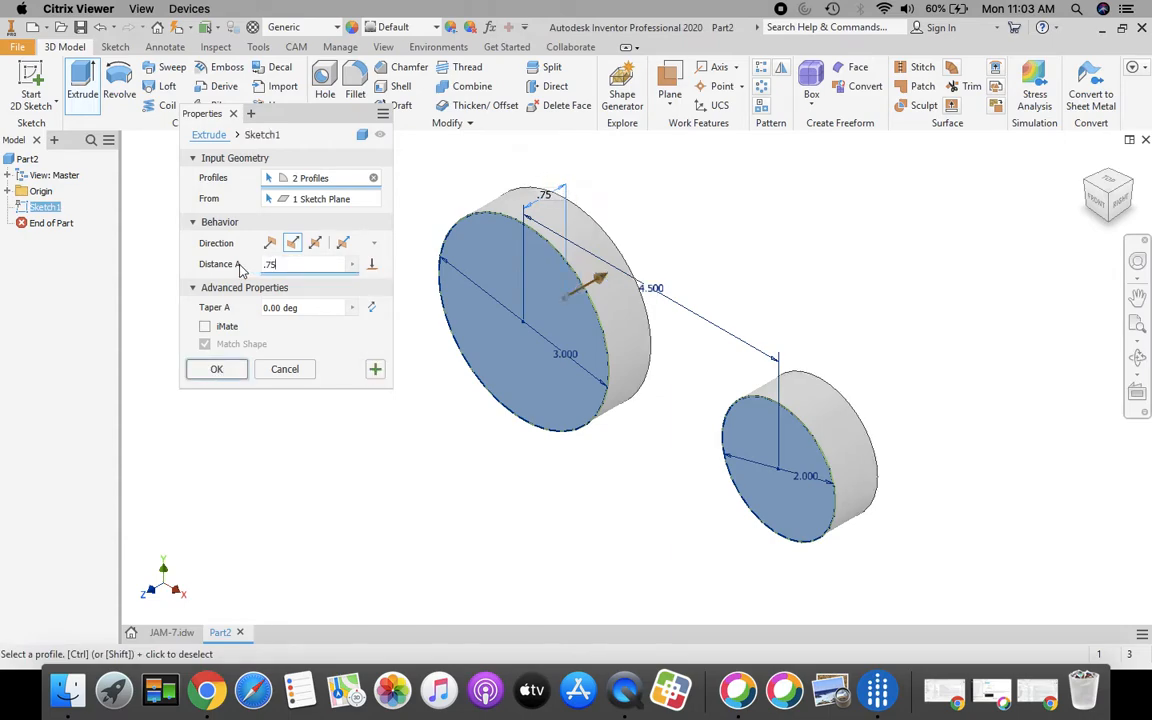
left_click(218, 370)
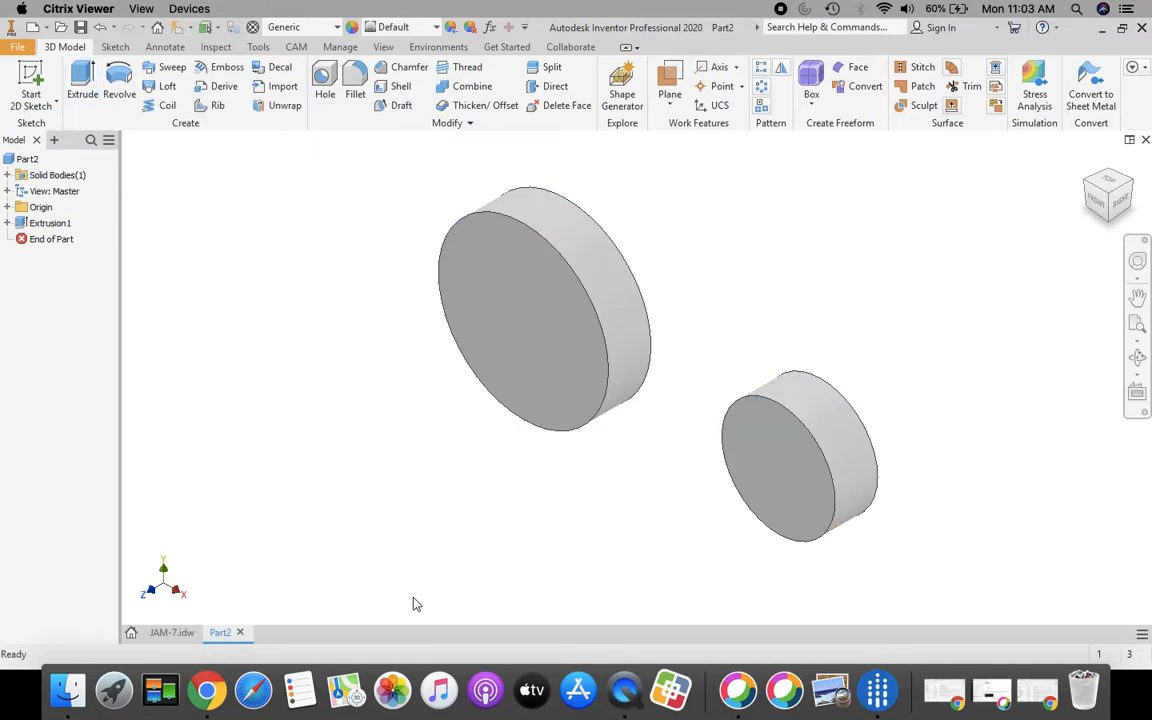
Review the JAM-7 drawing, then back in Part2 start a new 2D sketch
left_click(171, 632)
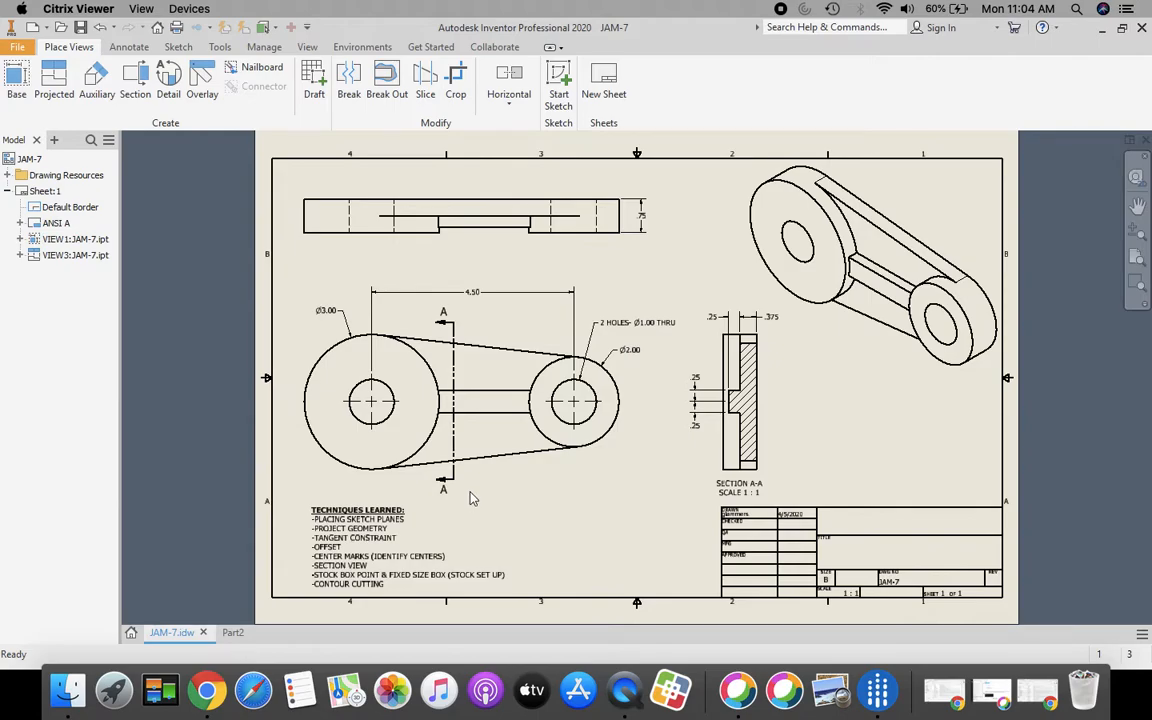
left_click(232, 632)
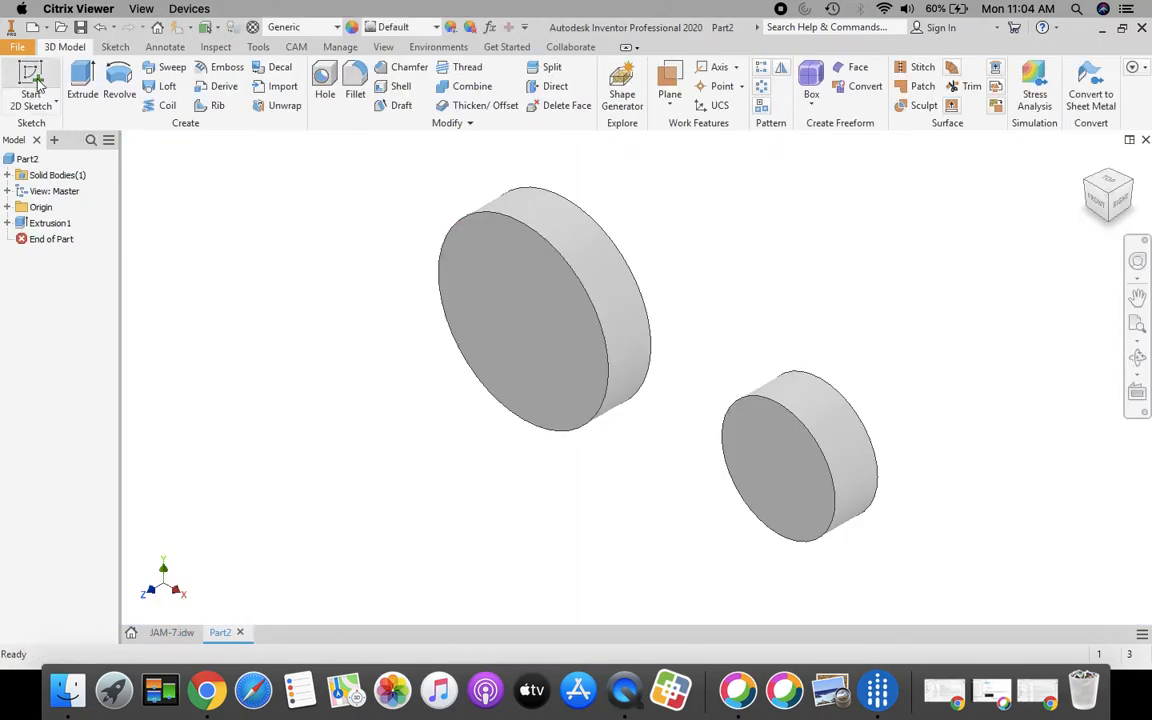
left_click(36, 77)
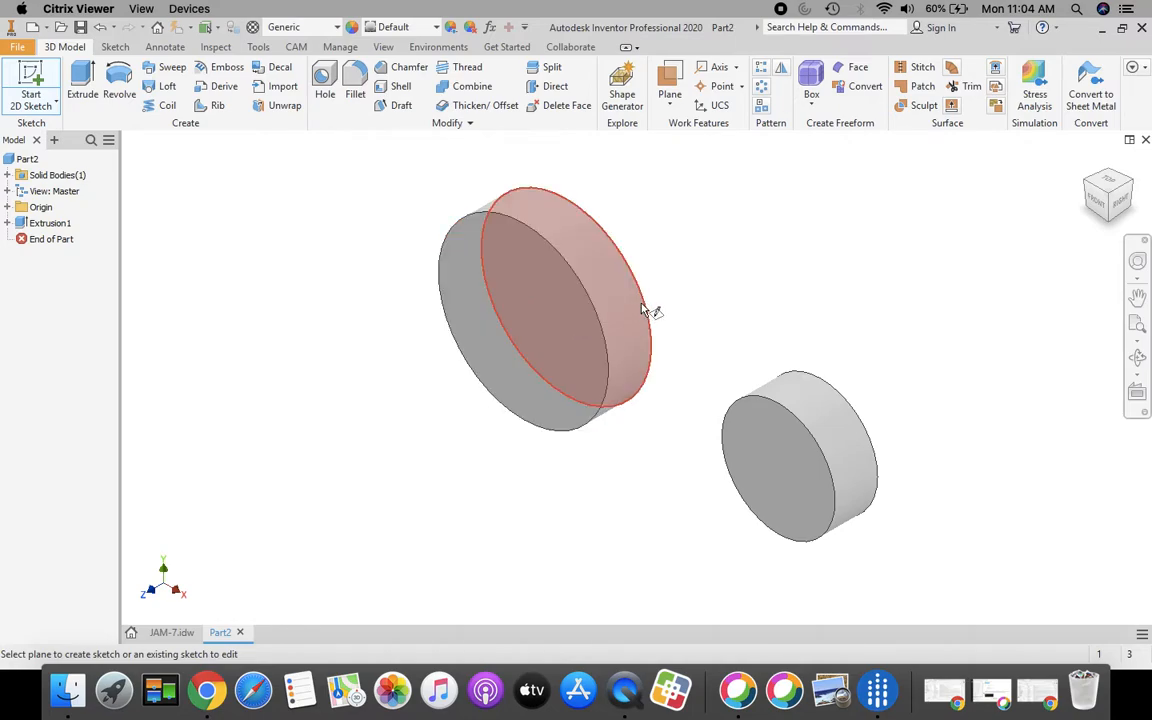
Place the sketch on the large cylinder's front face and project both circle edges
left_click(646, 310)
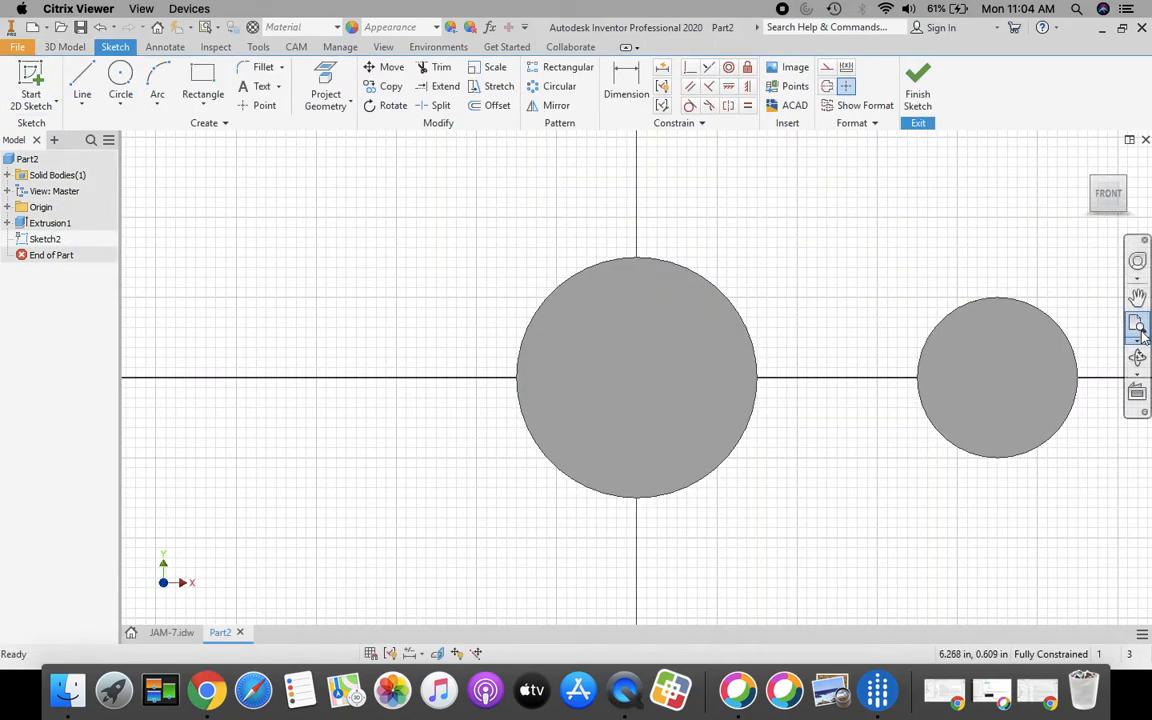
scroll(990, 395, "up", 3)
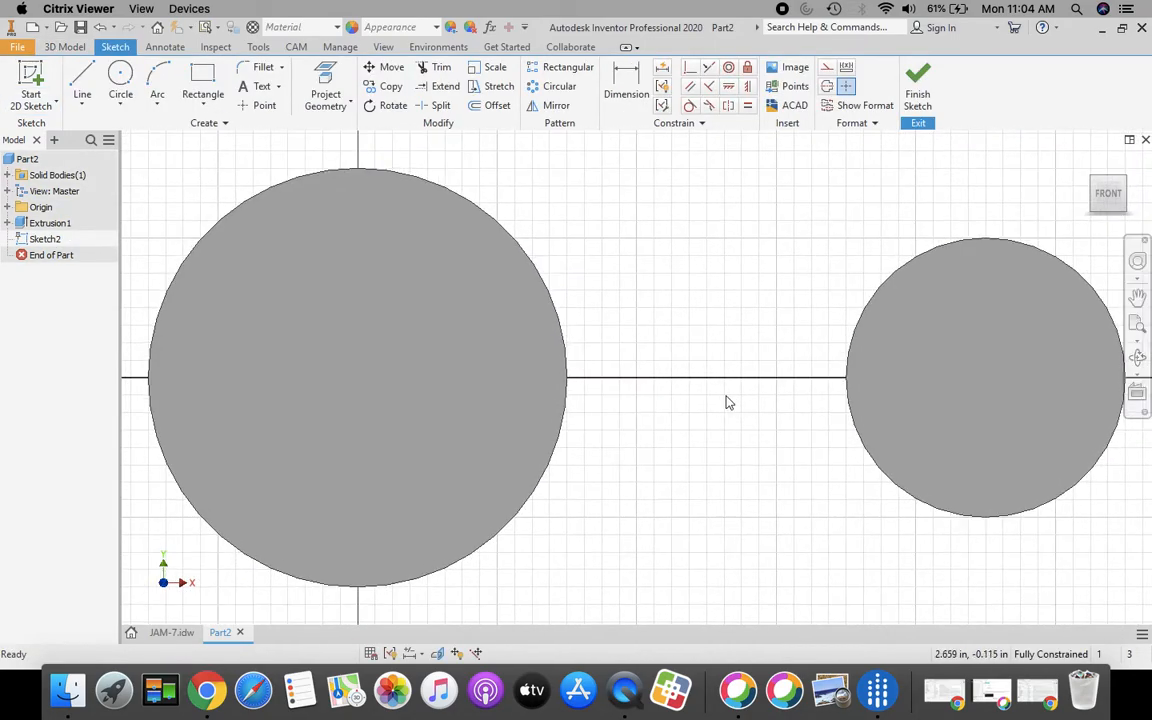
scroll(724, 402, "down", 3)
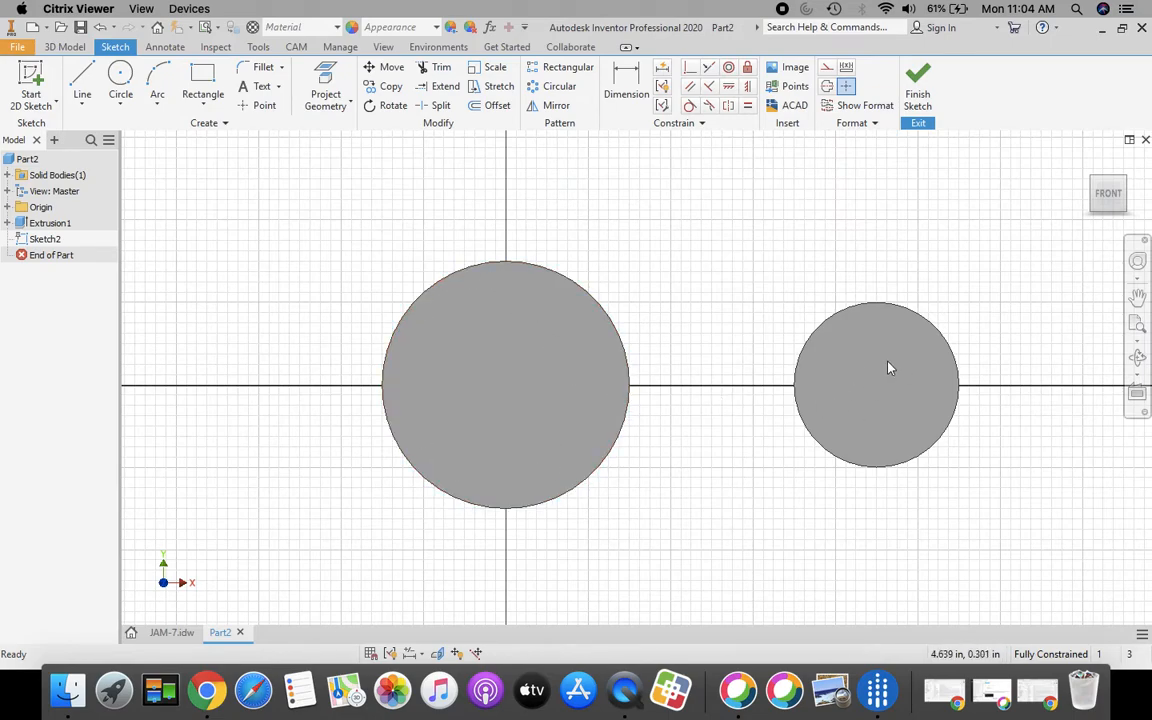
left_click(324, 77)
left_click(551, 345)
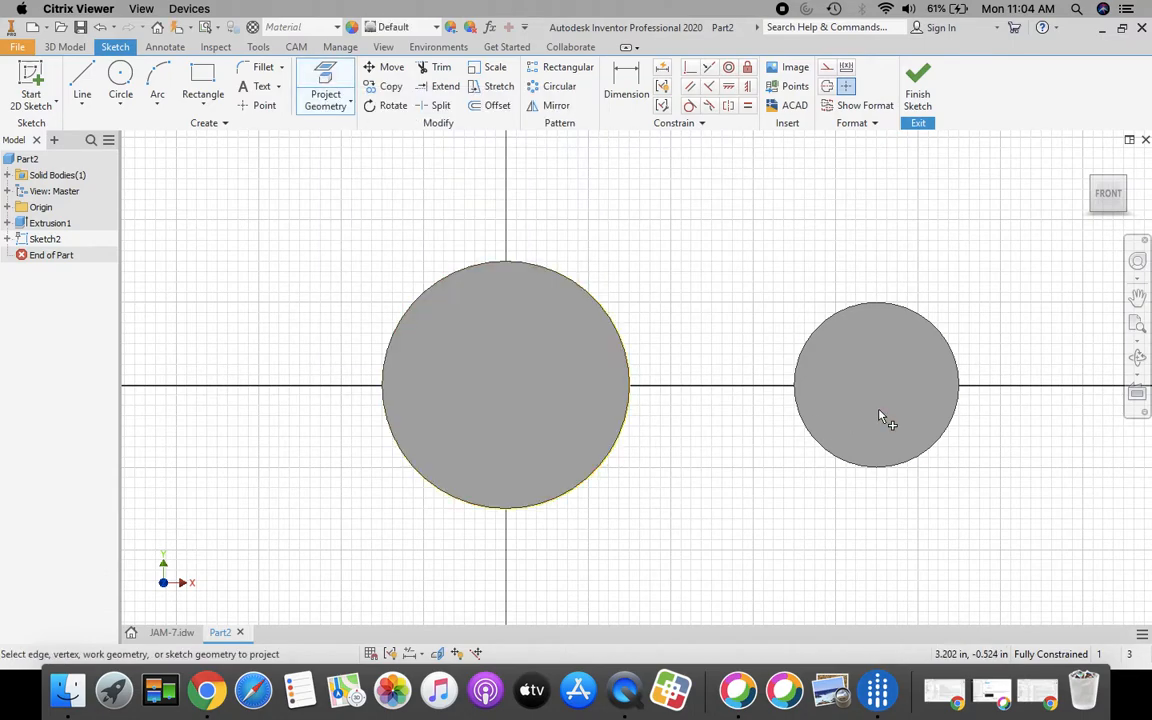
left_click(892, 419)
Draw top and bottom lines bridging the large and small circles
left_click(83, 82)
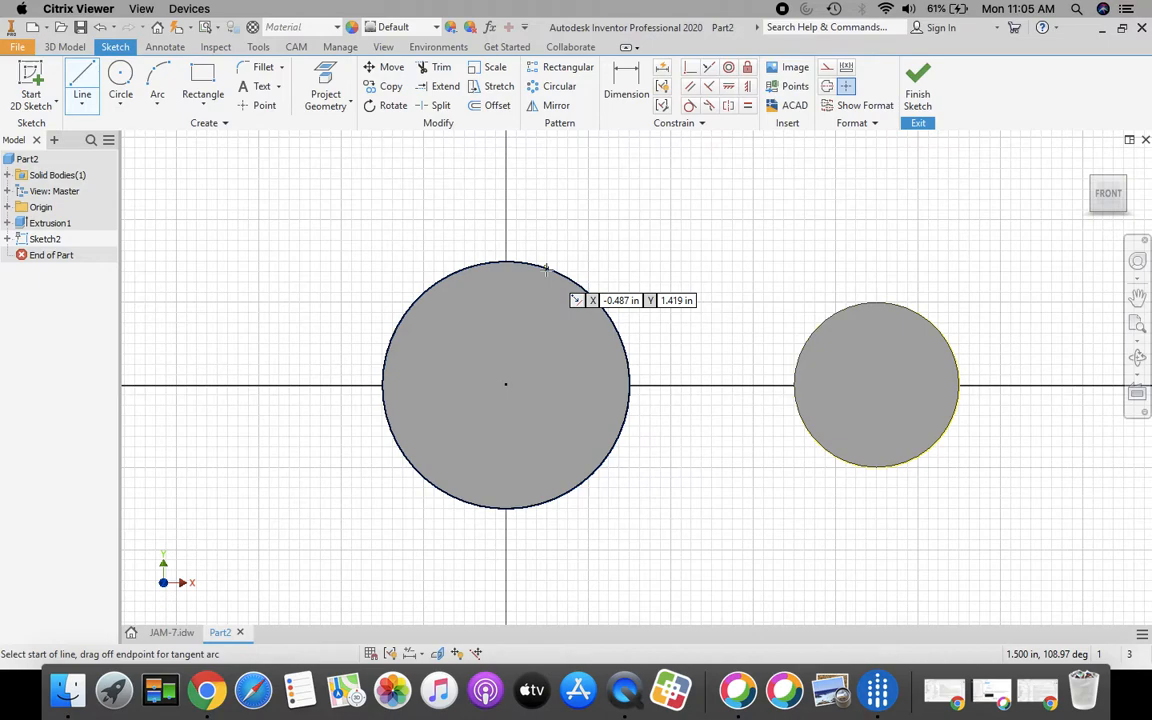
left_click(546, 266)
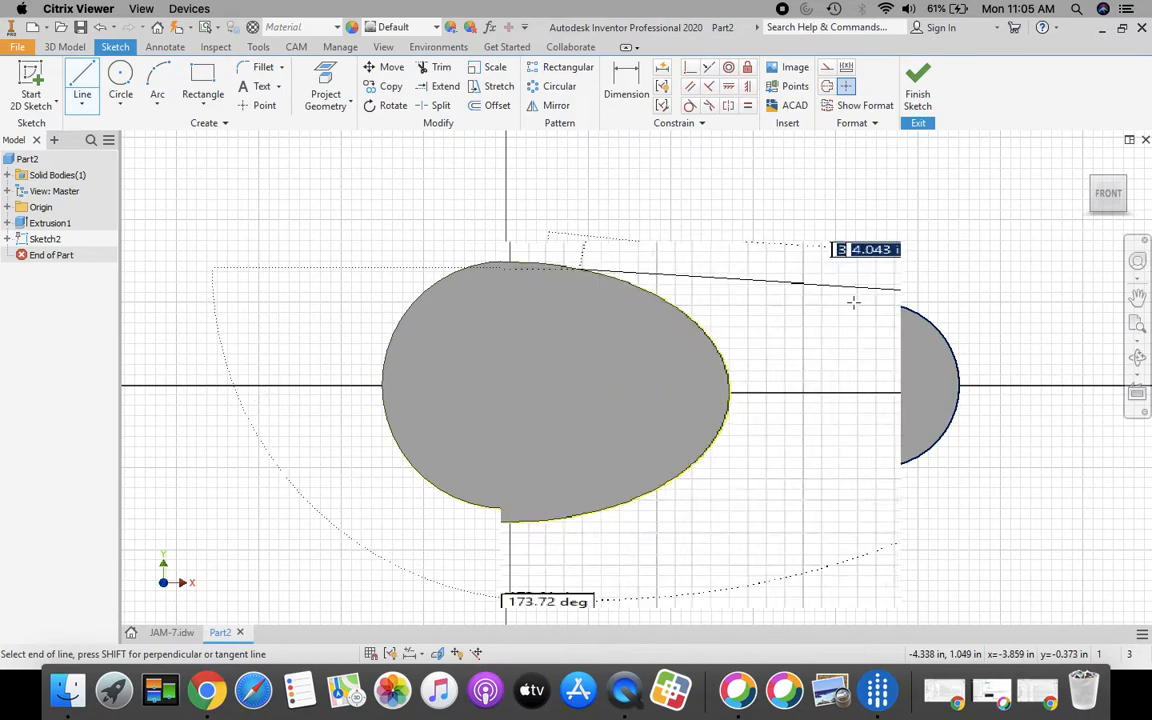
double_click(843, 308)
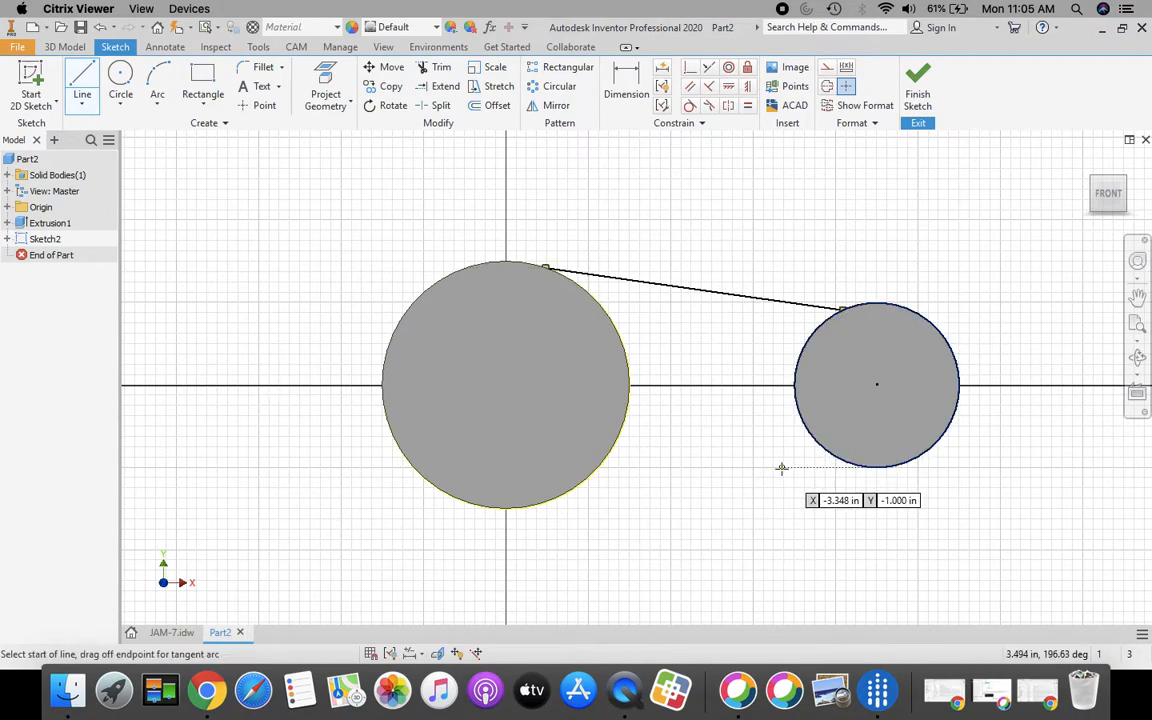
left_click(850, 467)
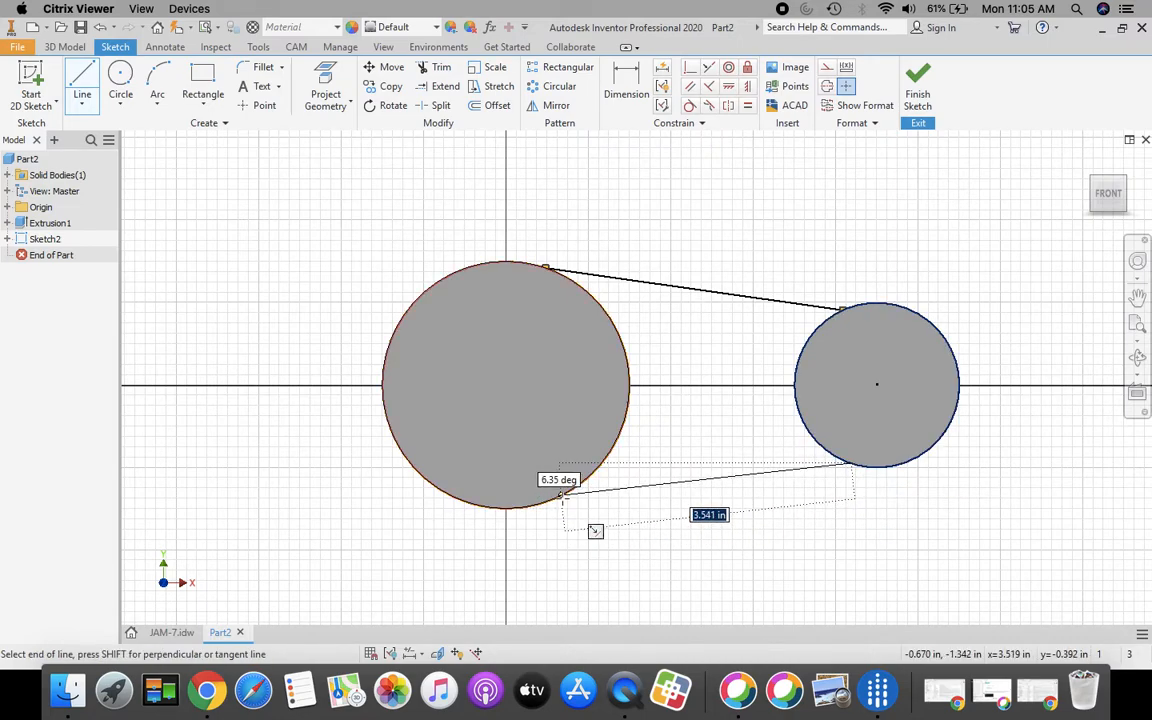
double_click(563, 497)
key("Escape")
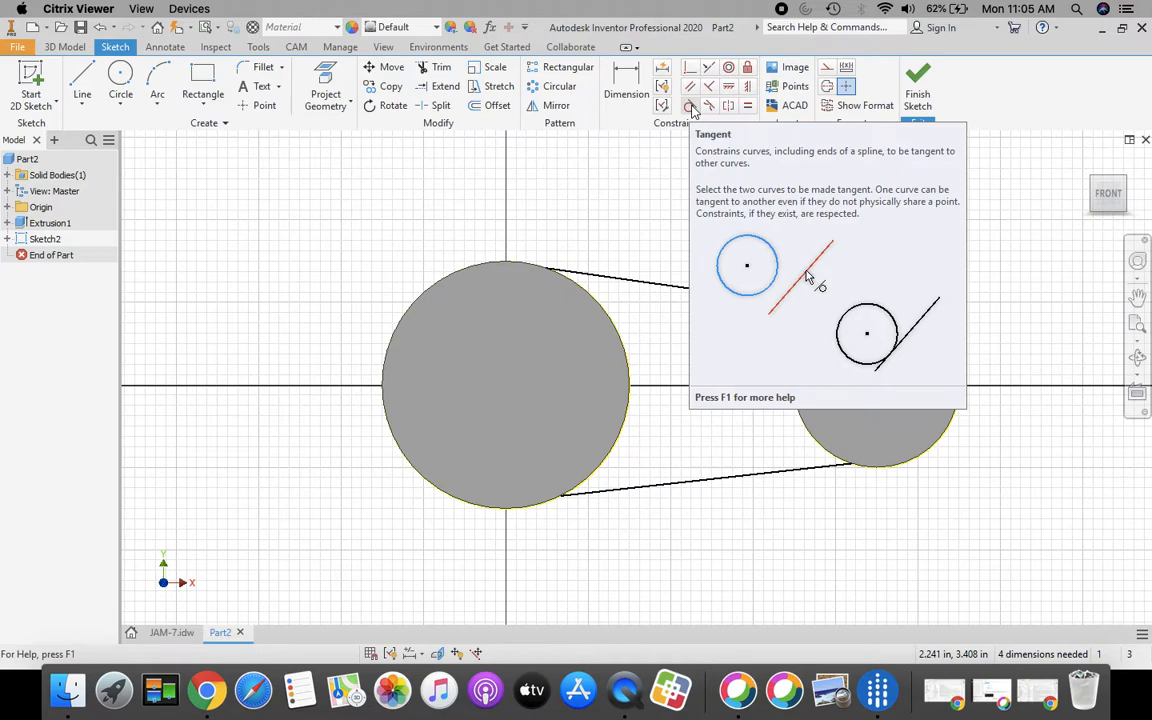
Make the top and bottom lines tangent to both circles and finish Sketch2
left_click(690, 106)
left_click(601, 277)
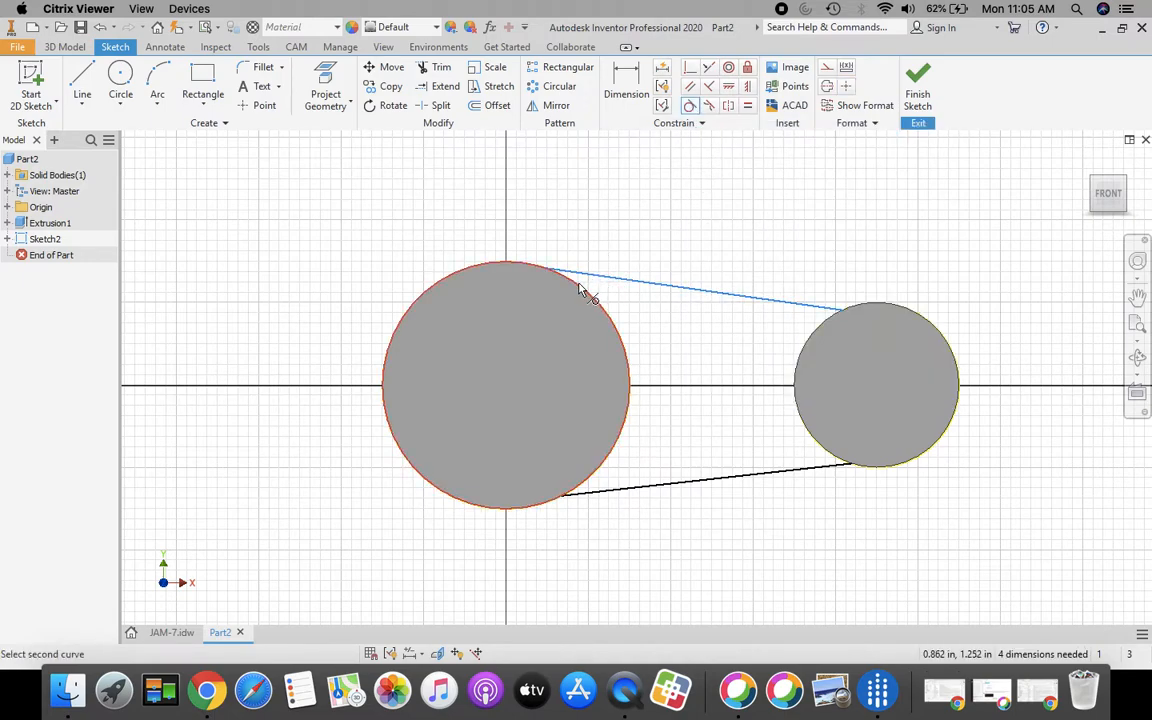
left_click(580, 289)
left_click(815, 312)
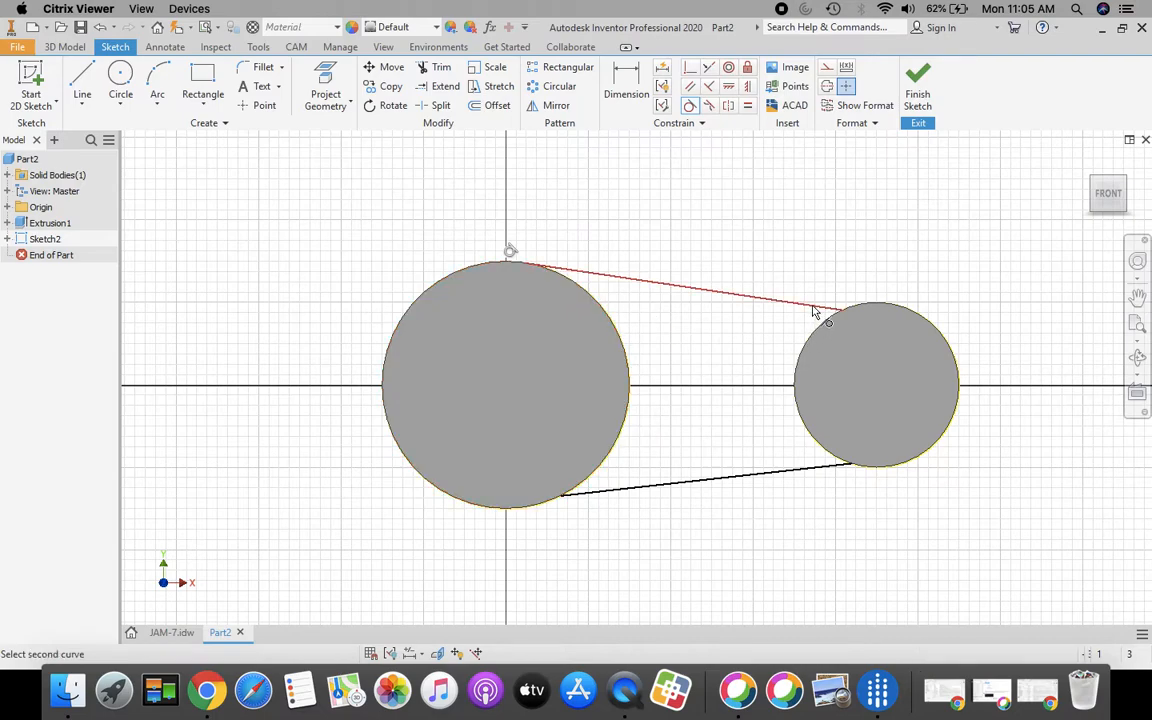
left_click(831, 320)
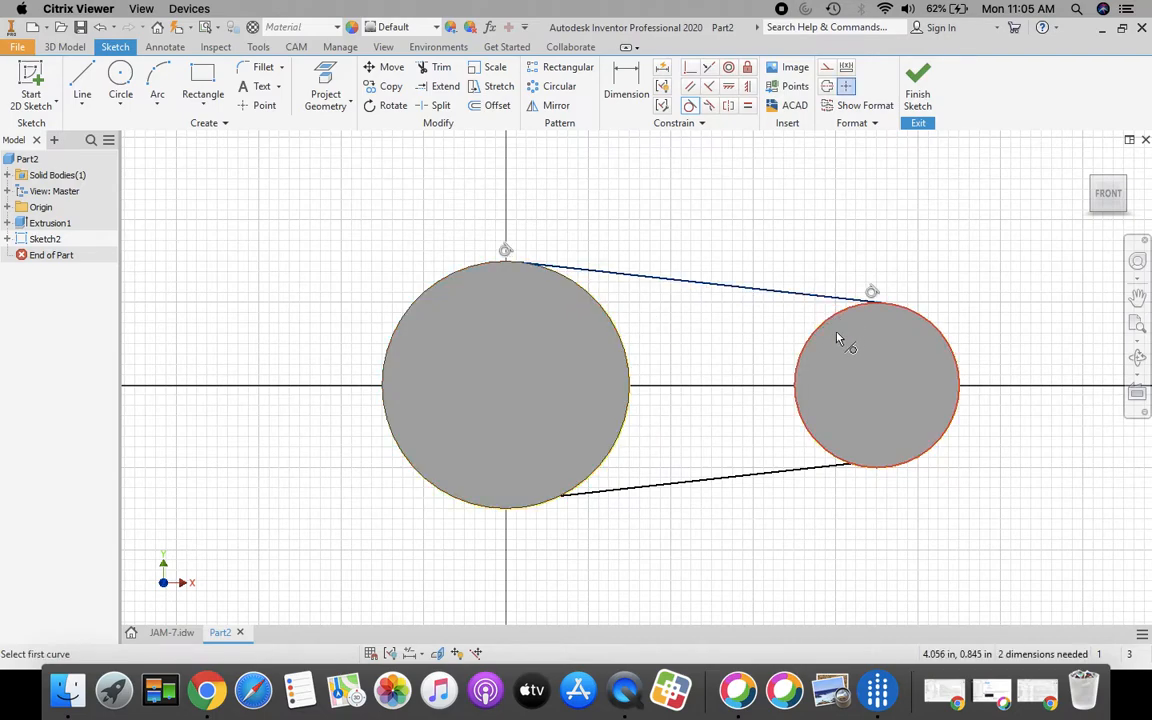
left_click(836, 462)
left_click(845, 470)
left_click(600, 480)
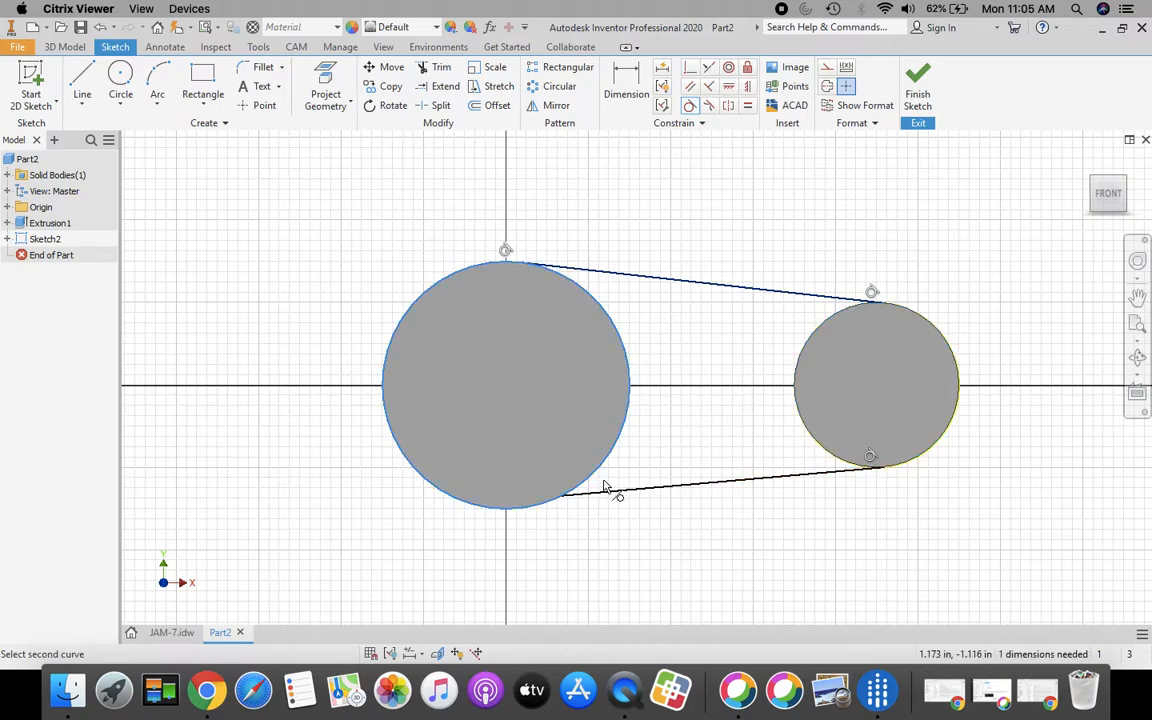
left_click(607, 492)
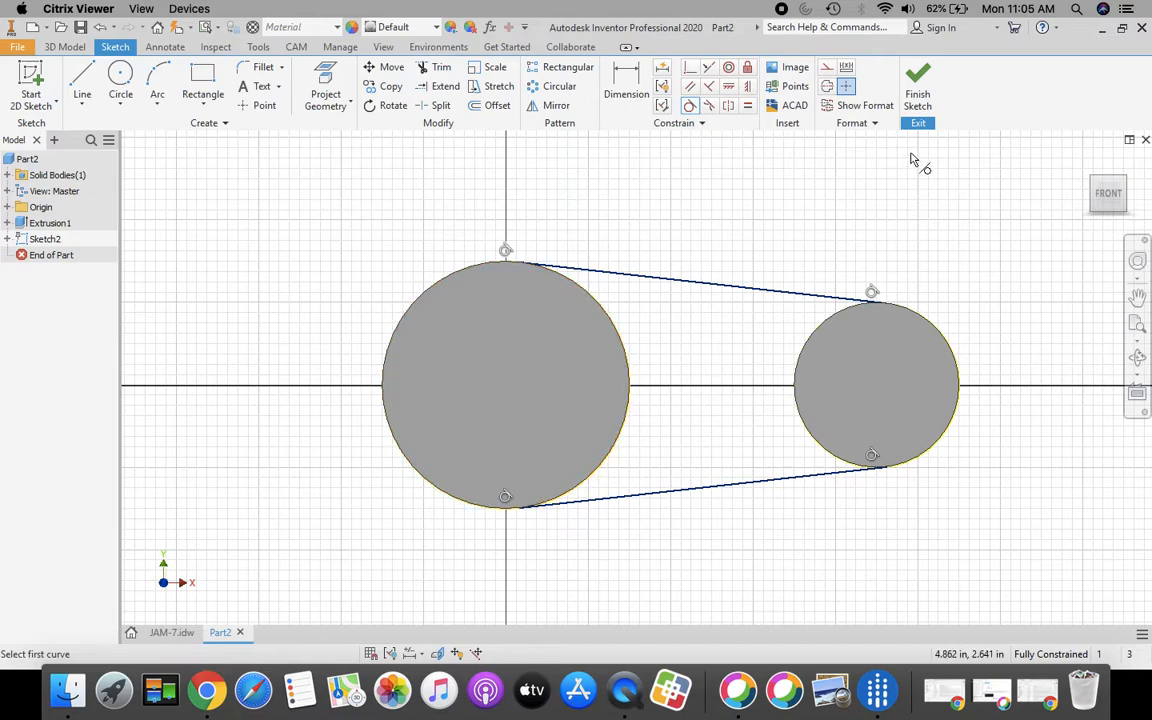
left_click(918, 85)
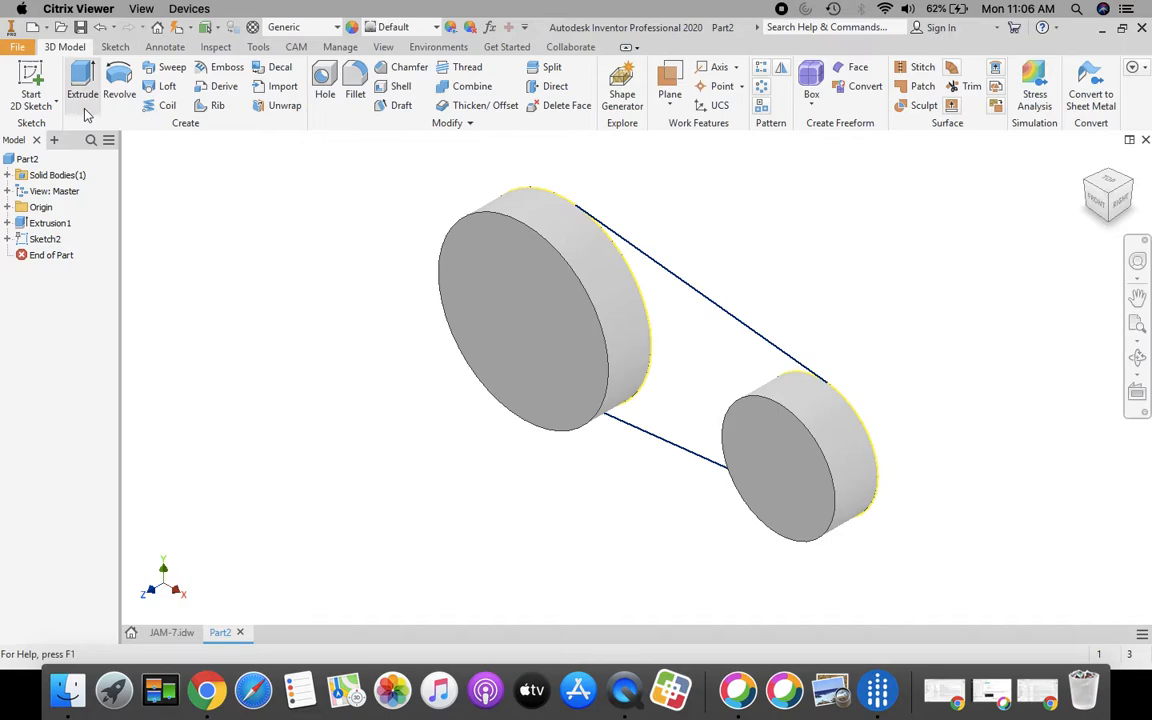
Launch Extrude on the 3D Model tab for Sketch2's web
left_click(85, 77)
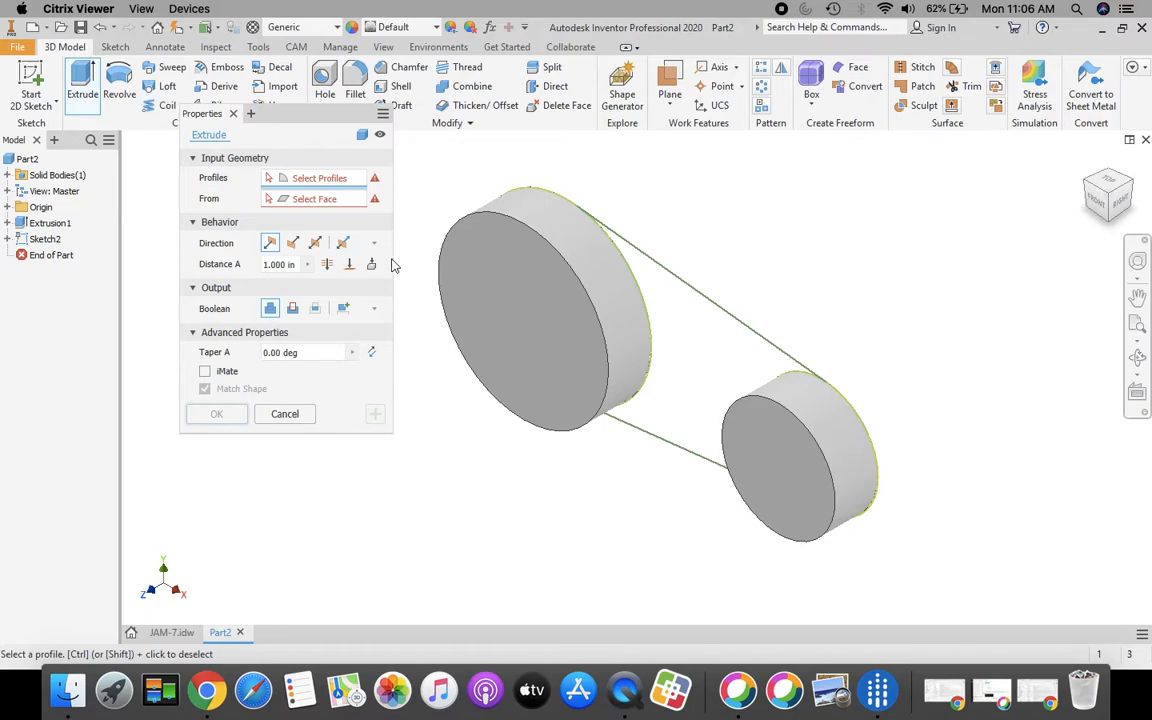
Extrude the region between the circles 0.375 in the reversed direction
left_click(682, 347)
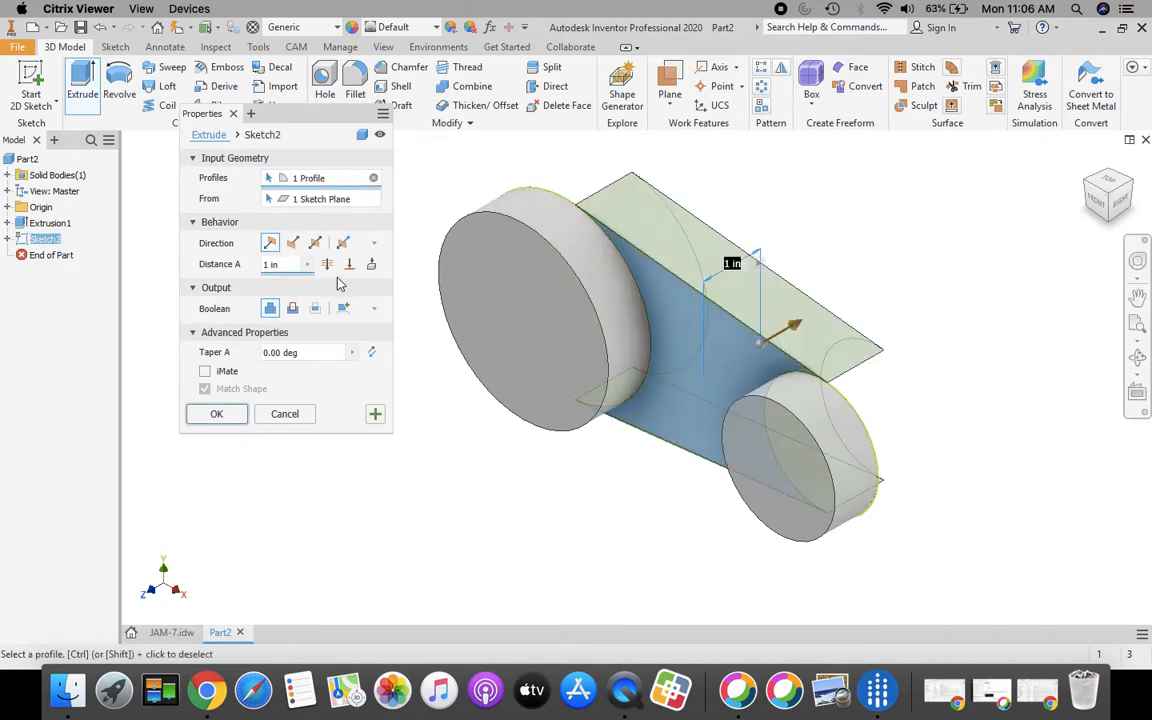
left_click(293, 243)
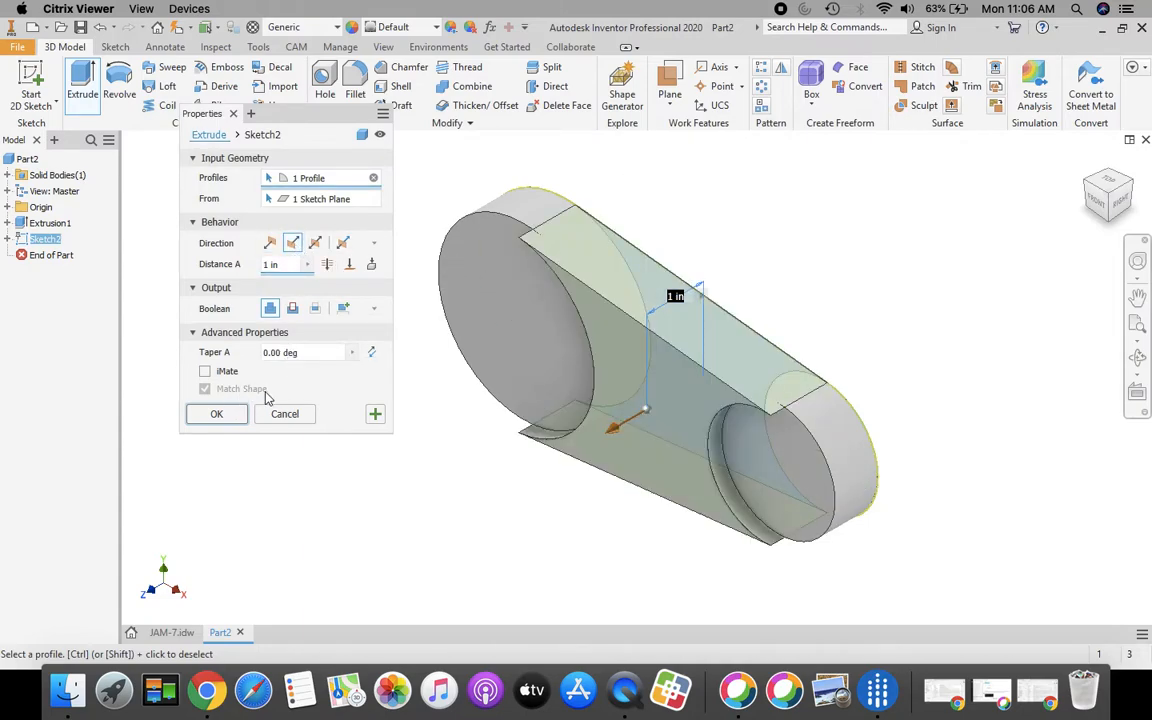
left_click(172, 632)
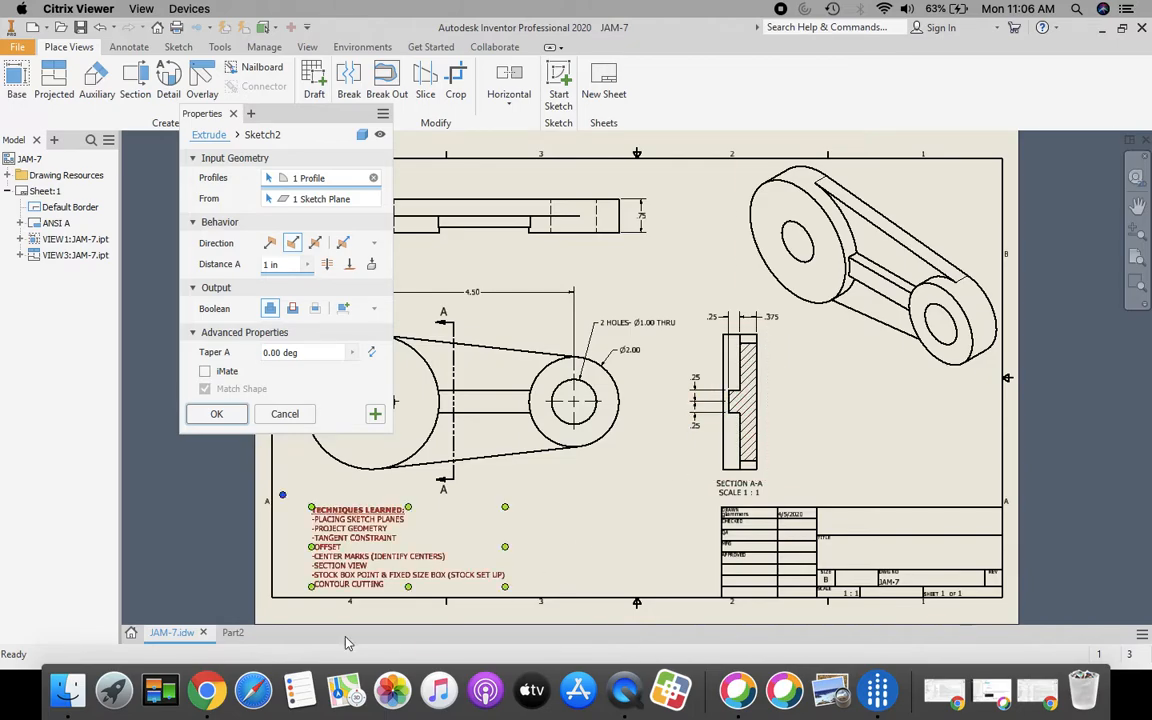
left_click(232, 632)
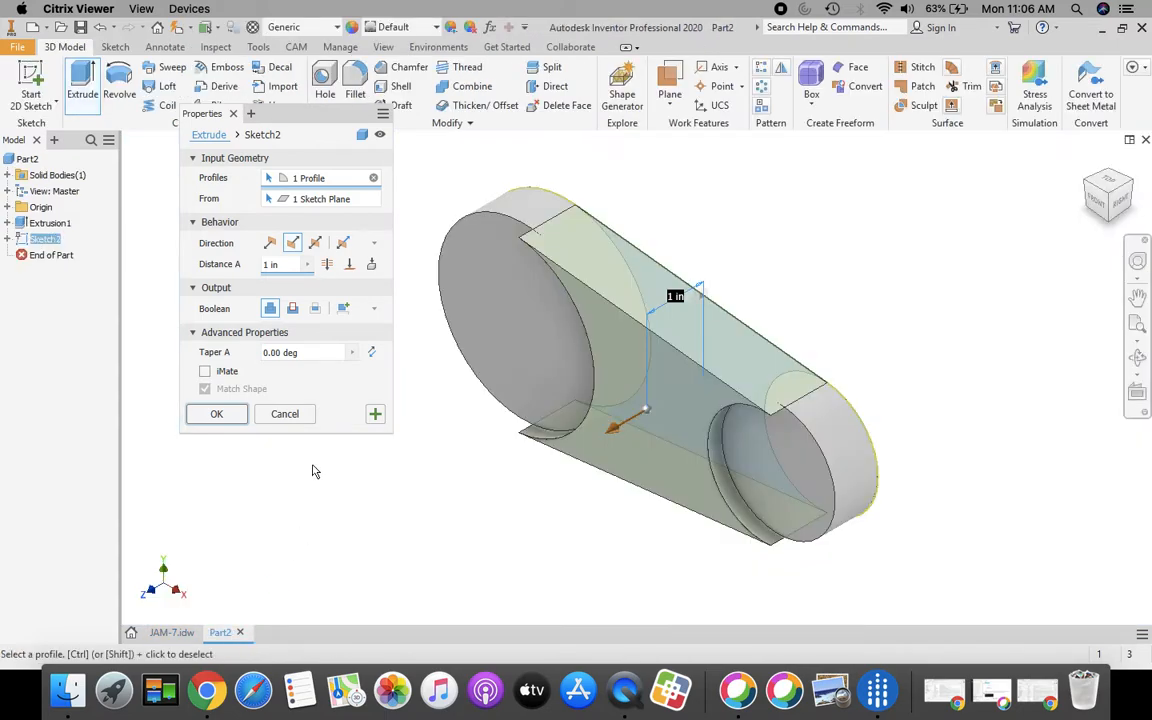
left_click(284, 264)
type("375")
left_click(217, 414)
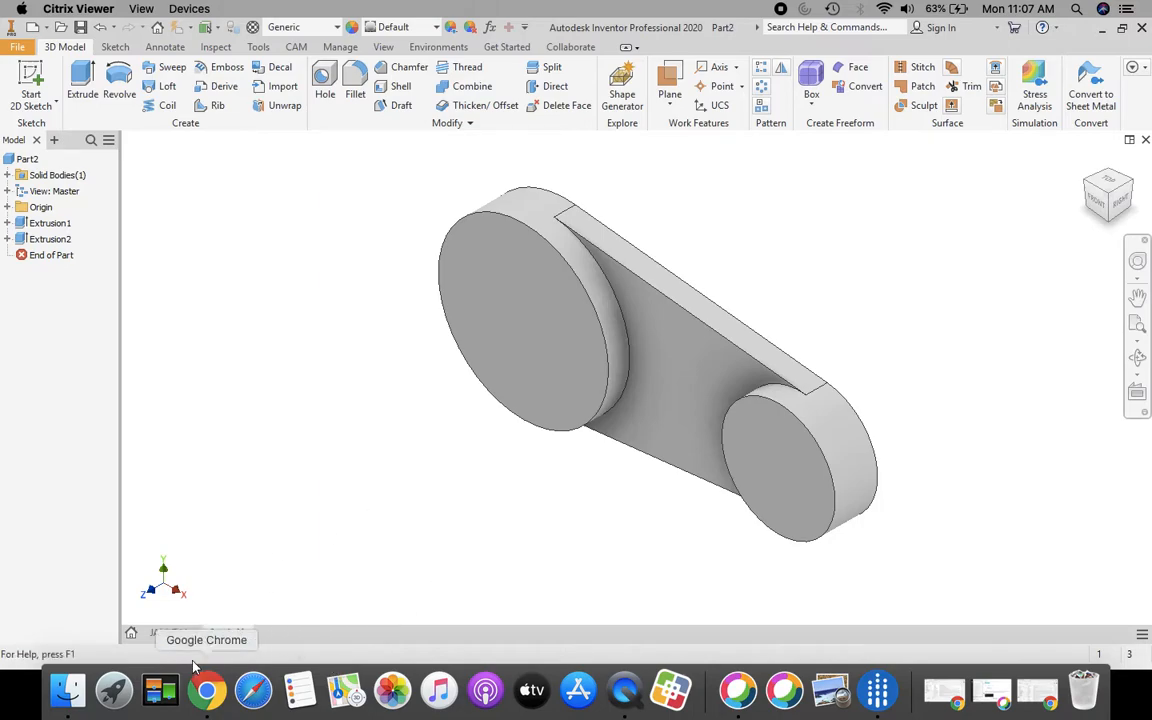
After checking JAM-7, start Sketch3 on the web's front face
left_click(172, 632)
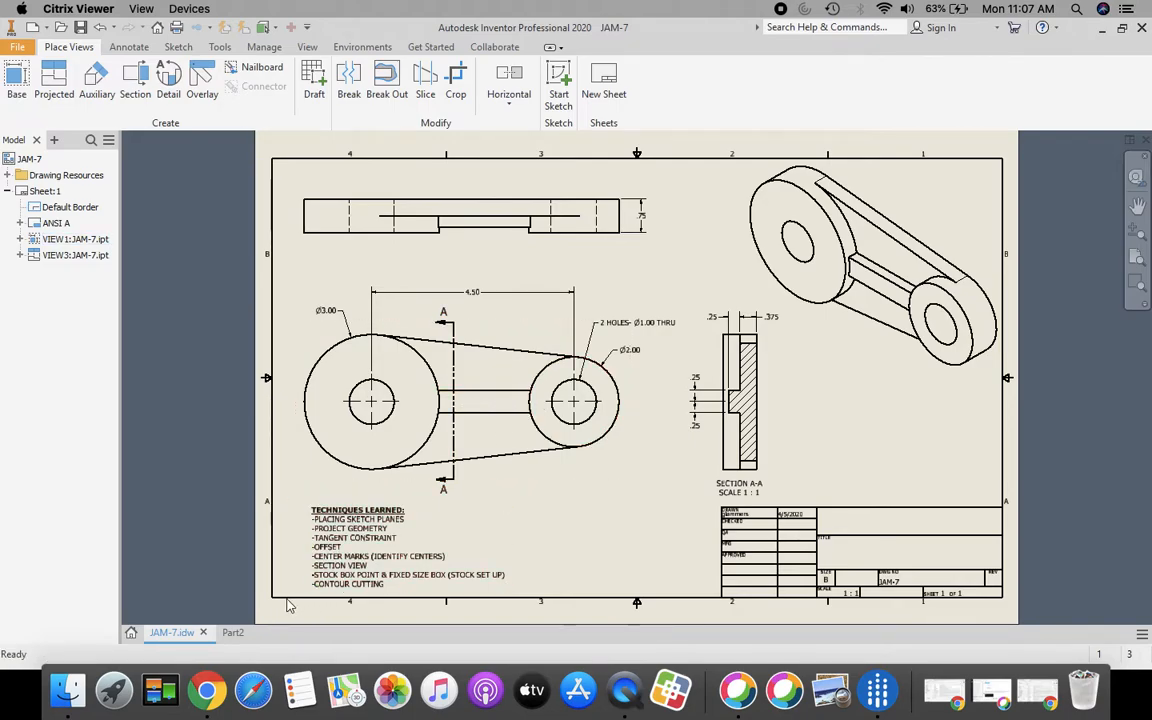
left_click(232, 632)
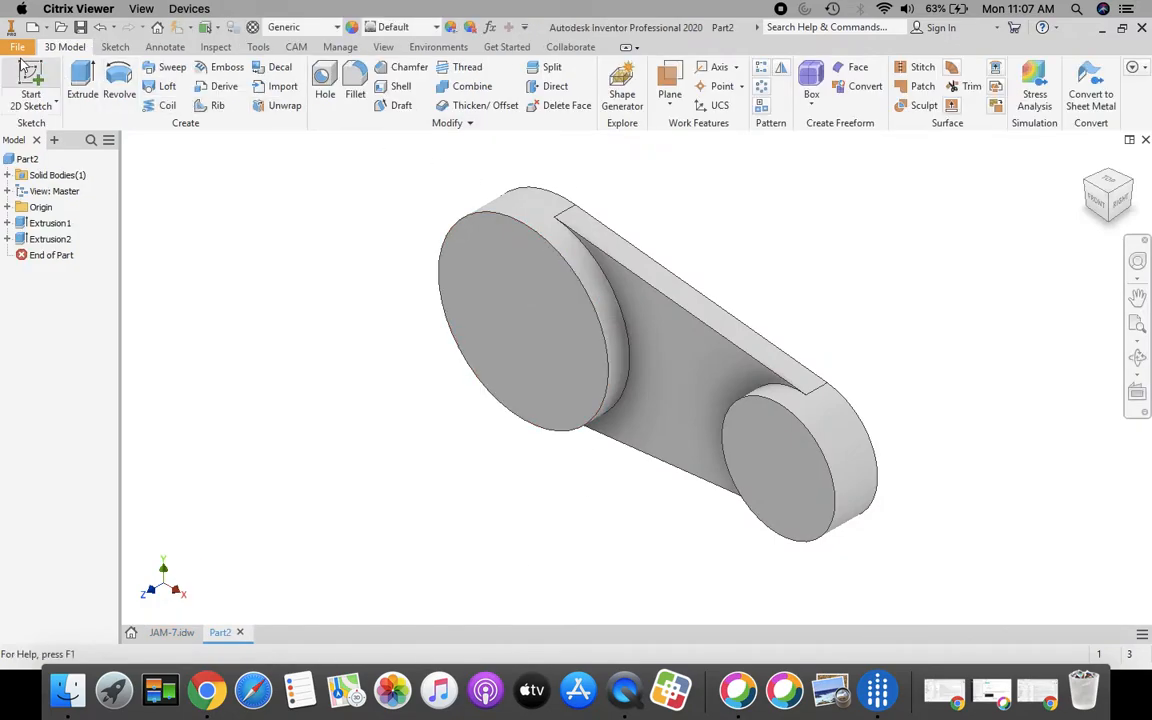
left_click(30, 78)
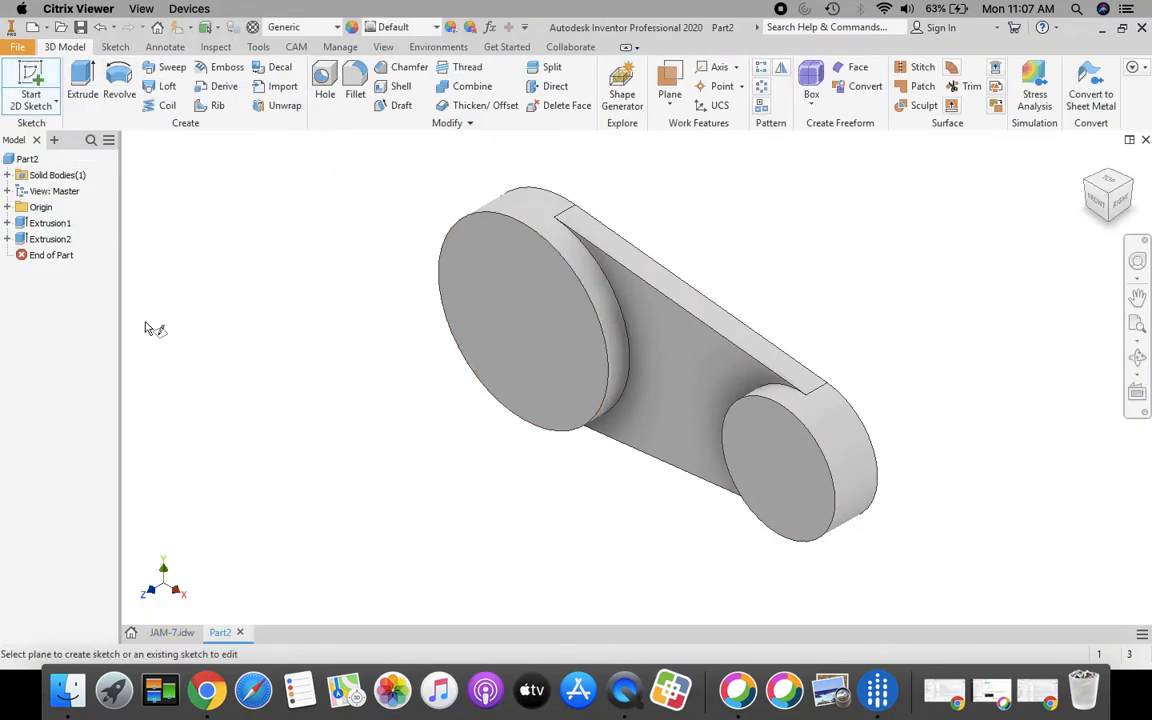
left_click(688, 385)
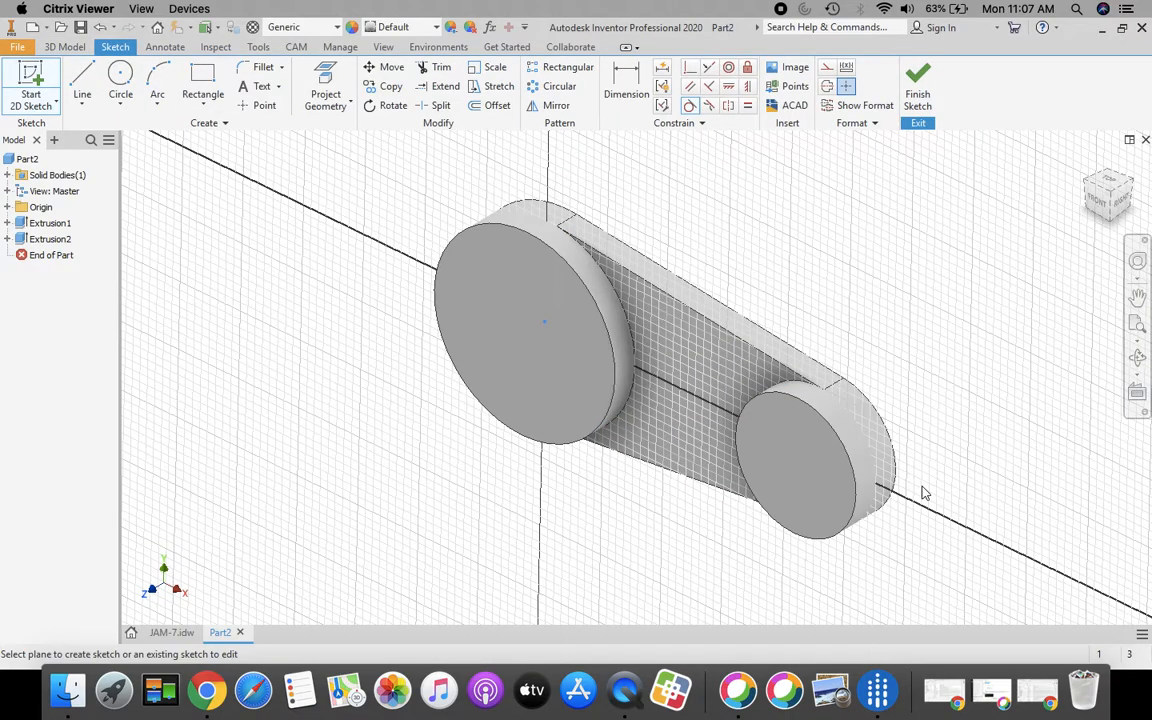
Fit the part in view and project the large and small boss circular edges into Sketch3
left_click(1138, 326)
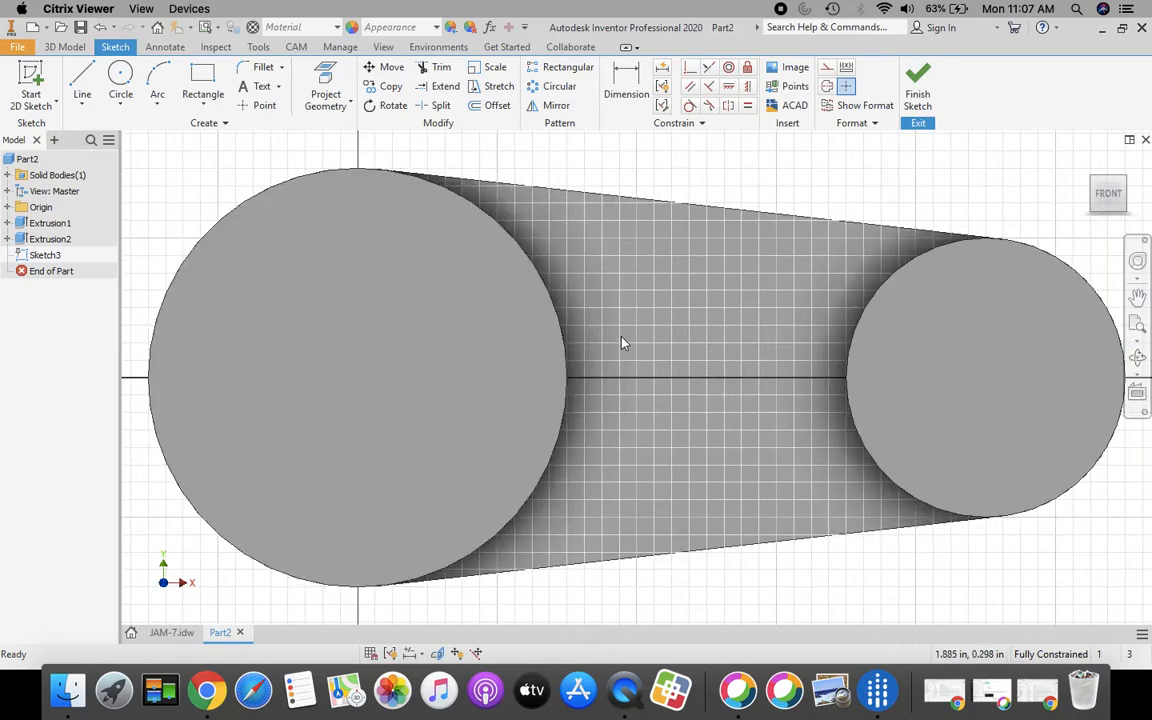
scroll(545, 330, "down", 3)
left_click(82, 80)
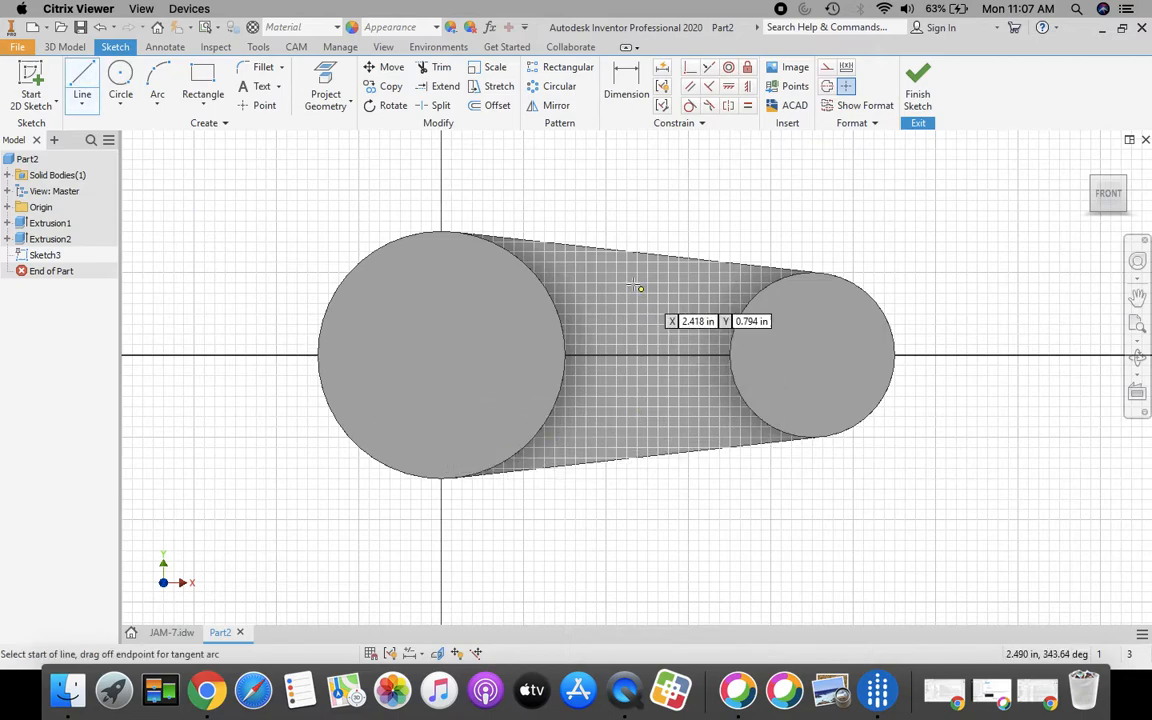
key("Escape")
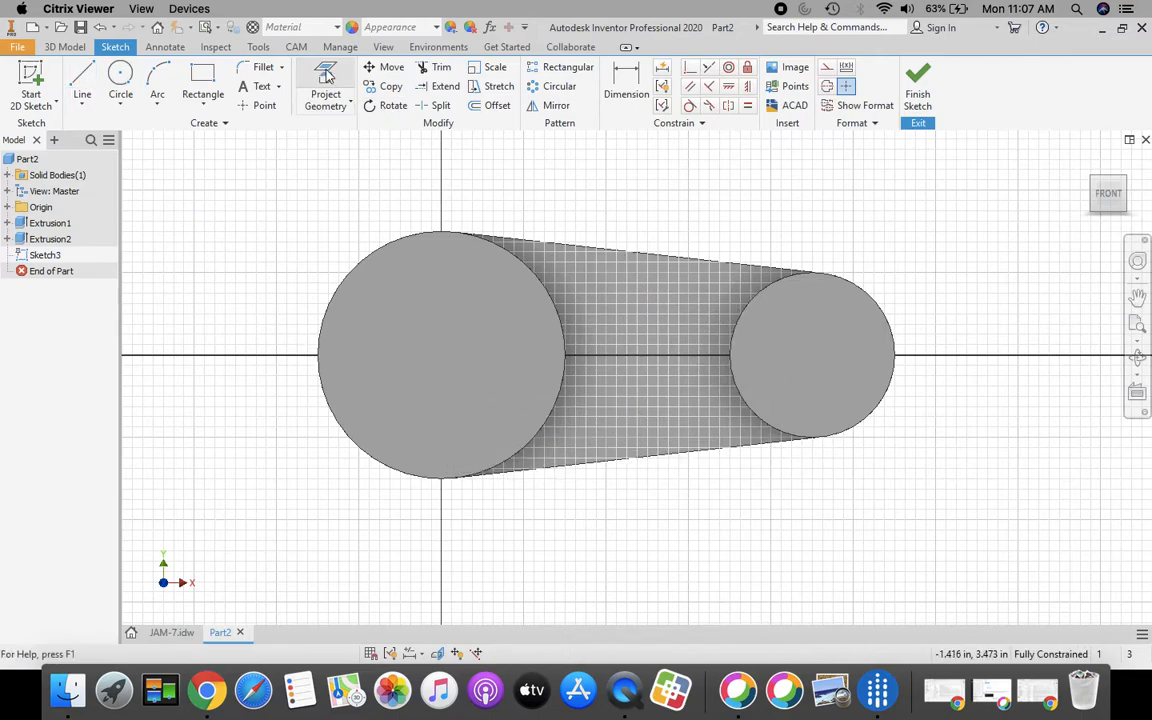
left_click(84, 78)
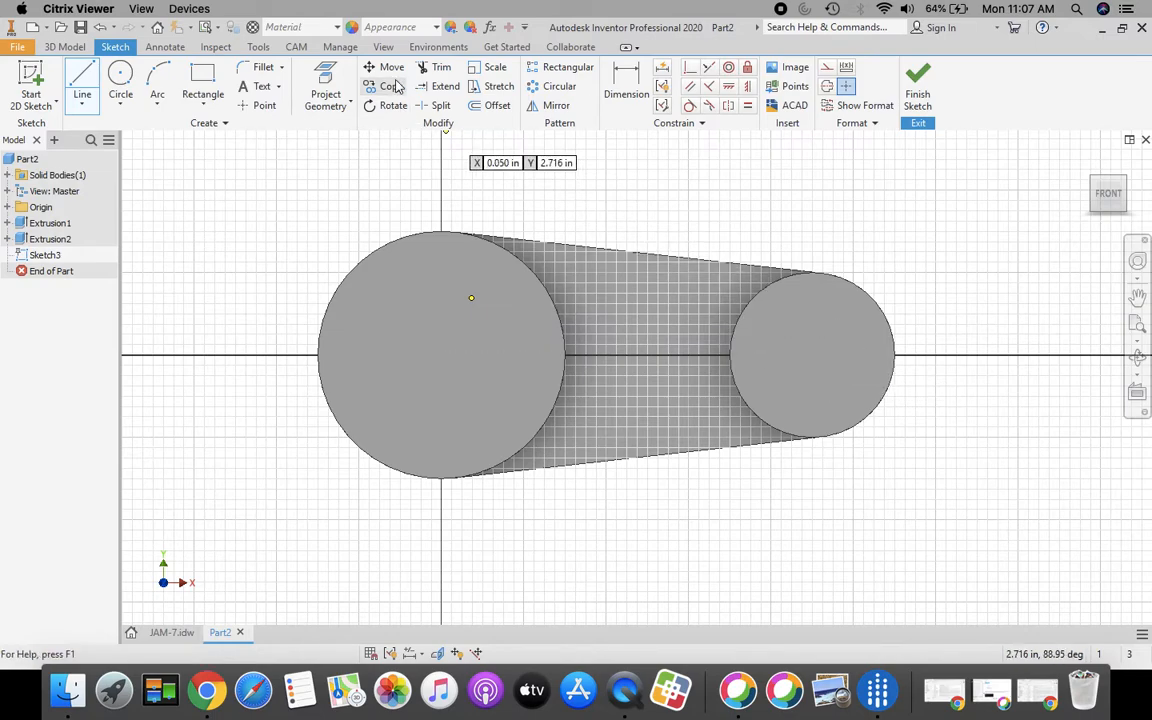
left_click(325, 90)
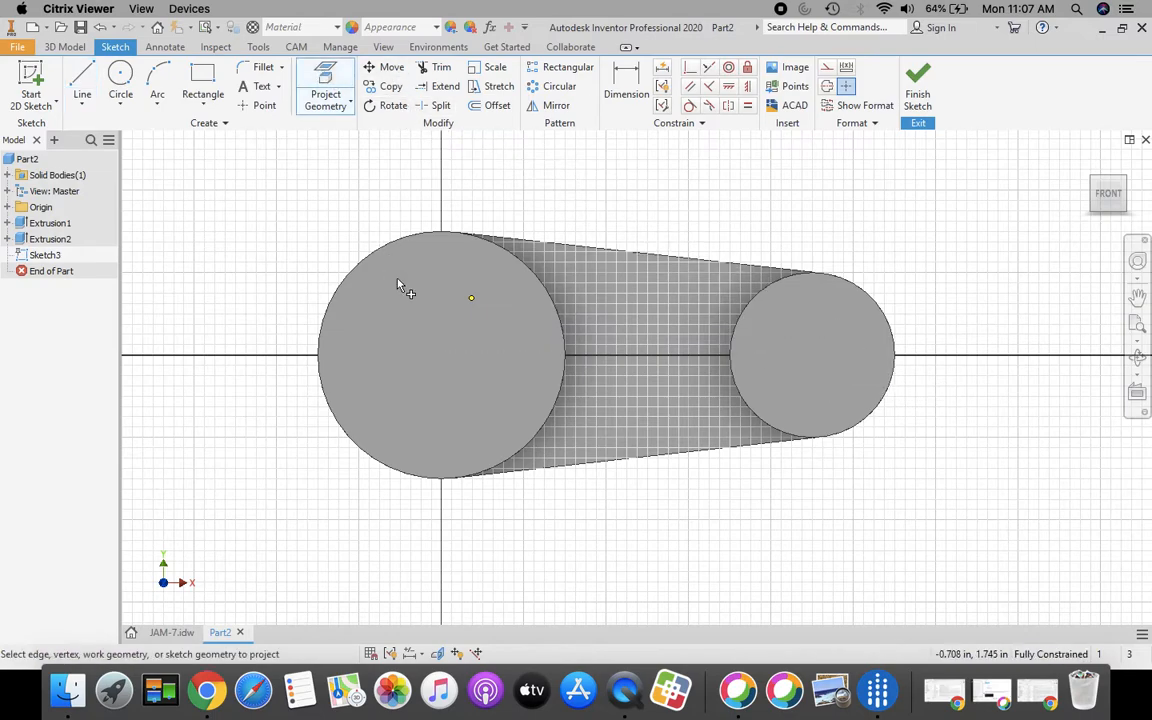
left_click(503, 362)
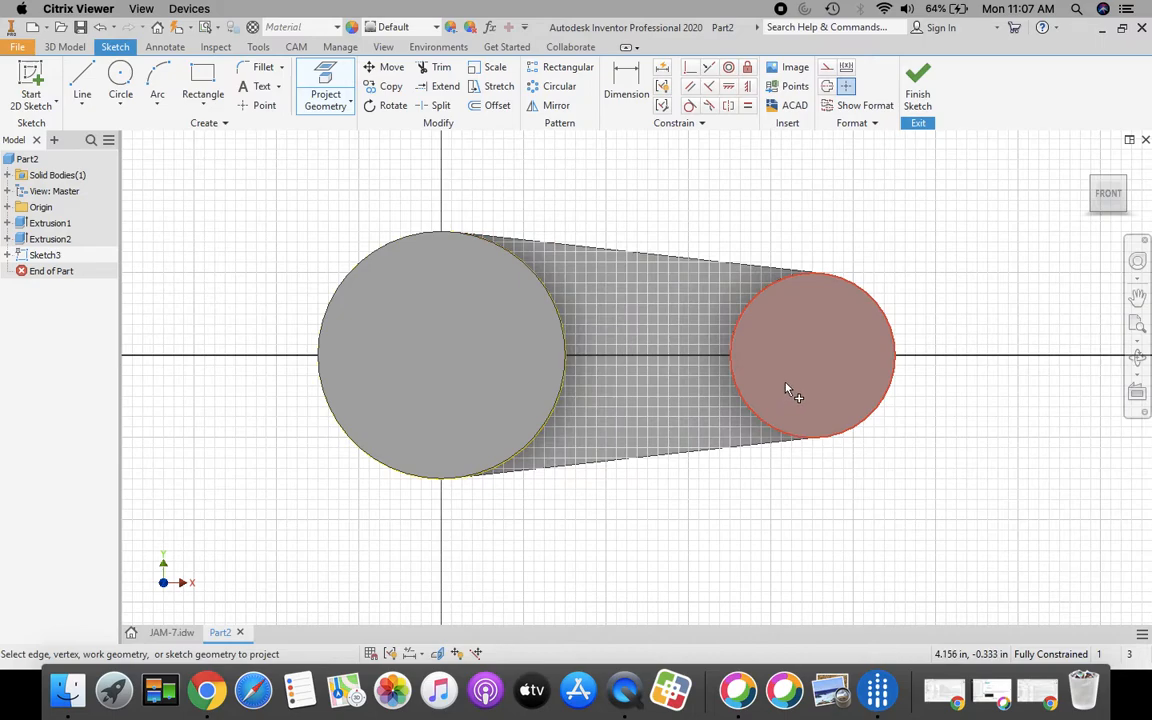
left_click(789, 392)
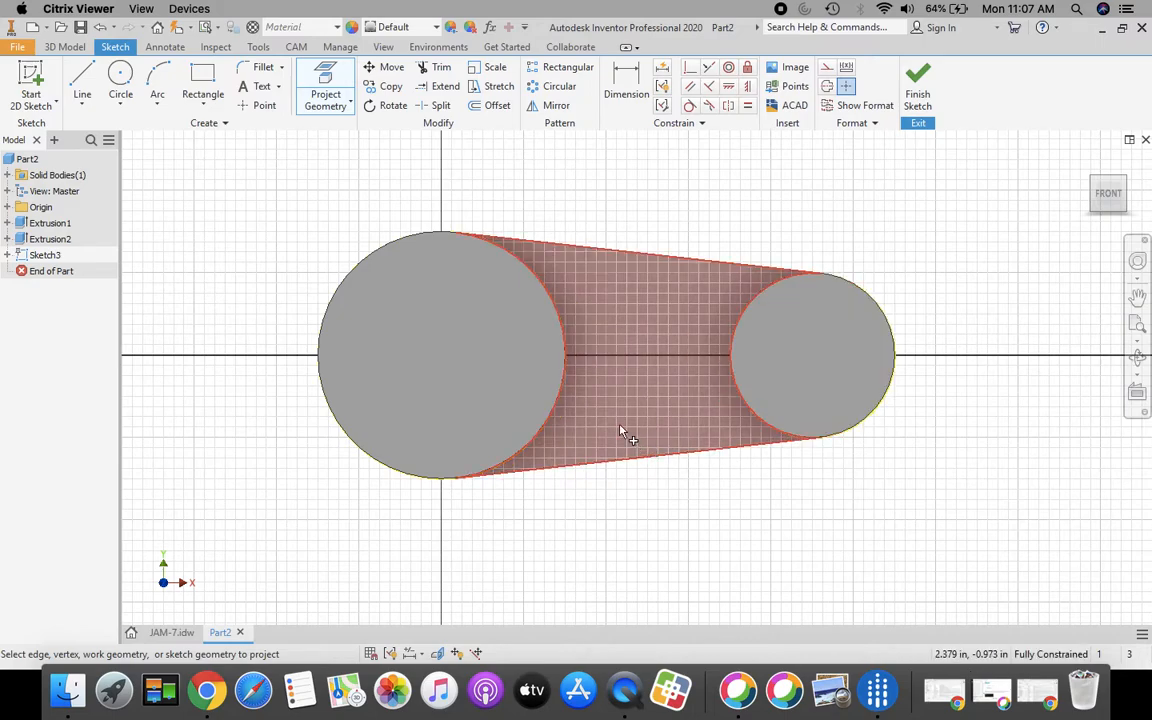
left_click(82, 85)
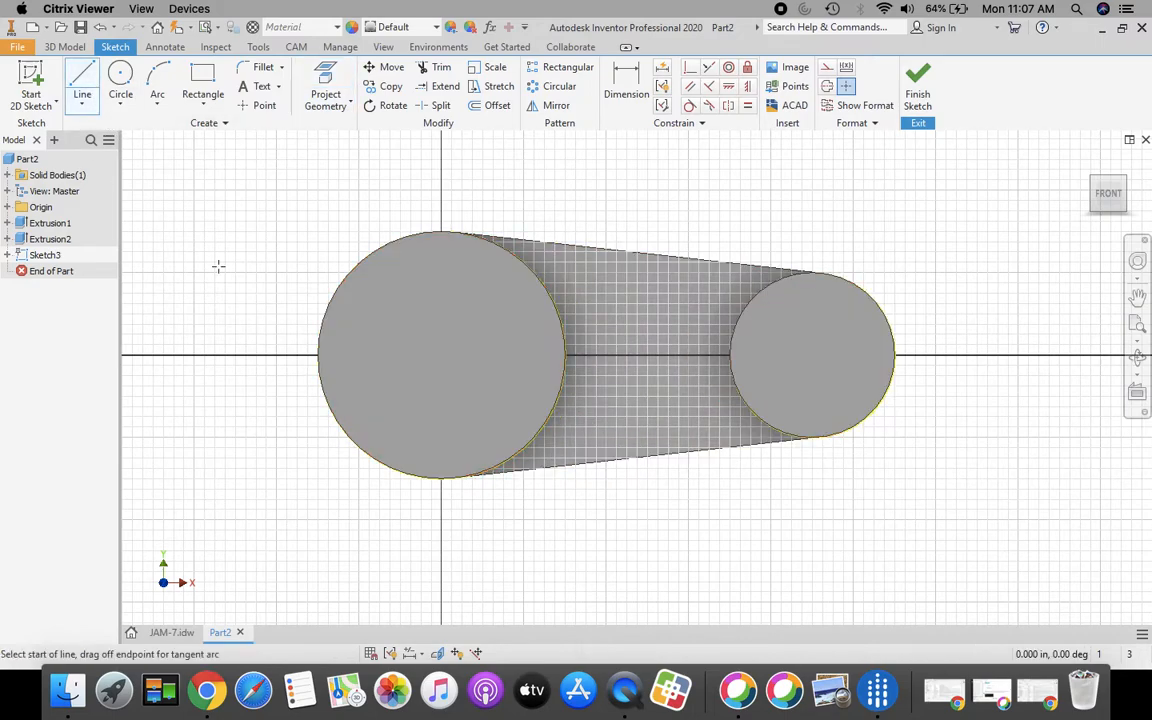
Draw a 4.500 in line joining the two boss centres, then bring up the JAM-7 drawing
left_click(441, 356)
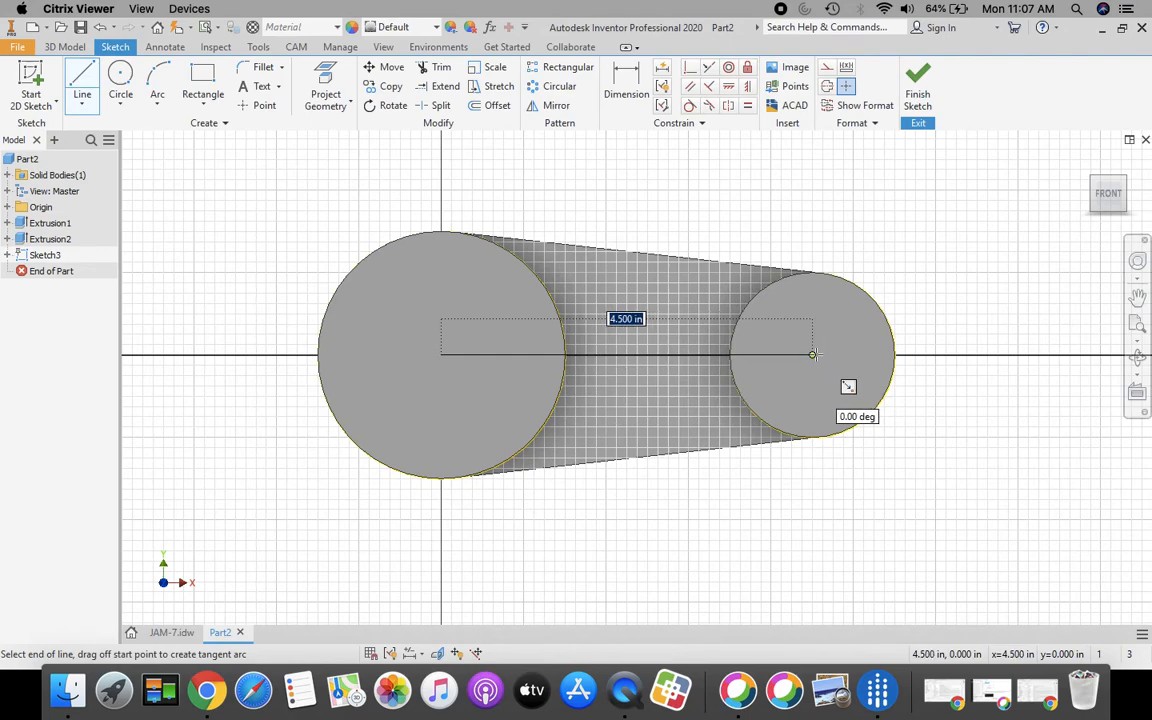
left_click_drag(812, 354, 845, 385)
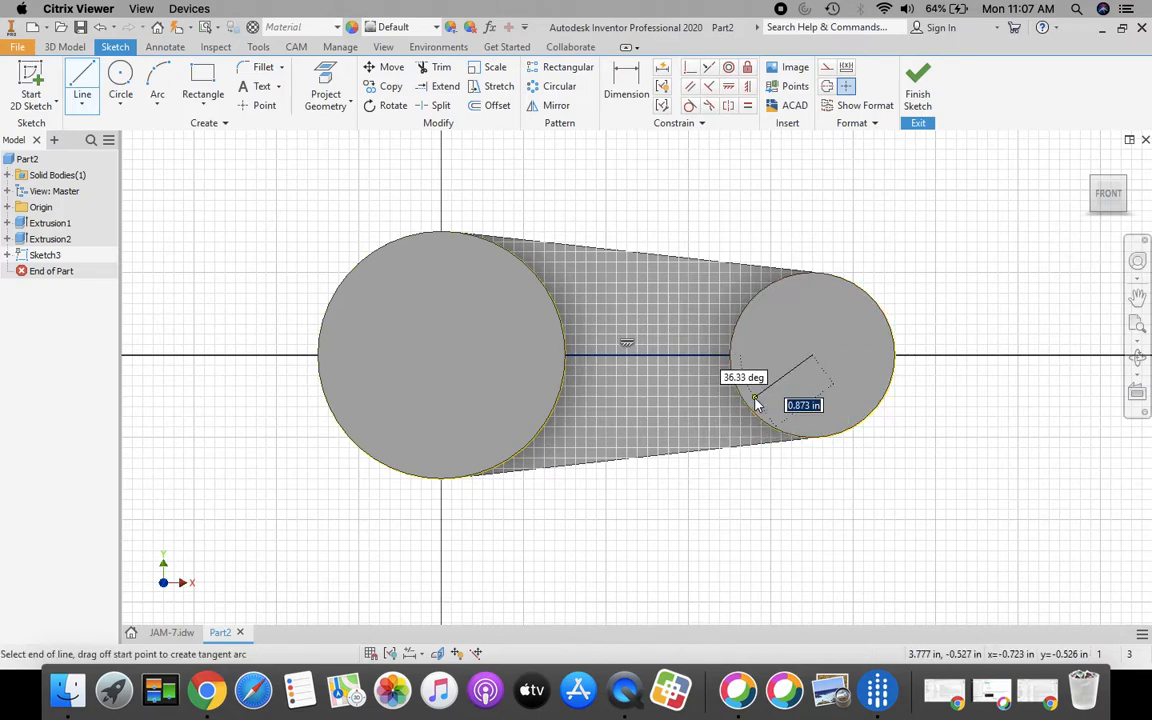
key("Escape")
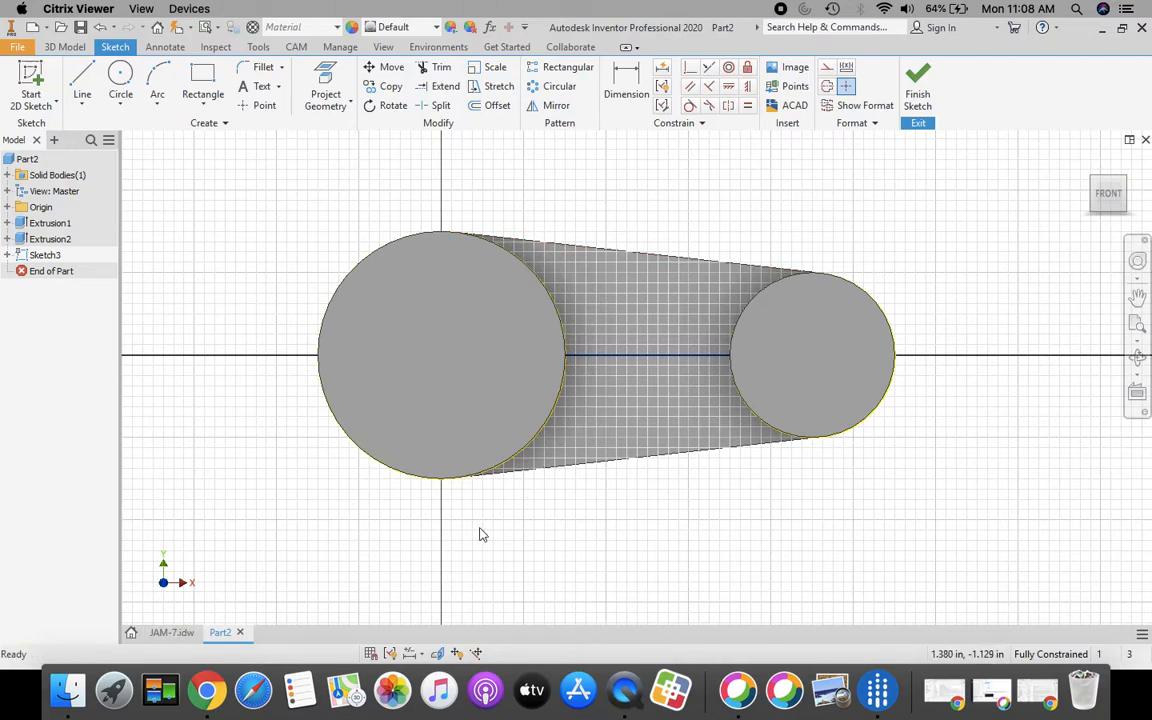
left_click(168, 632)
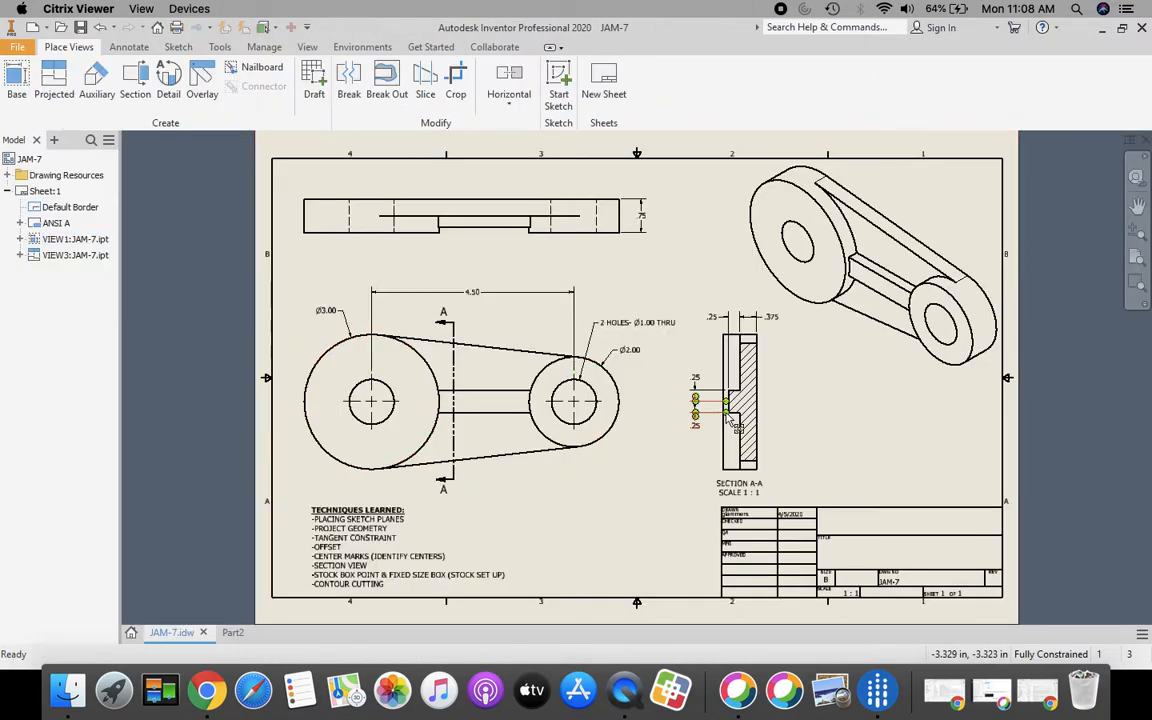
Zoom into Section A-A to read the .25 slot dimensions, then return to Part2
scroll(720, 419, "up", 3)
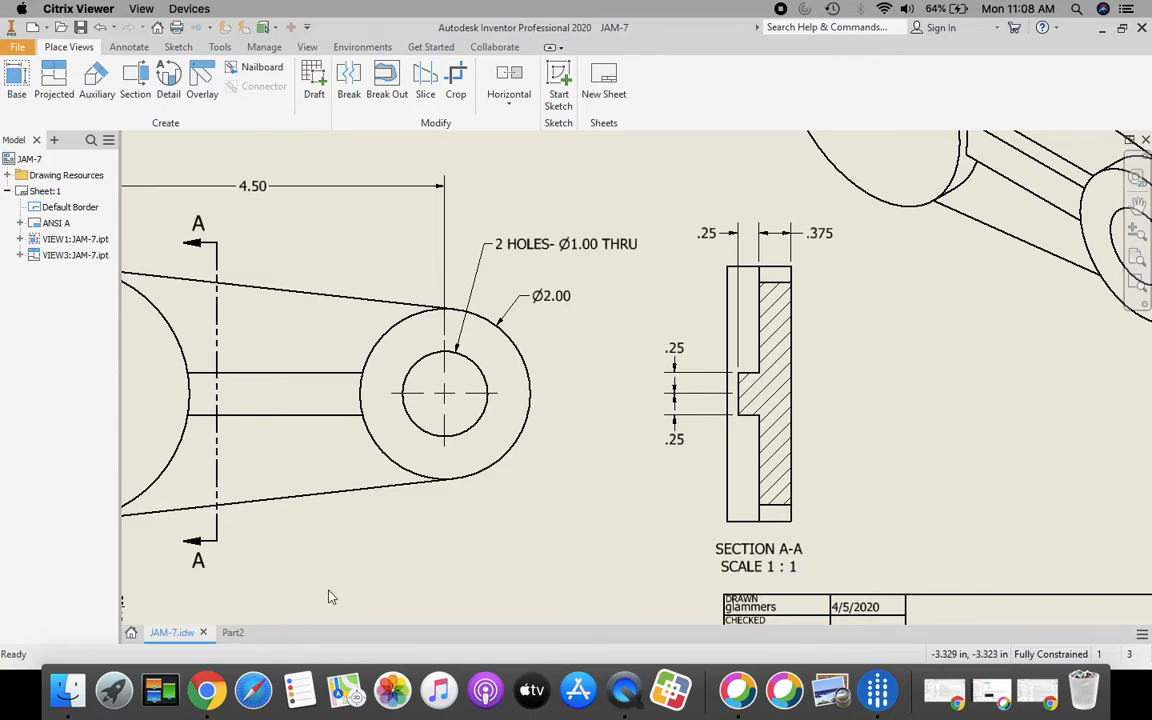
left_click(232, 631)
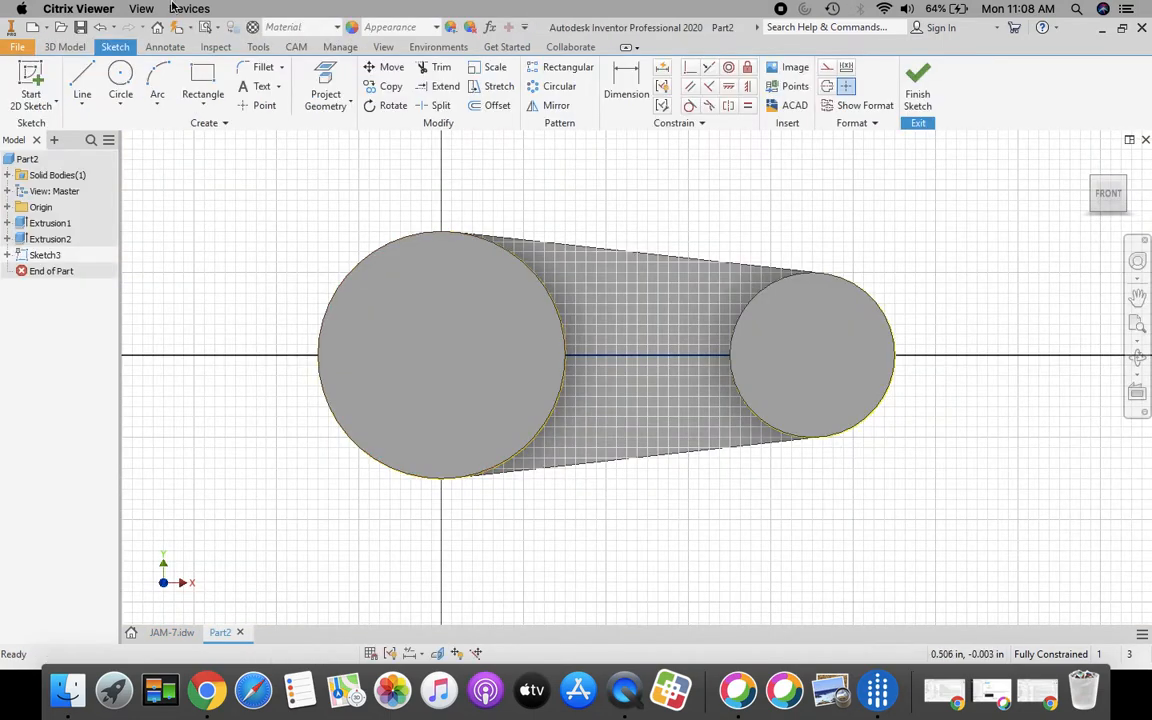
Offset the centre line 0.25 above and 0.25 below, then finish Sketch3
left_click(494, 105)
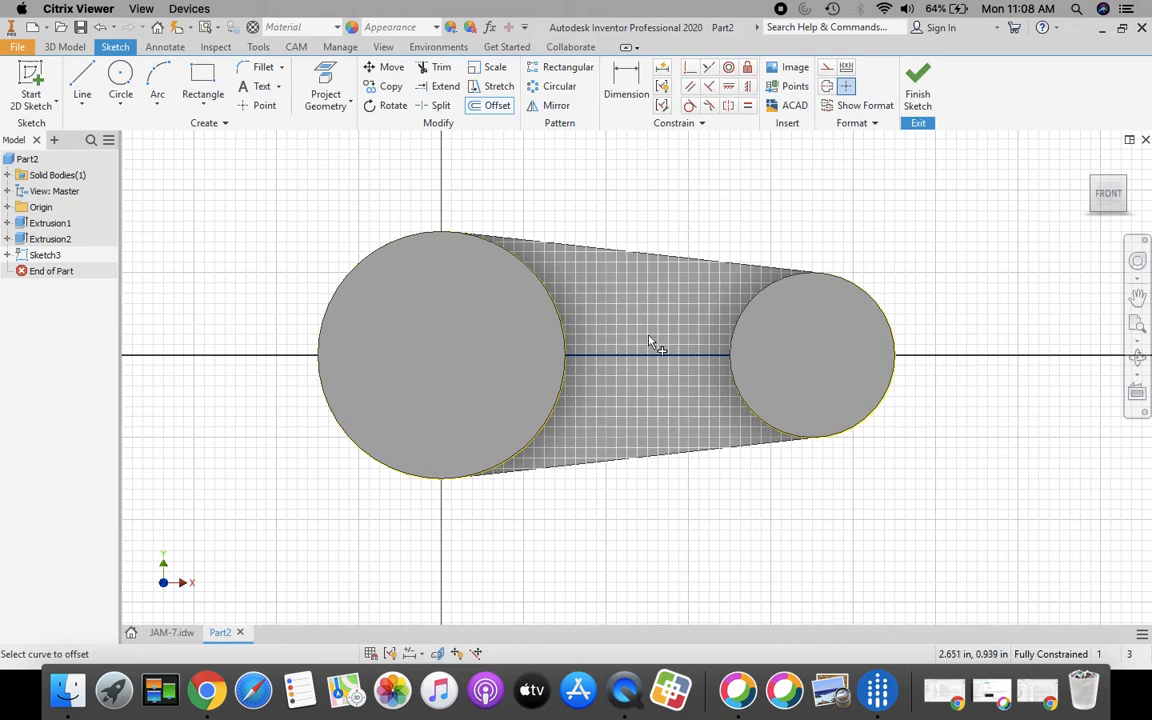
left_click(641, 356)
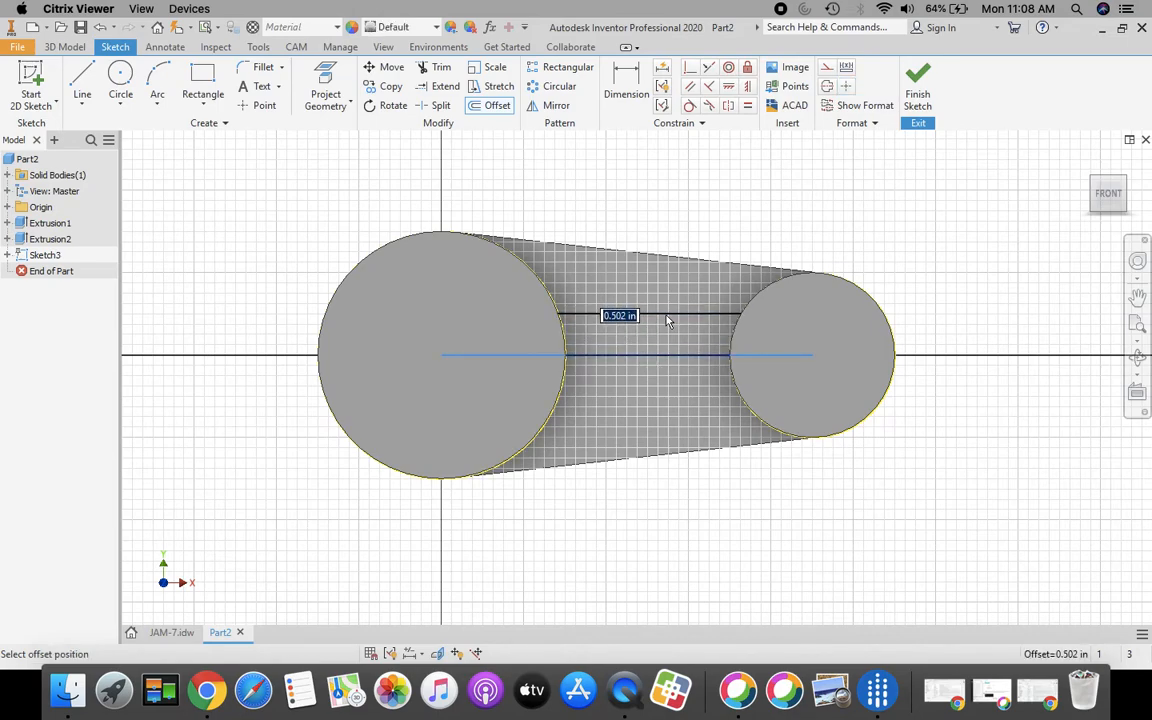
type(".25")
key("Return")
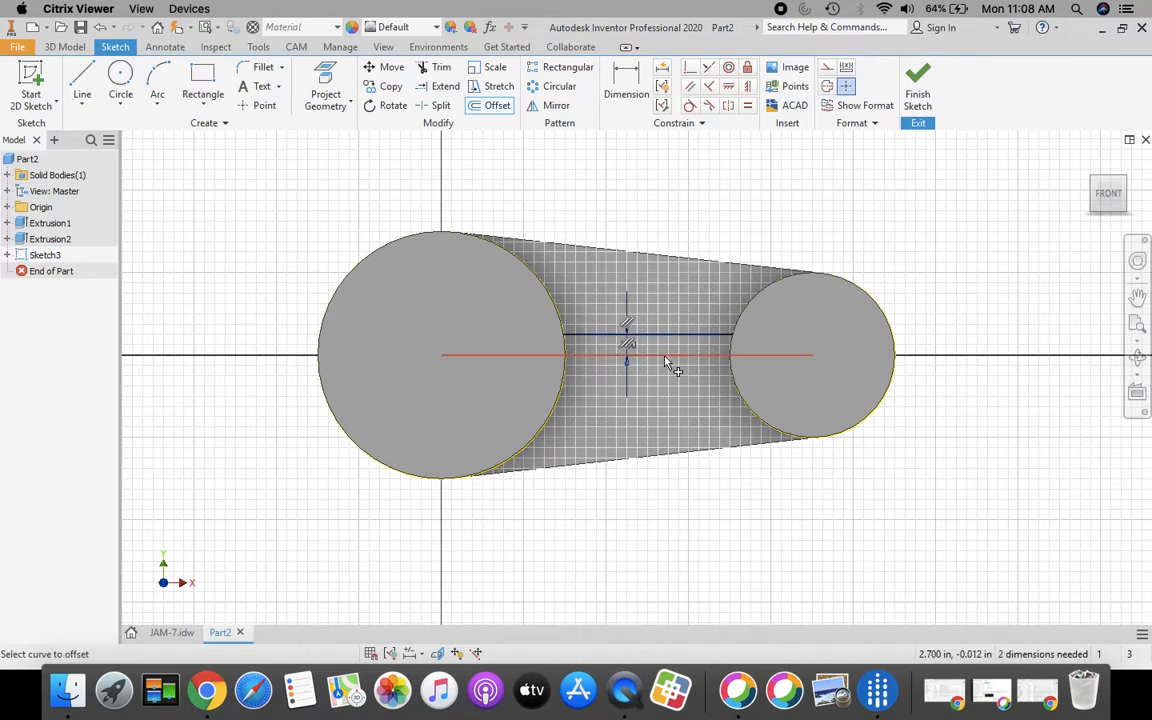
left_click(662, 356)
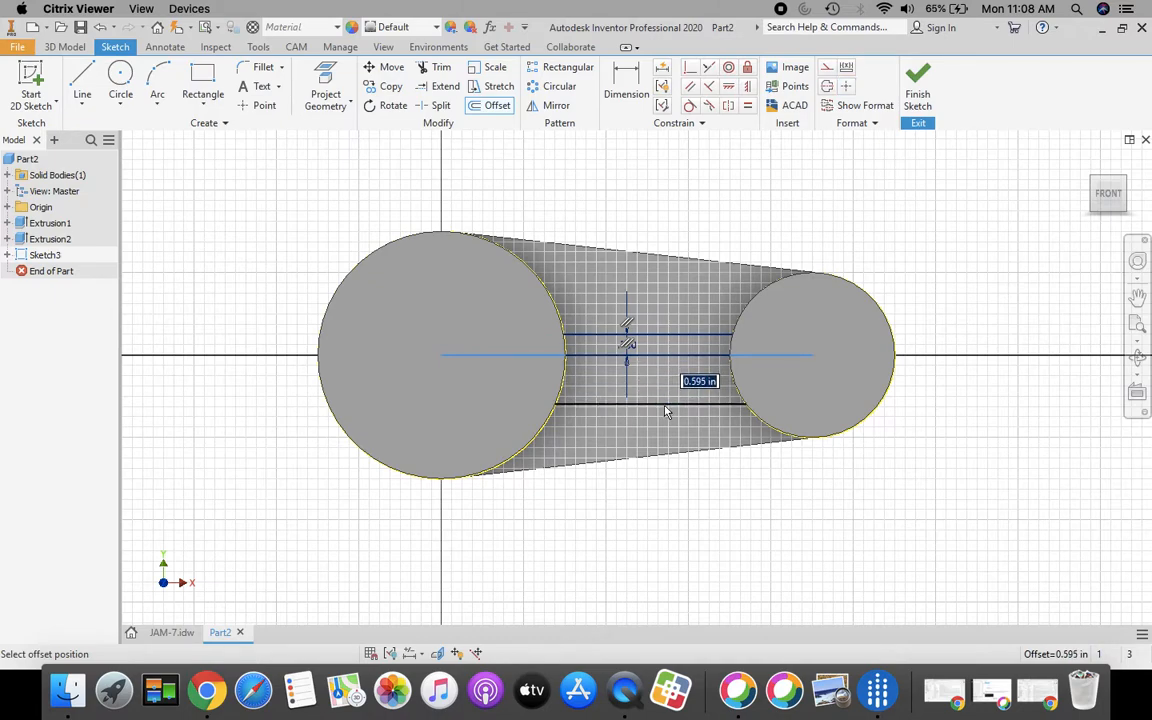
type(".25")
key("Return")
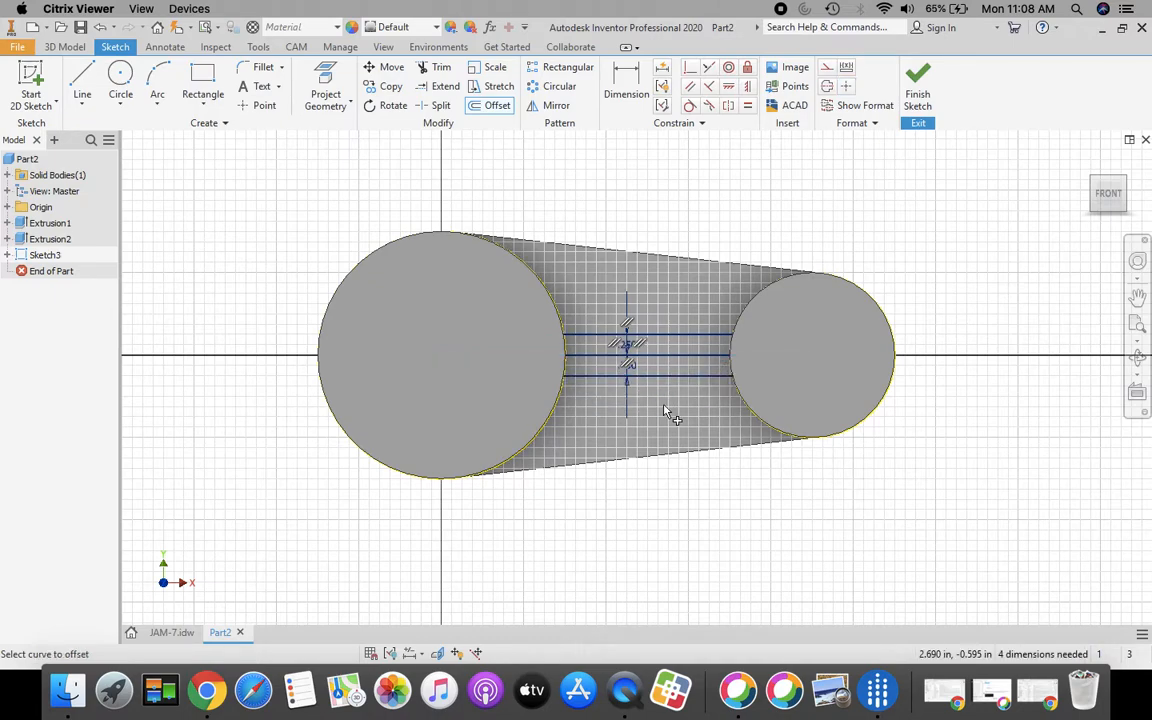
left_click(925, 100)
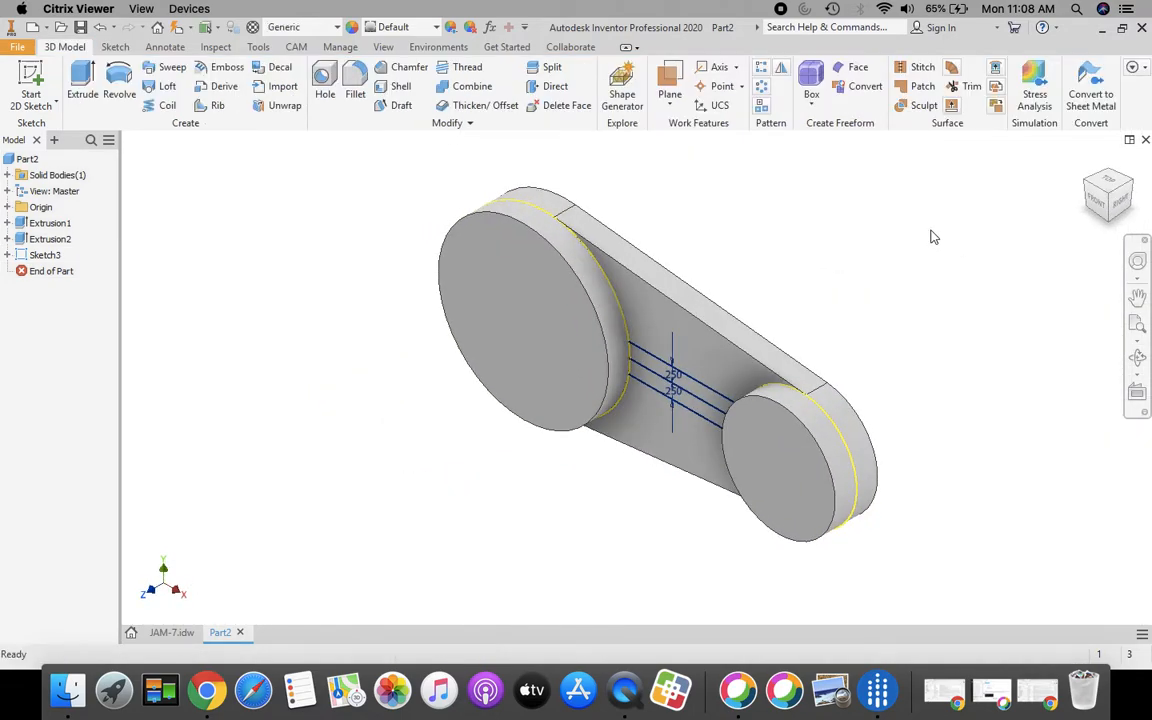
Check the .25 dimension on the JAM-7 section view and return to Part2
left_click(171, 633)
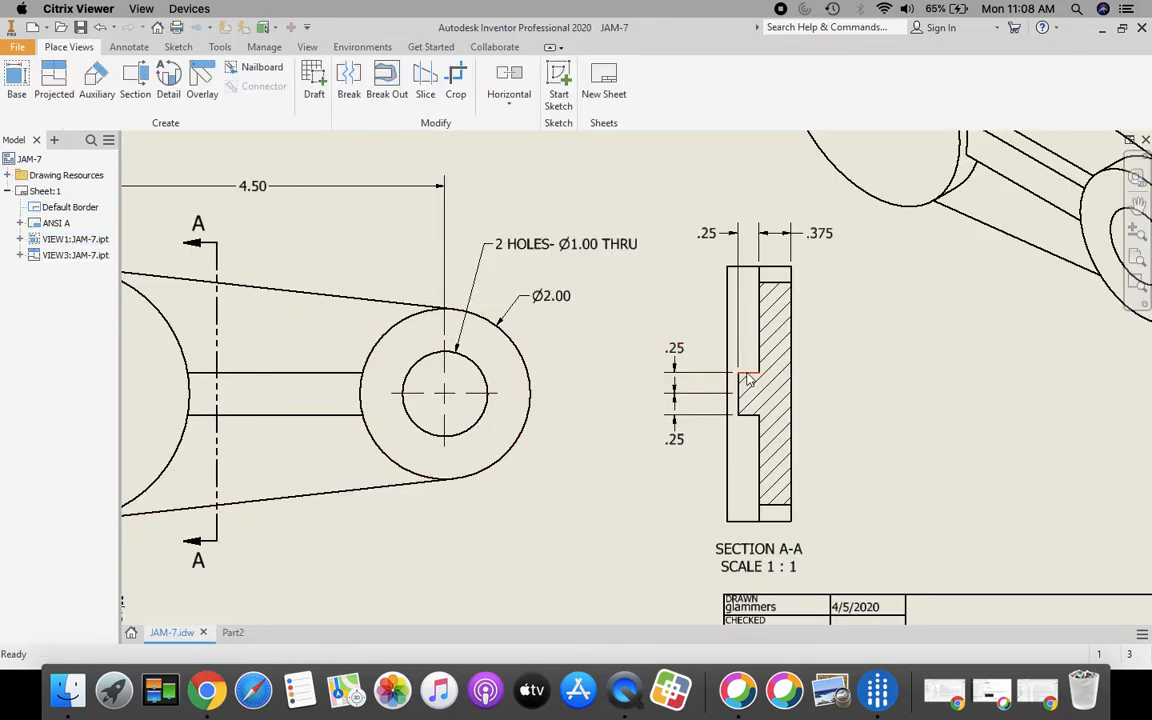
left_click(718, 235)
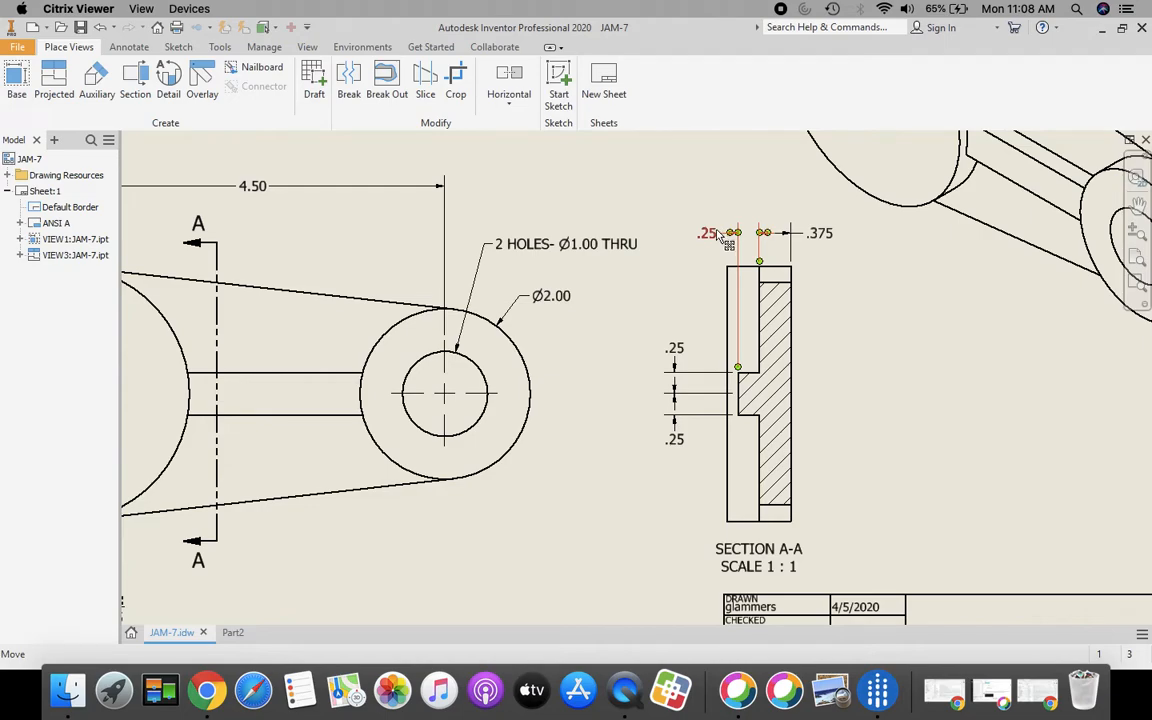
left_click(232, 632)
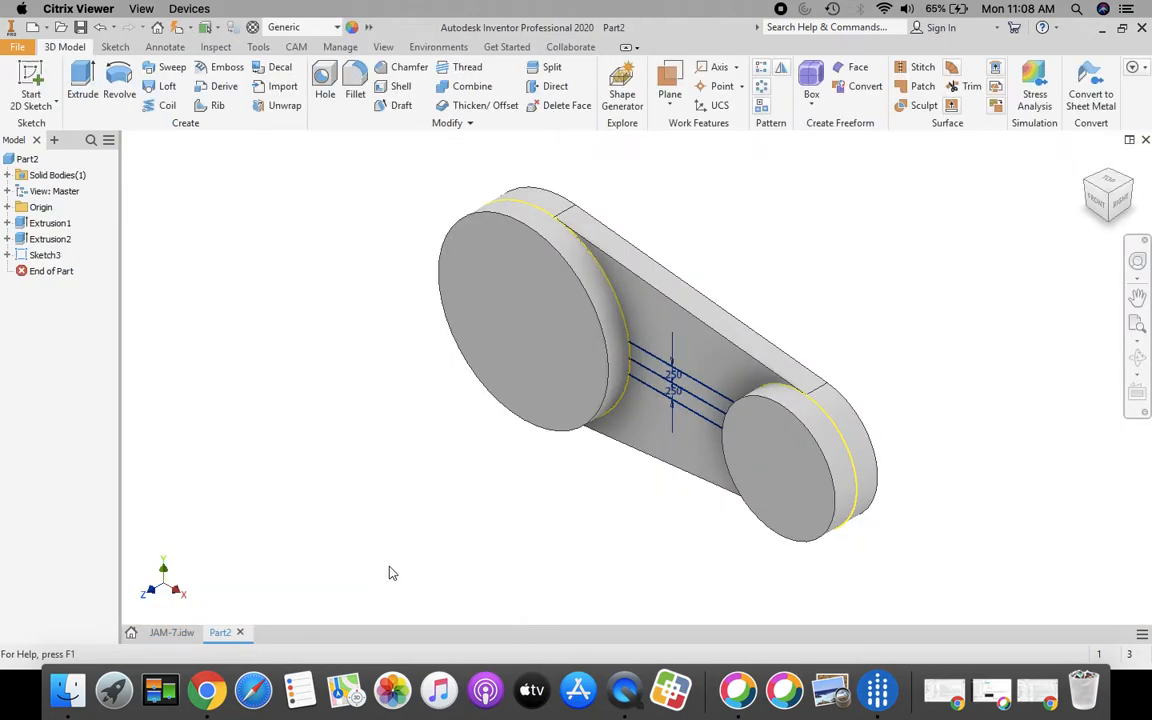
Extrude both strip profiles between the offset lines 0.25 in
left_click(82, 85)
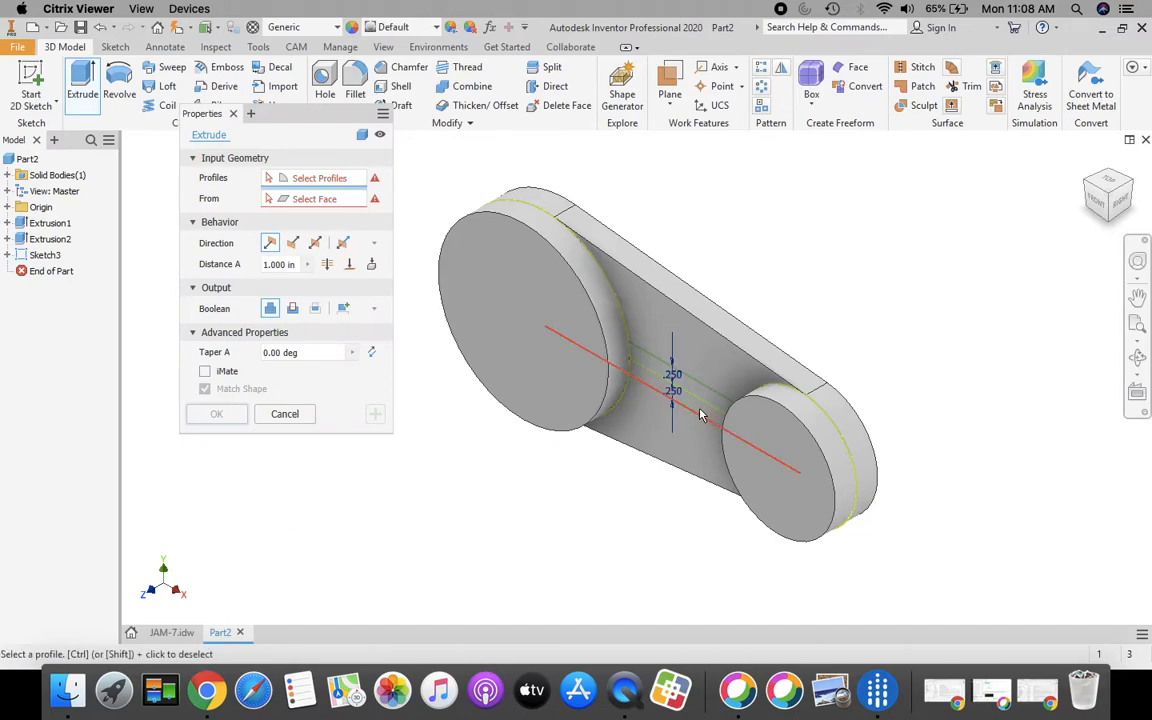
left_click(663, 398)
left_click(620, 380)
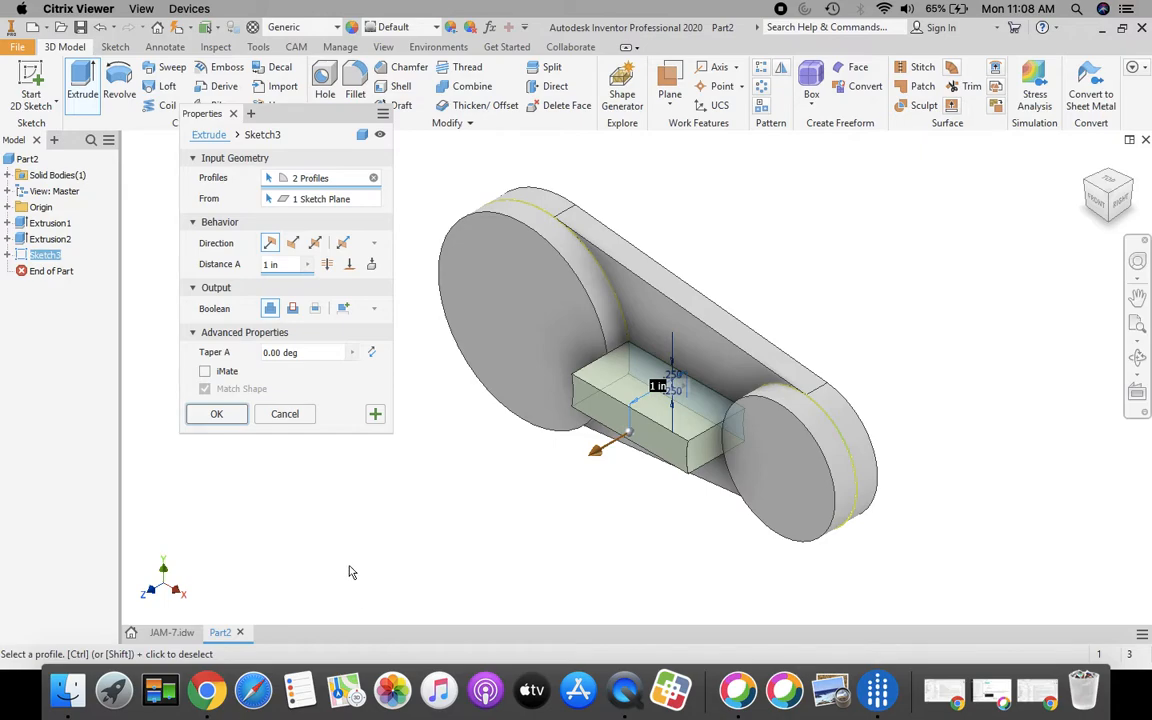
left_click(270, 263)
type(".25")
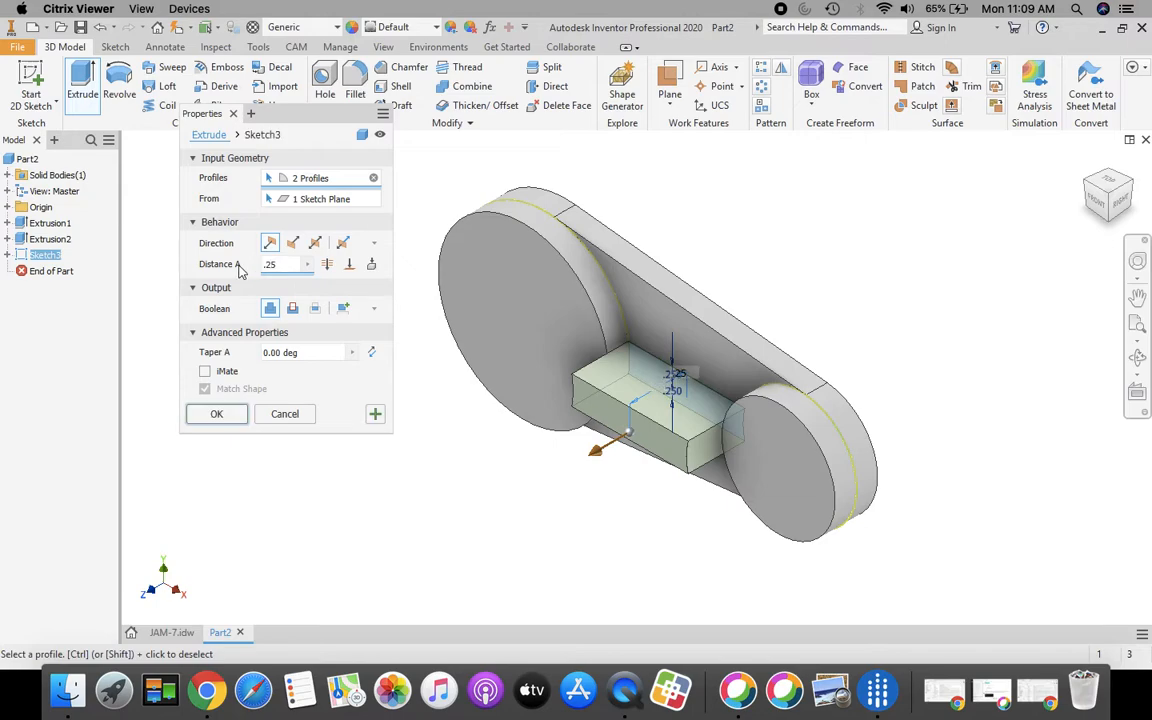
left_click(214, 415)
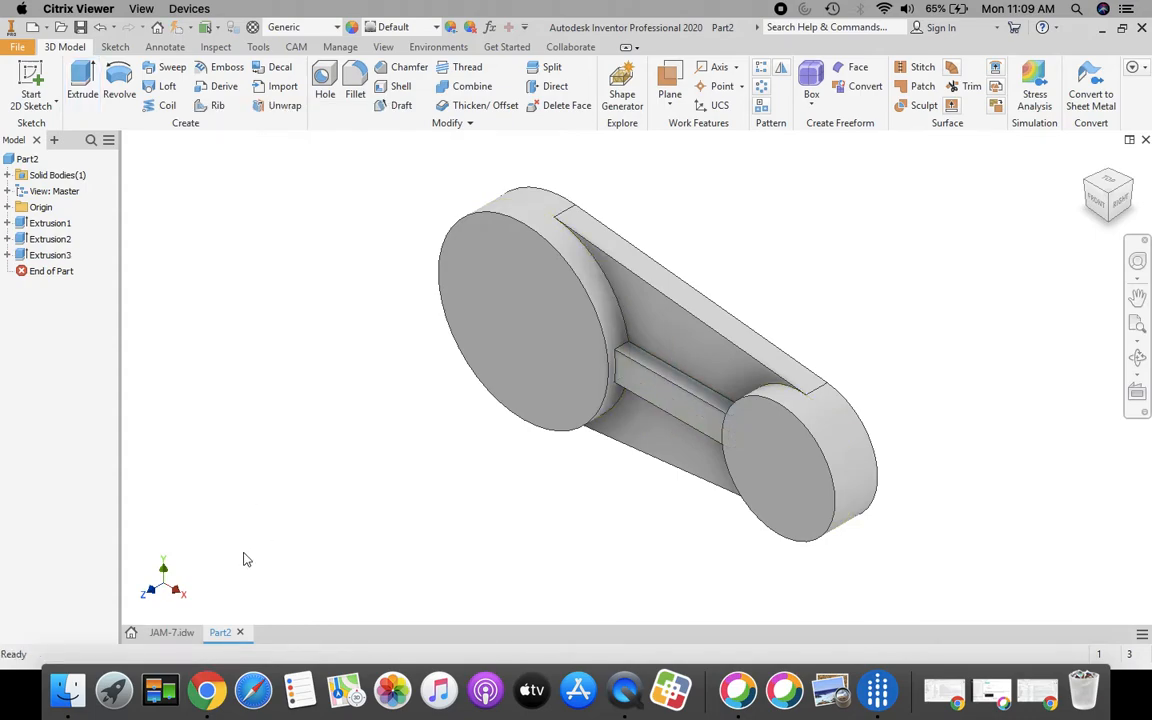
left_click(170, 634)
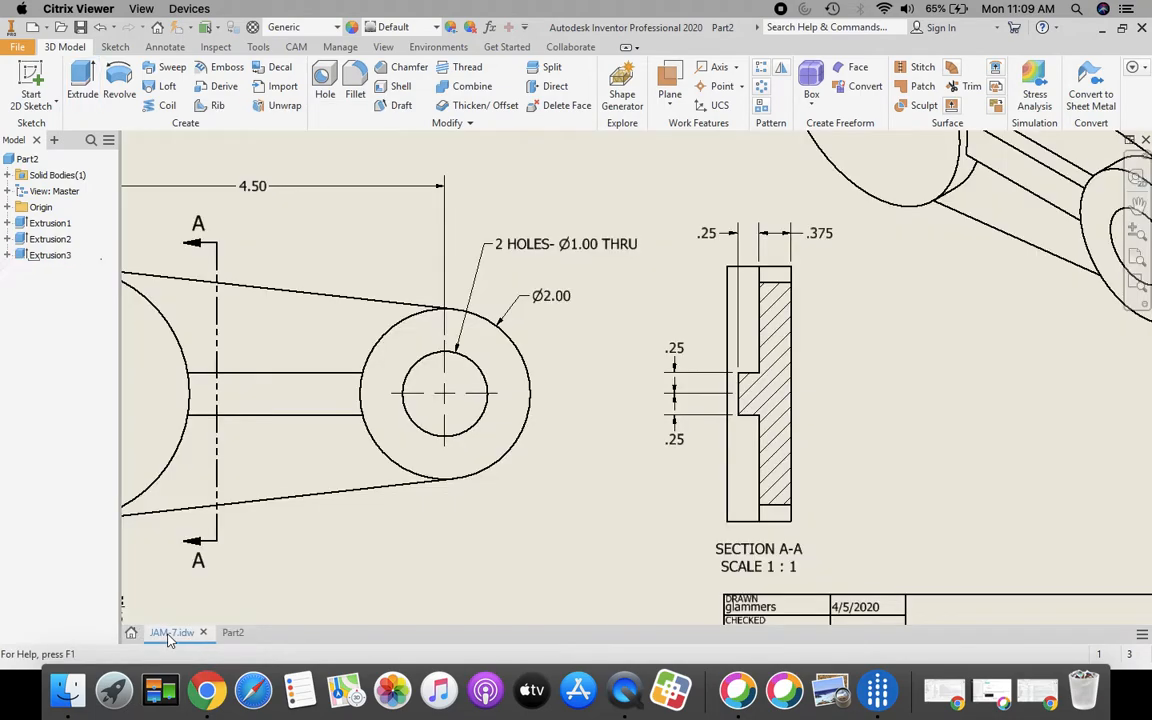
mouse_move(408, 532)
middle_mouse_down()
mouse_move(553, 486)
mouse_move(698, 501)
middle_mouse_up()
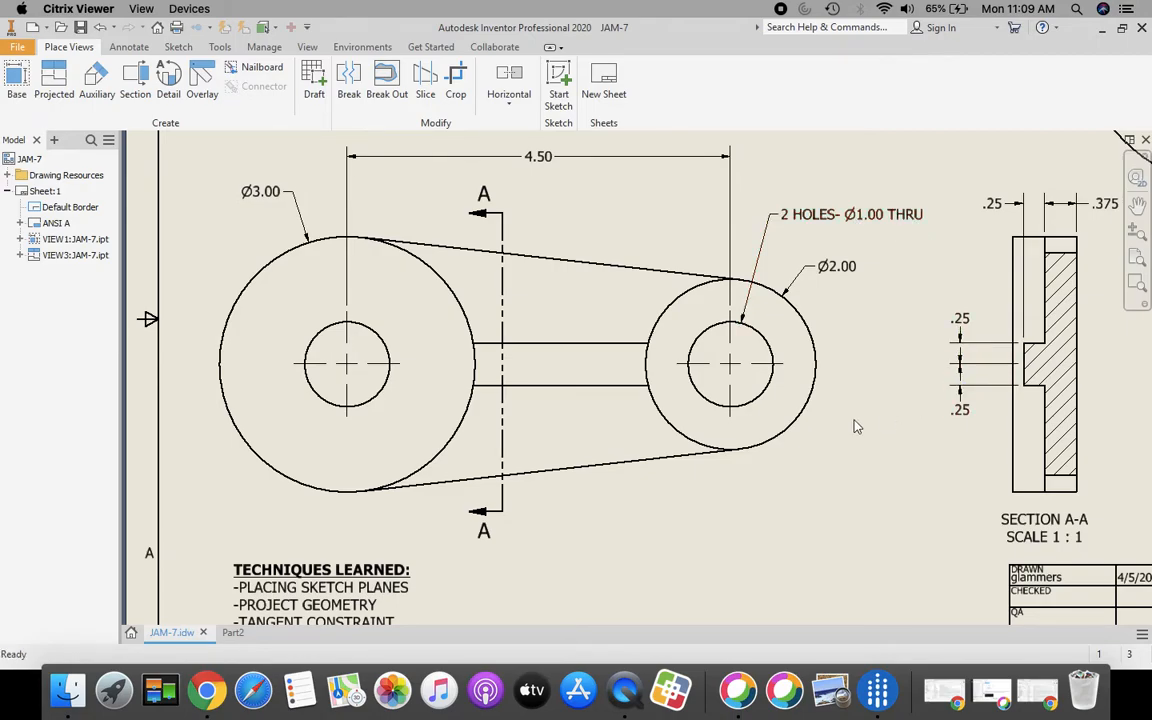
left_click(235, 634)
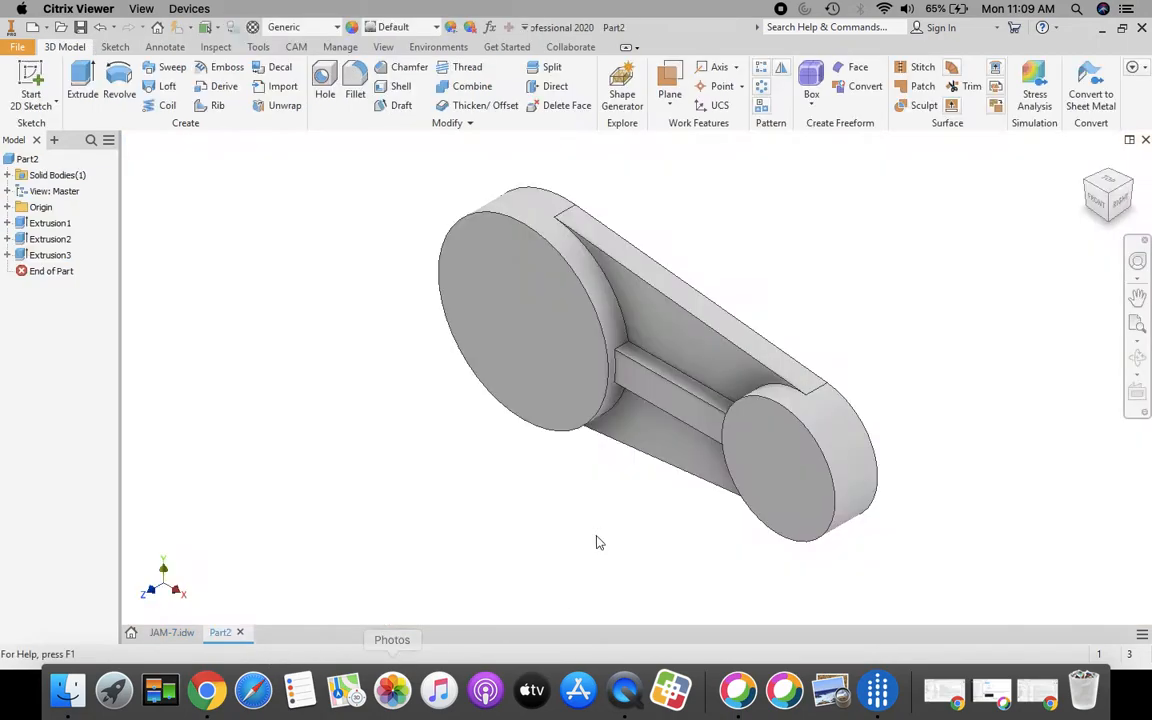
Start a new sketch on the large boss face and project both boss outlines into it
left_click(31, 80)
left_click(523, 335)
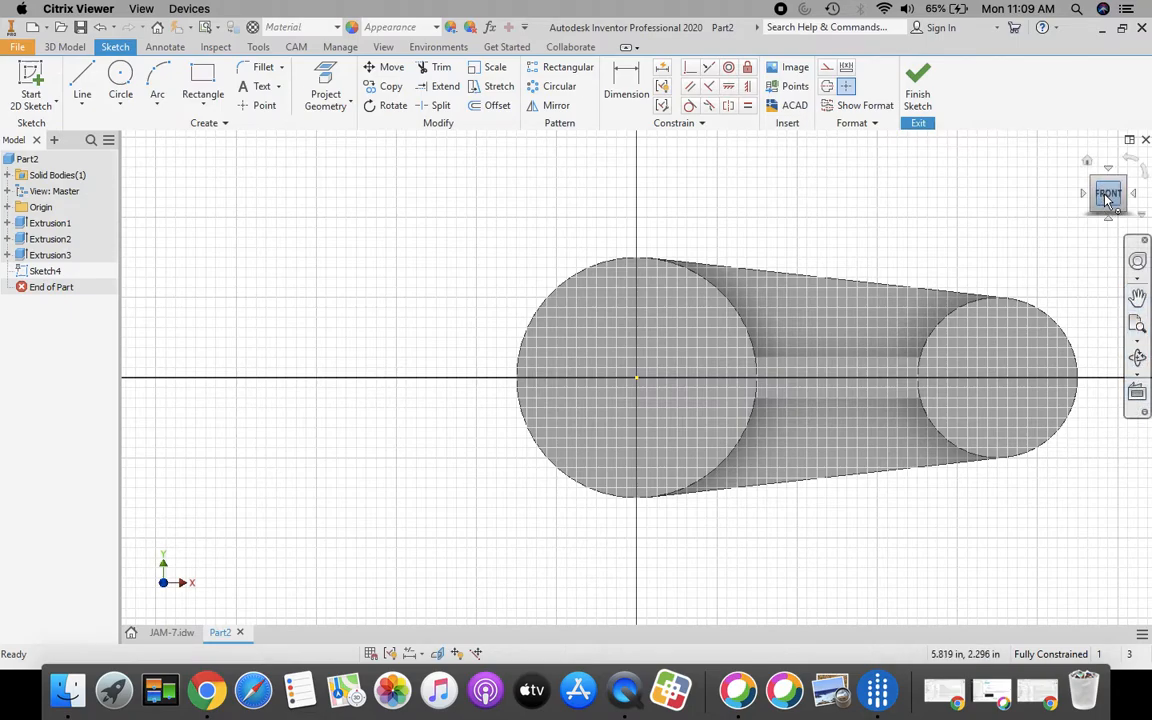
left_click(1137, 326)
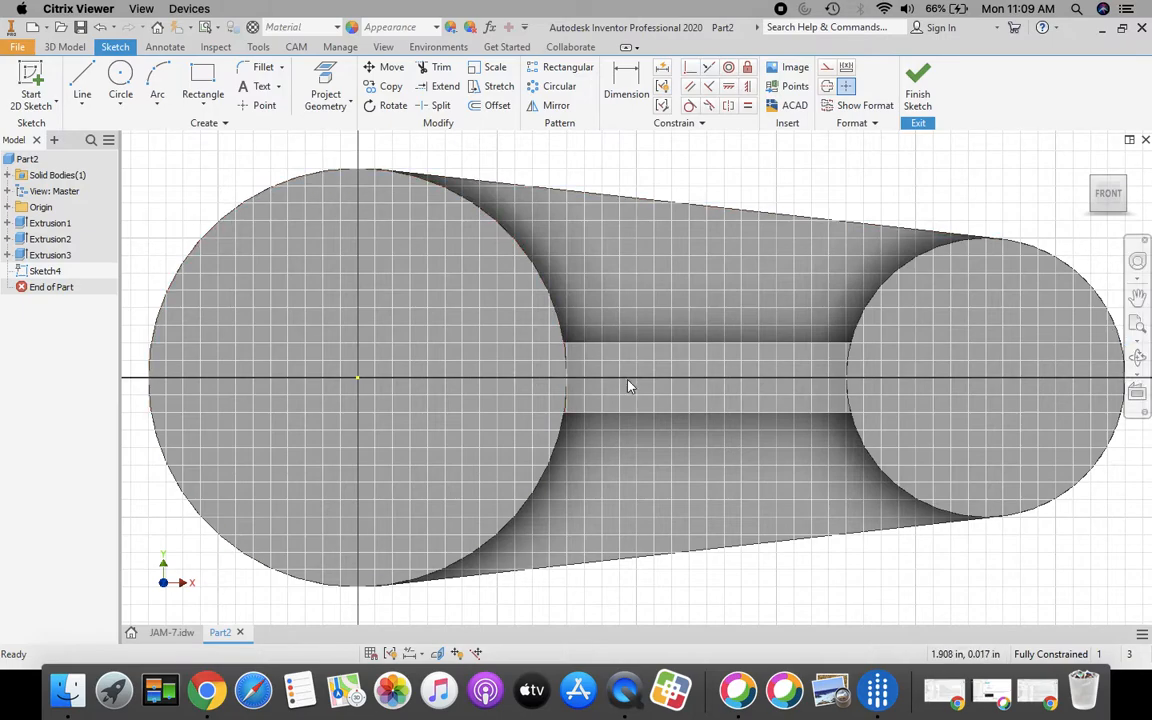
scroll(629, 387, "down", 4)
scroll(651, 399, "up", 3)
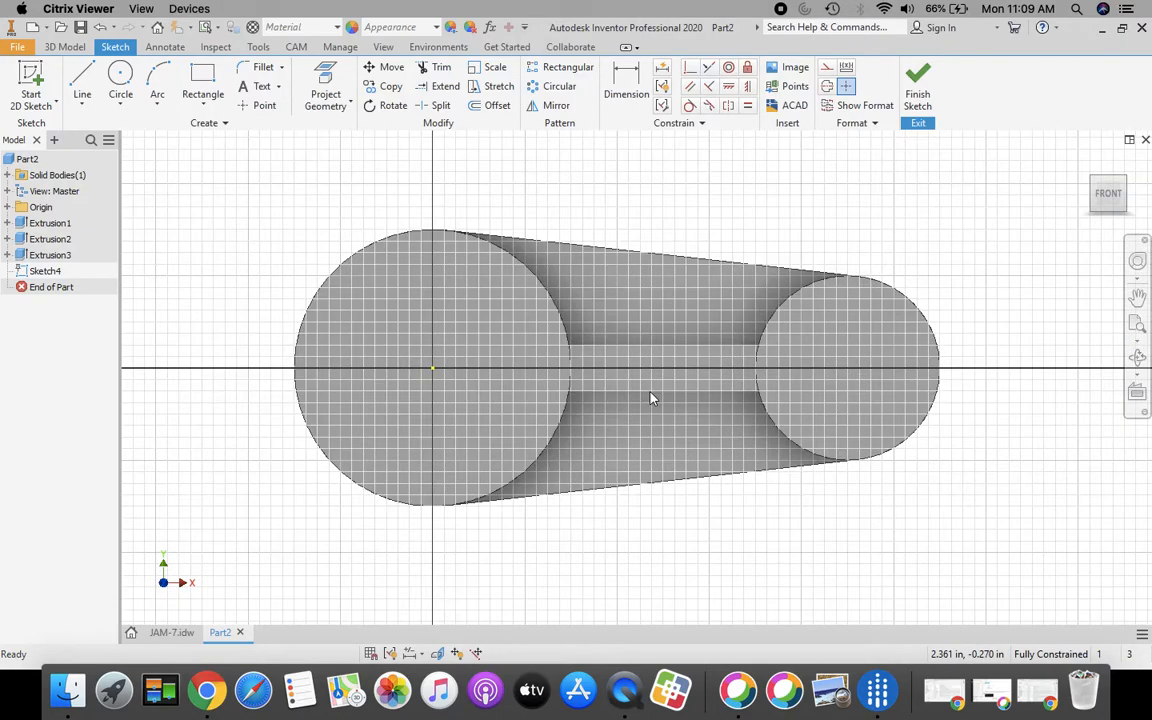
left_click(120, 78)
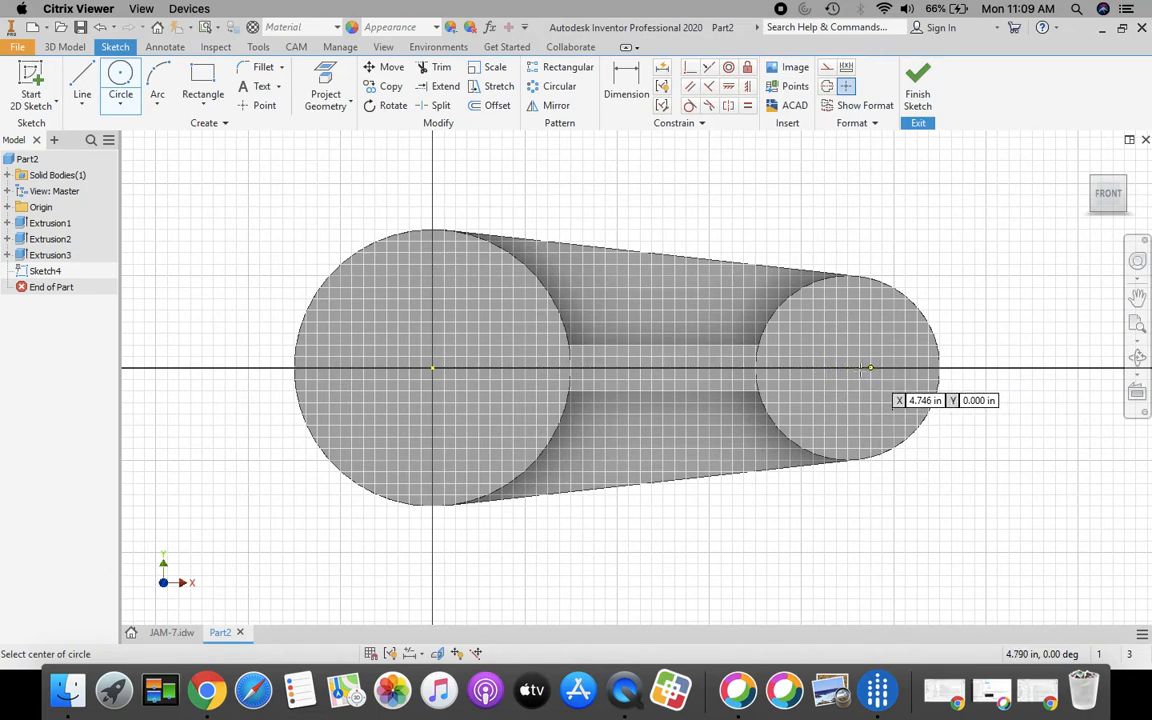
key("Escape")
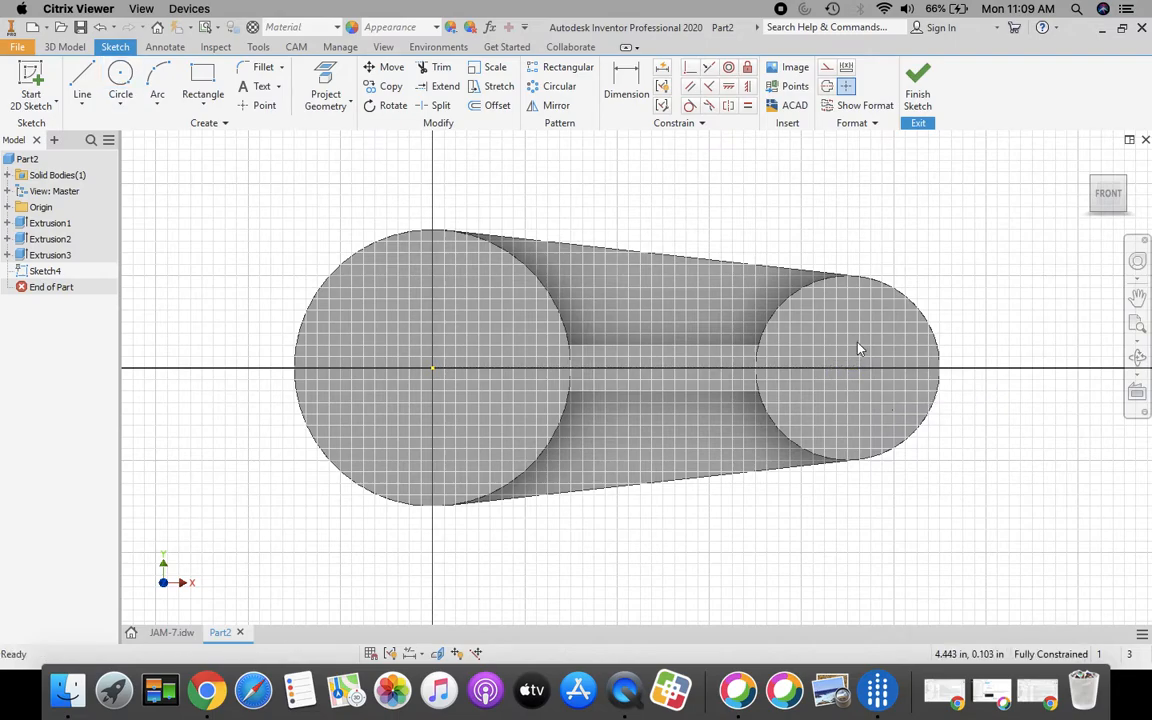
left_click(325, 92)
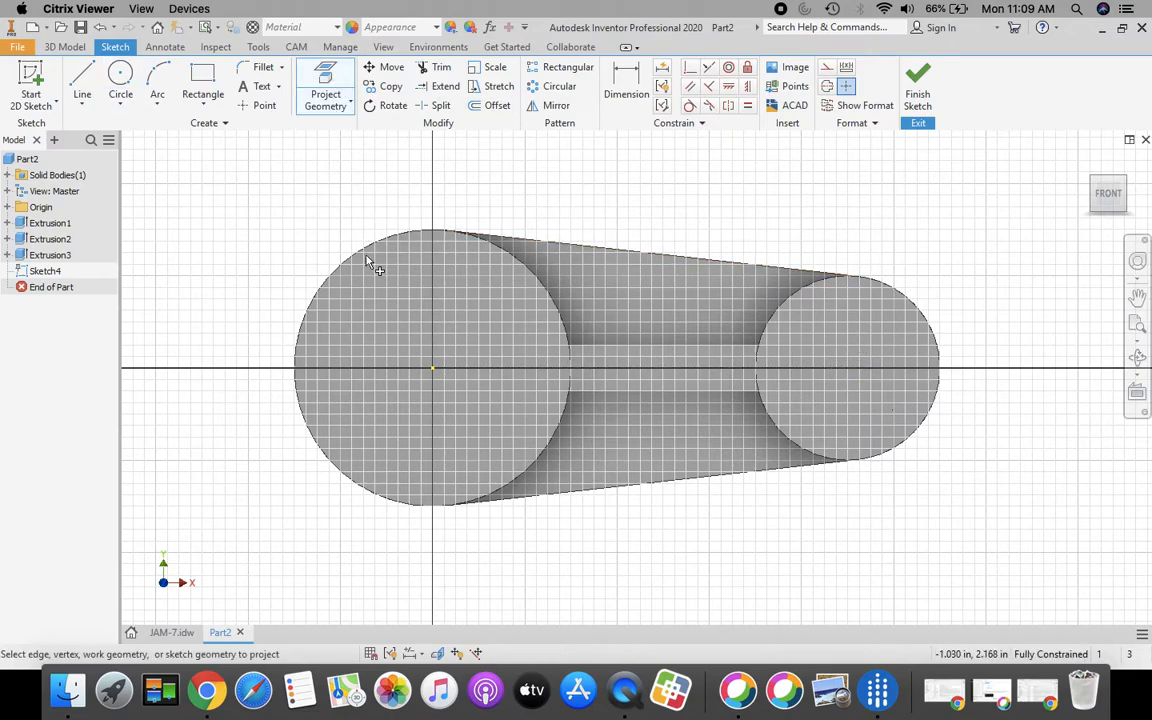
left_click(510, 343)
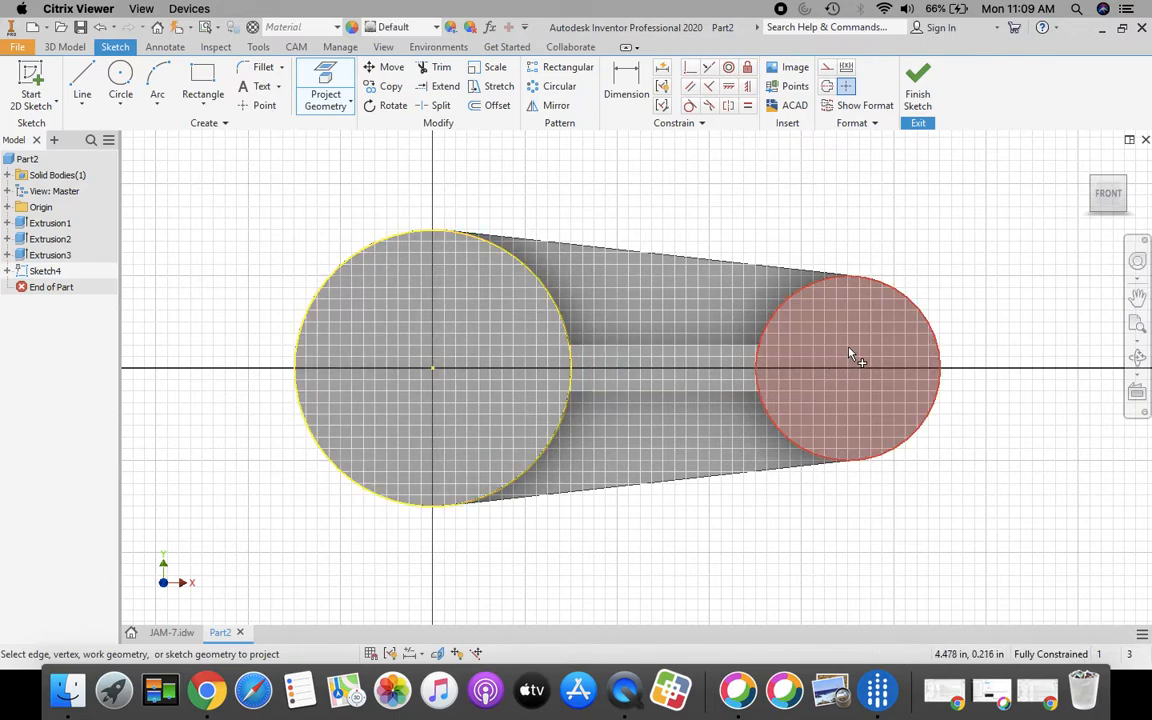
left_click(854, 355)
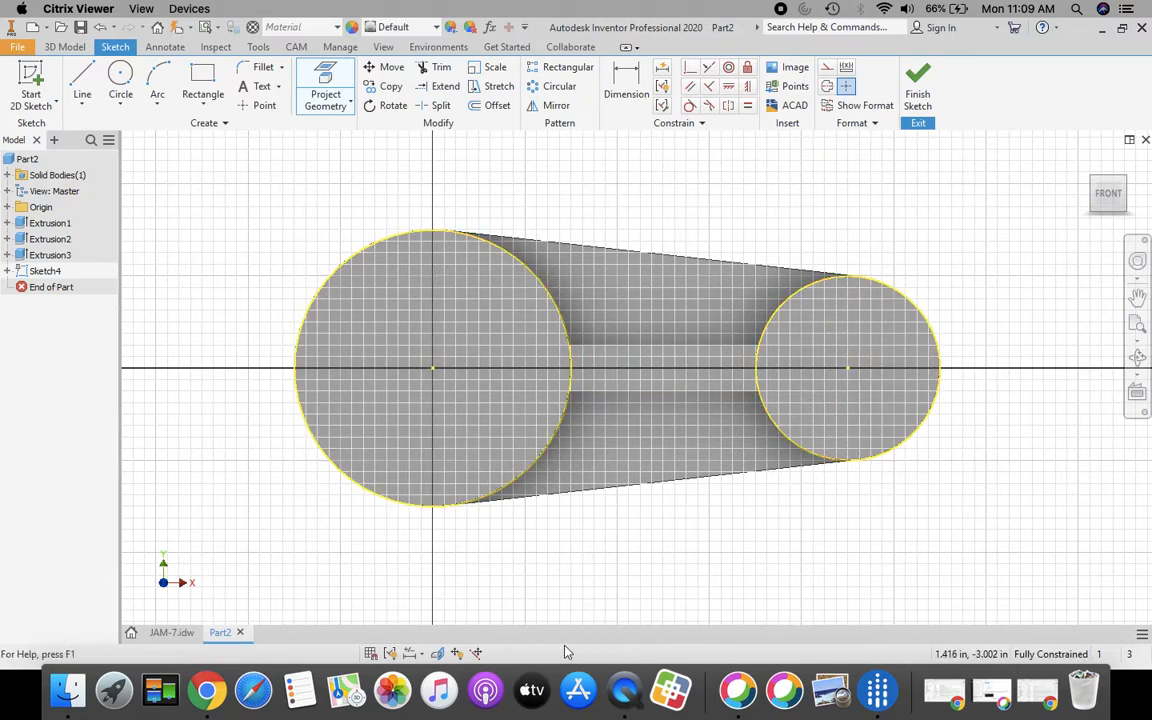
Draw 1.000 diameter circles at the right and left boss centres, then finish Sketch4
left_click(120, 73)
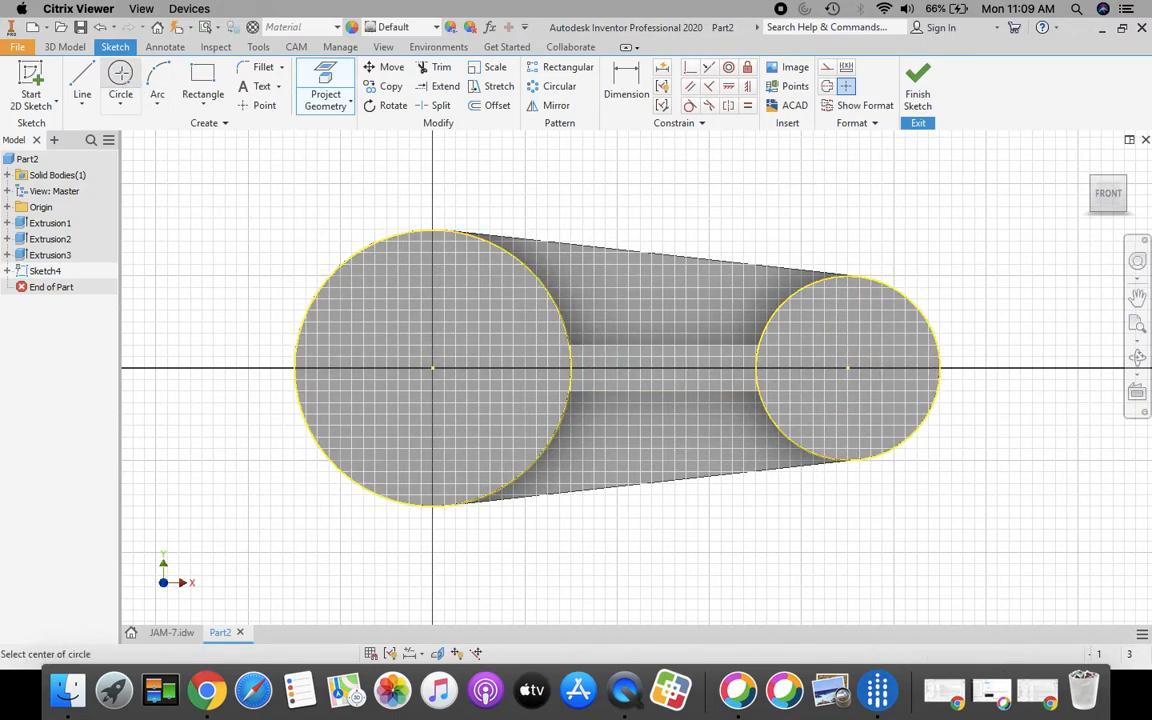
left_click(846, 368)
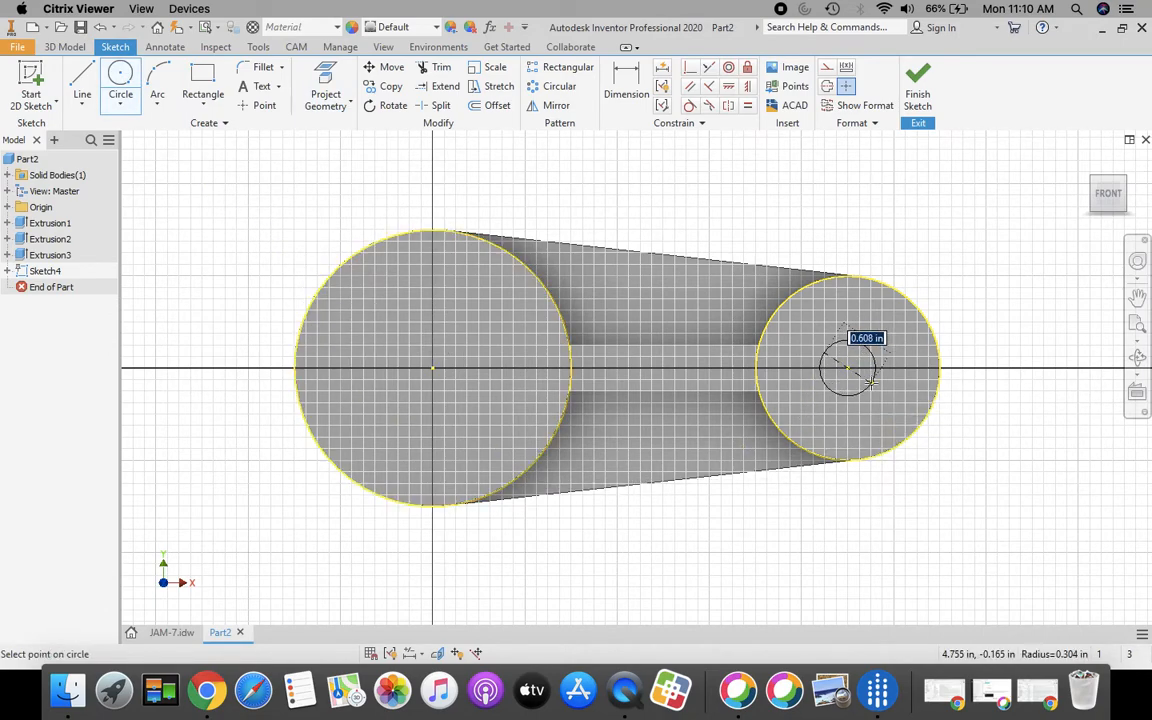
type("1")
key("Return")
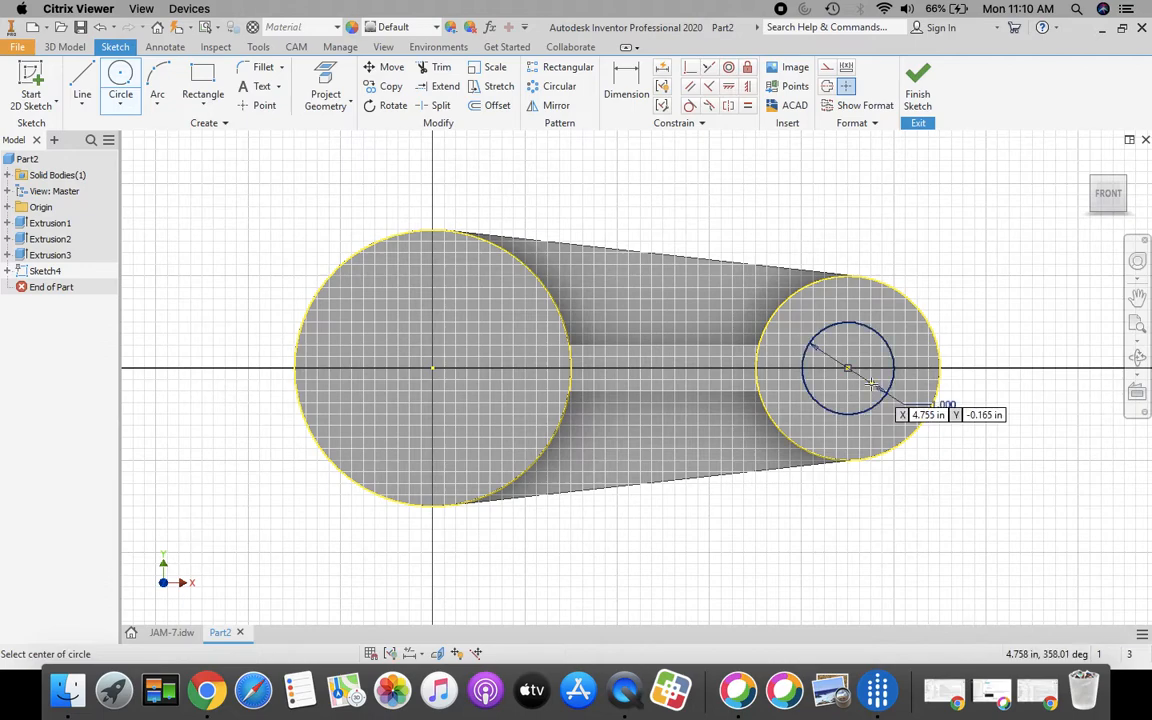
left_click(433, 368)
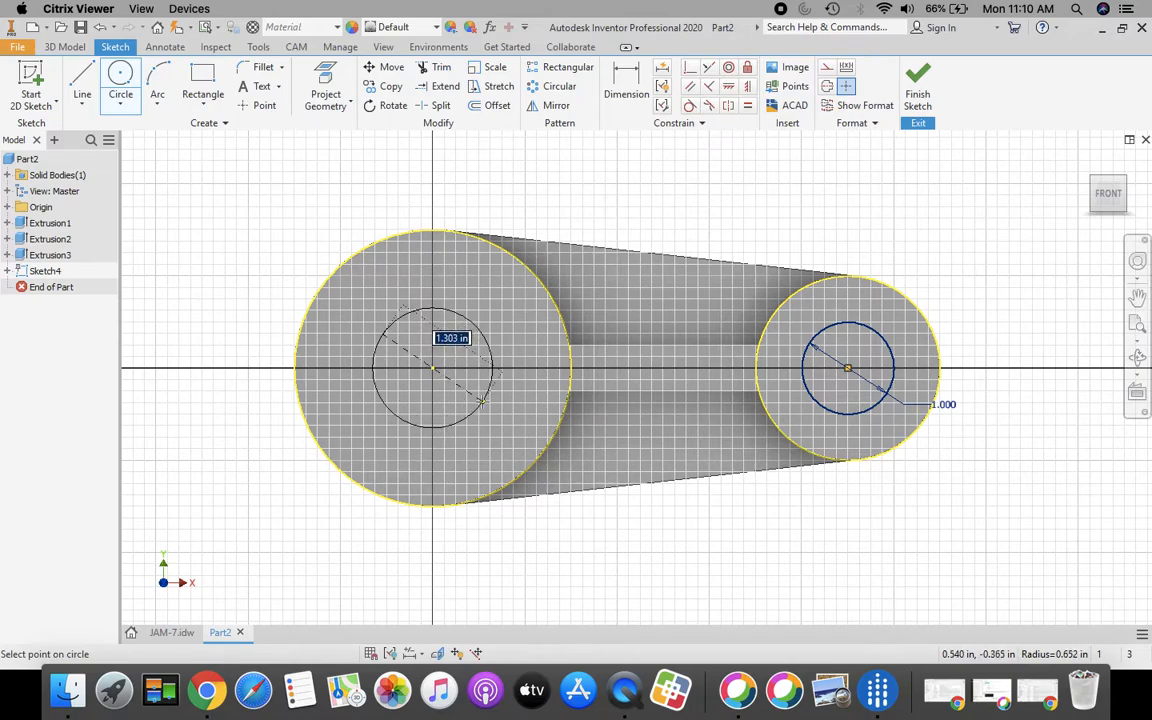
type("1")
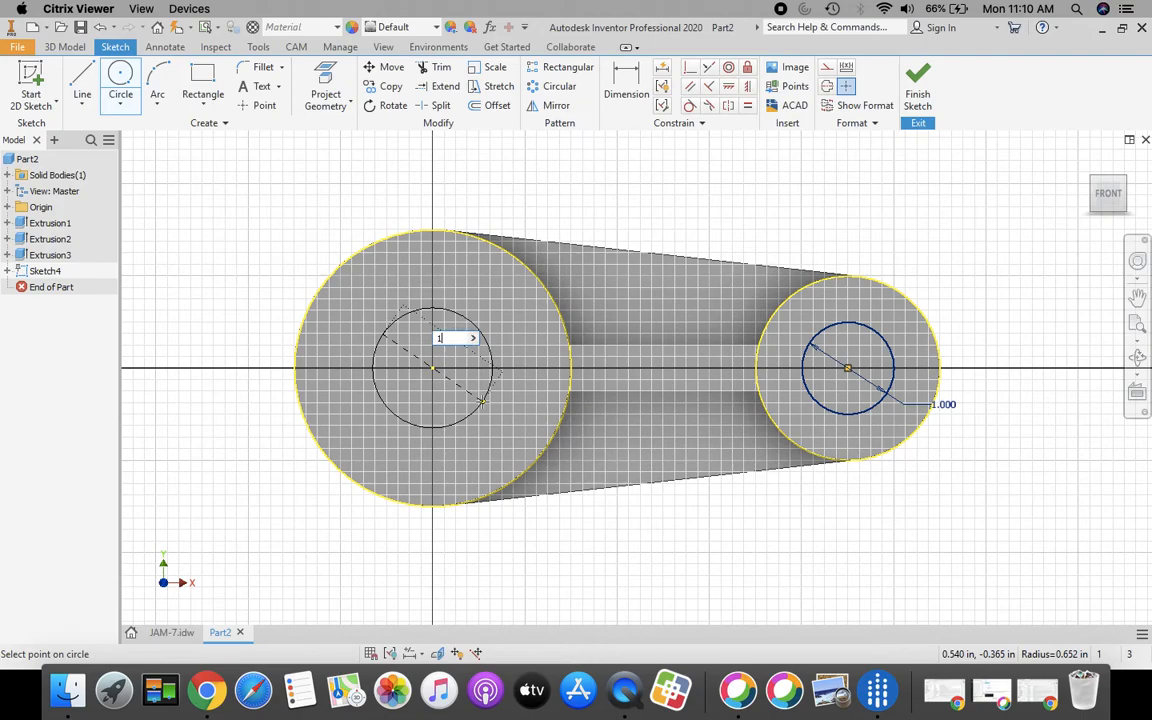
key("Return")
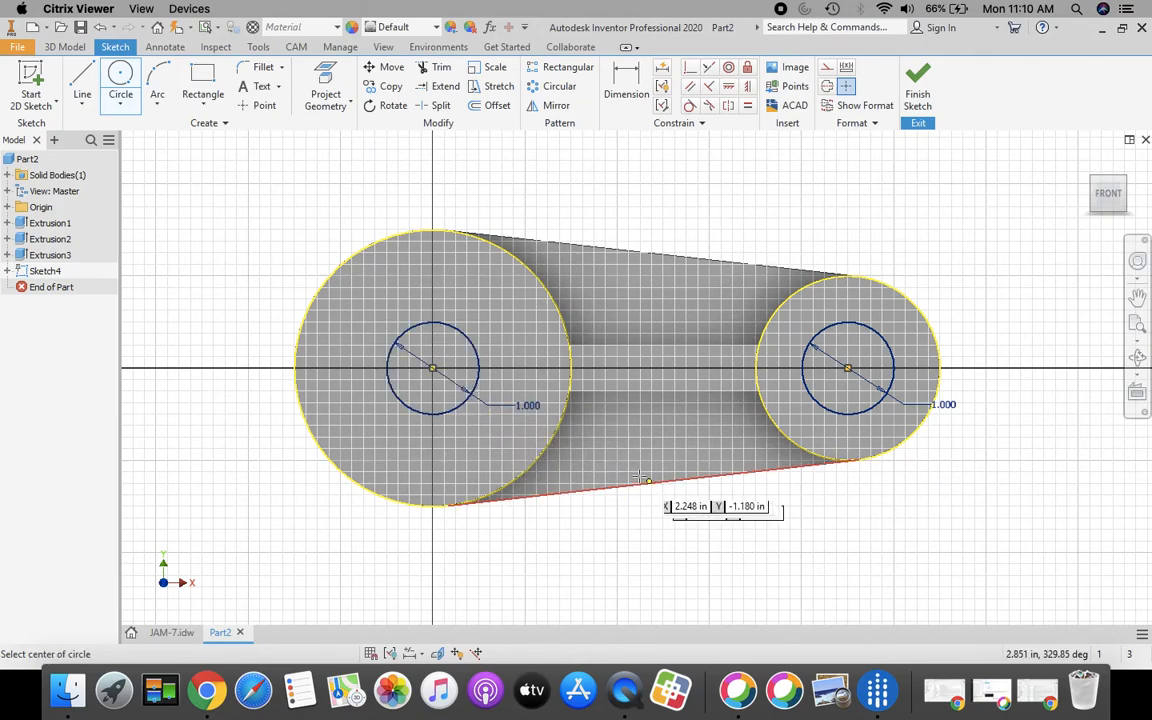
left_click(920, 80)
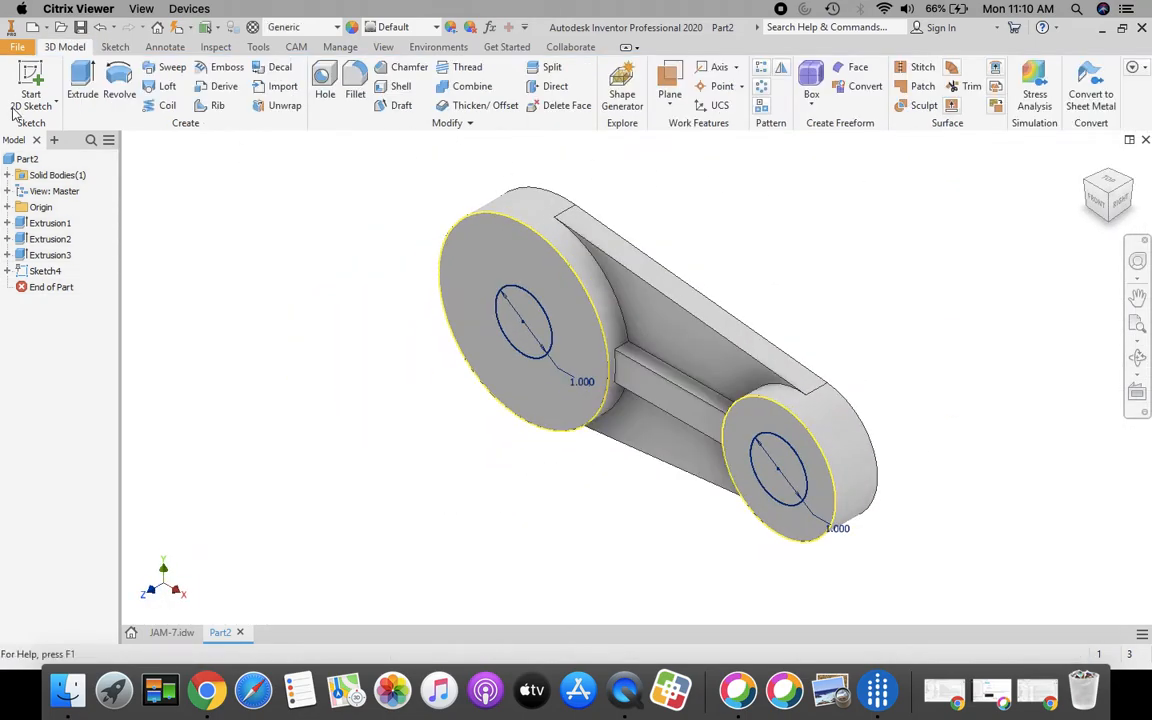
Extrude both 1.000 circles as a Through All cut, boring a hole in each boss
left_click(83, 80)
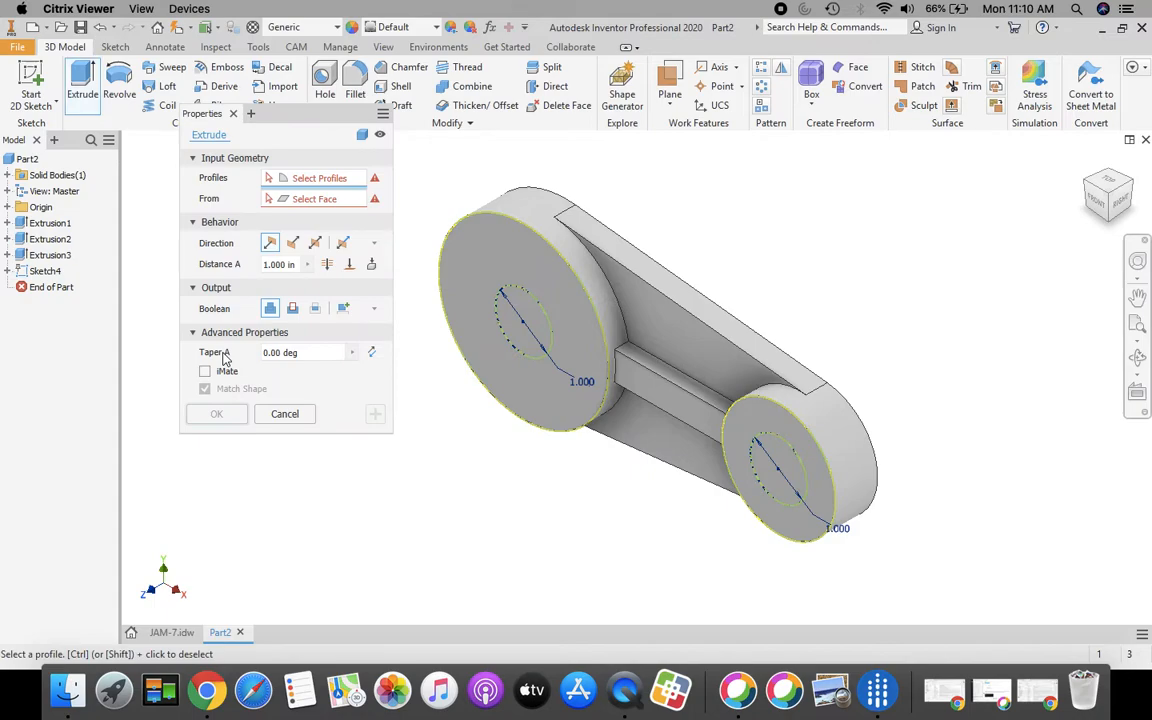
left_click(513, 332)
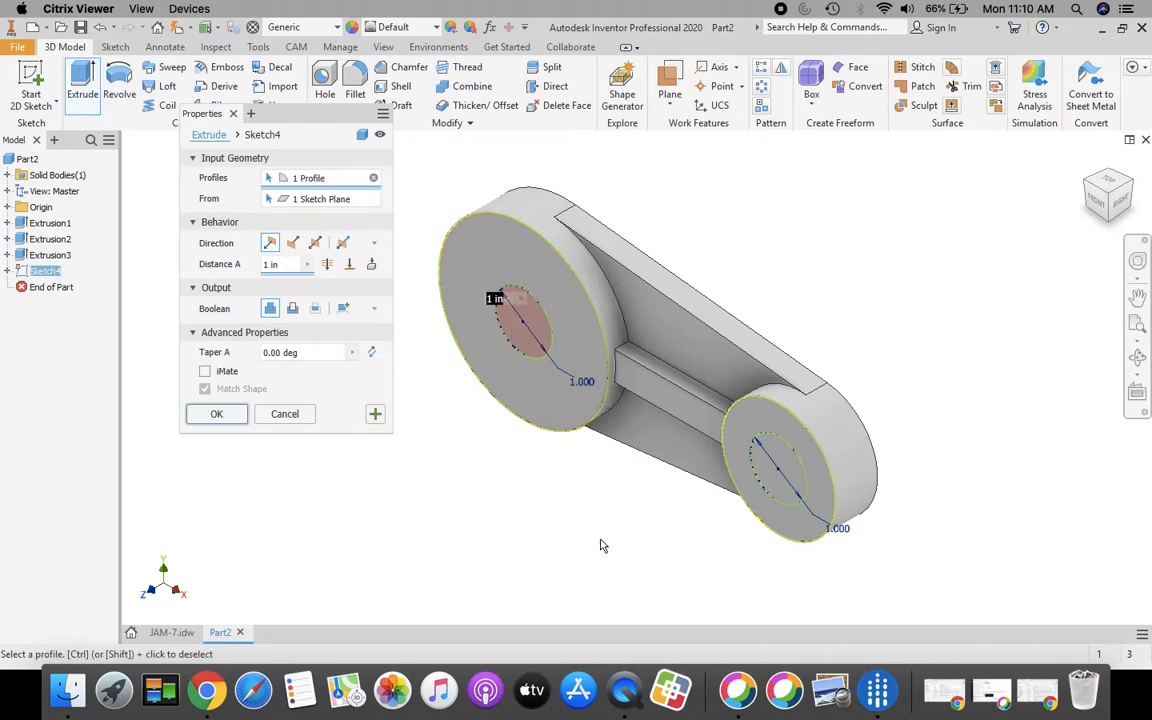
left_click(783, 461)
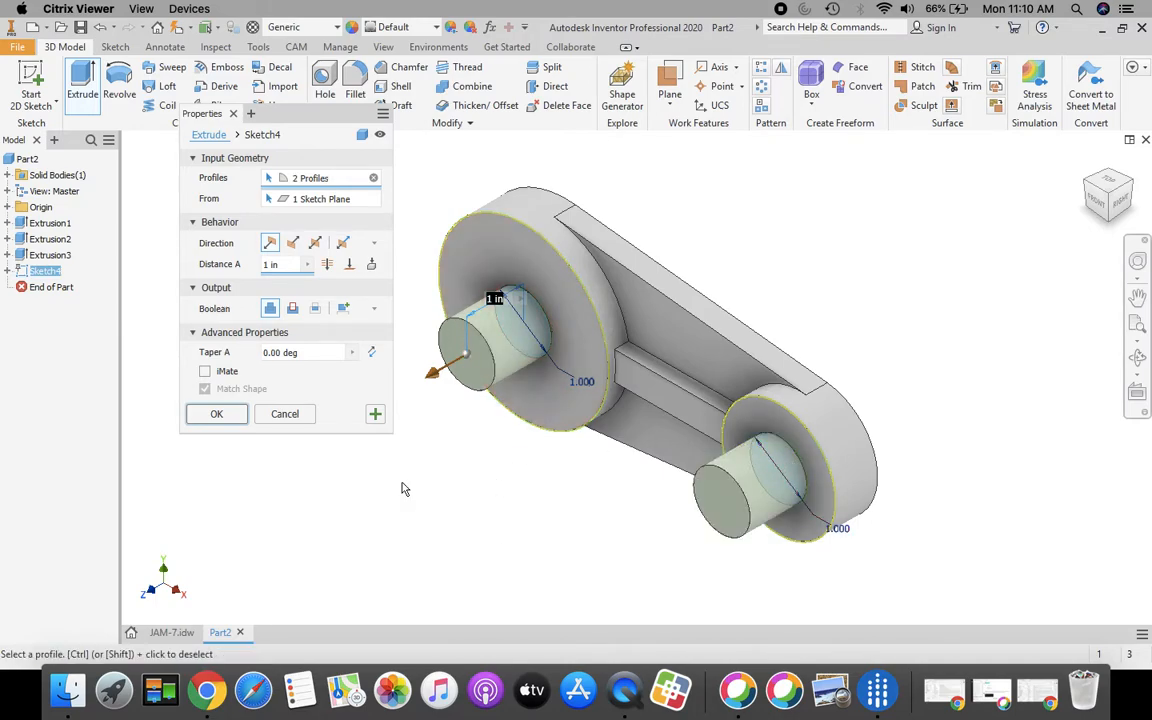
left_click(328, 265)
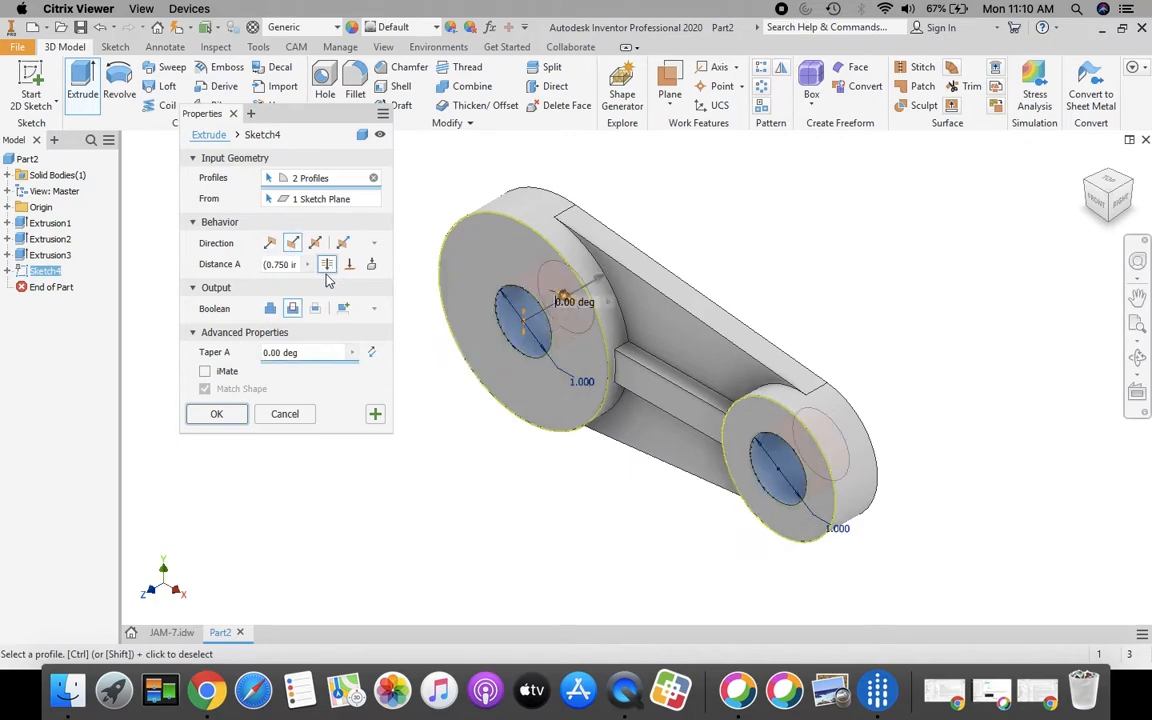
left_click(217, 414)
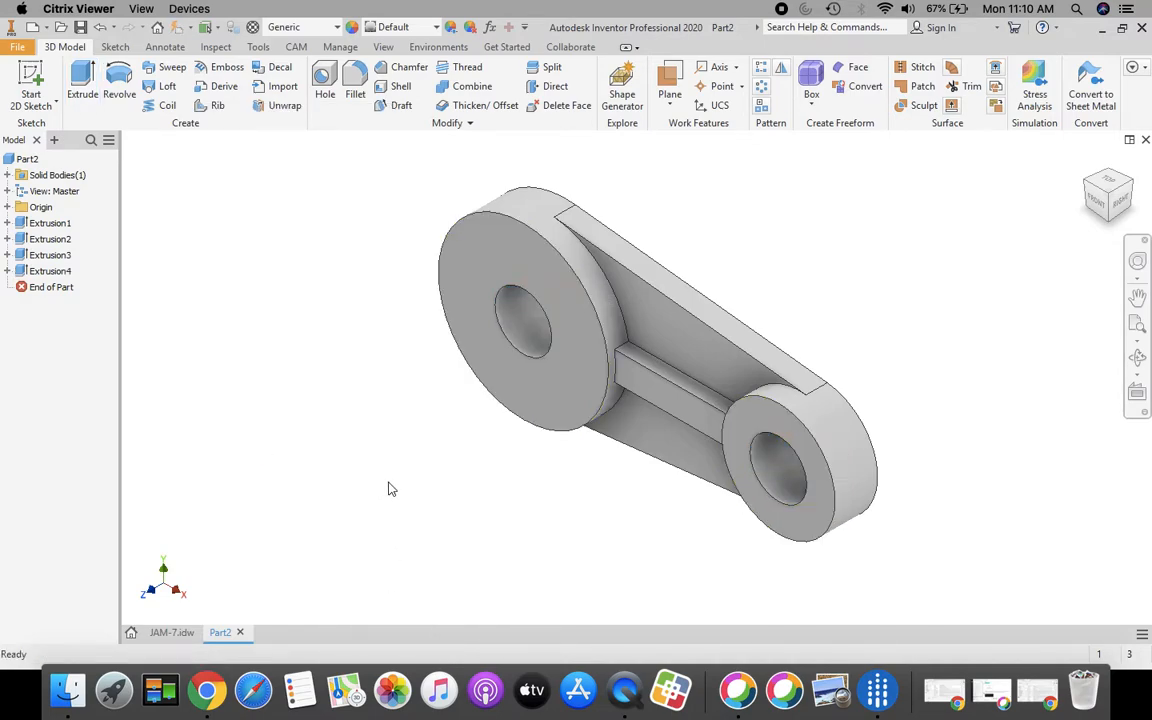
Apply the Violet appearance to the whole part
left_click(436, 28)
left_click_drag(565, 150, 573, 374)
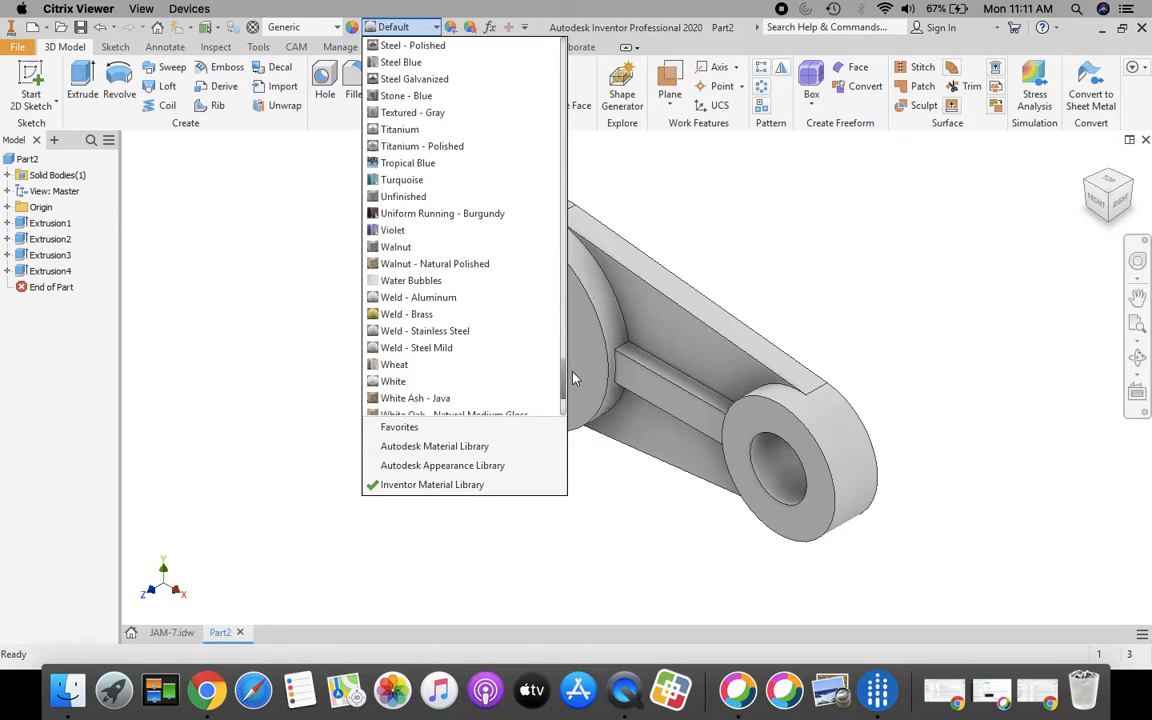
left_click(404, 236)
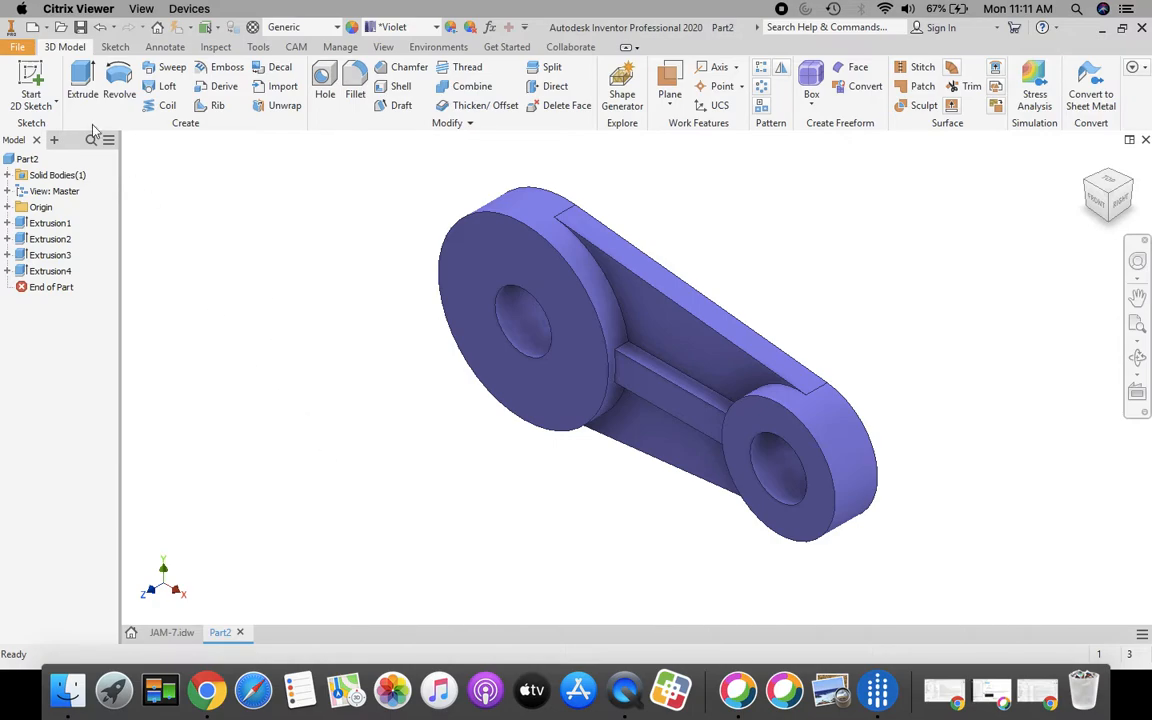
left_click(17, 50)
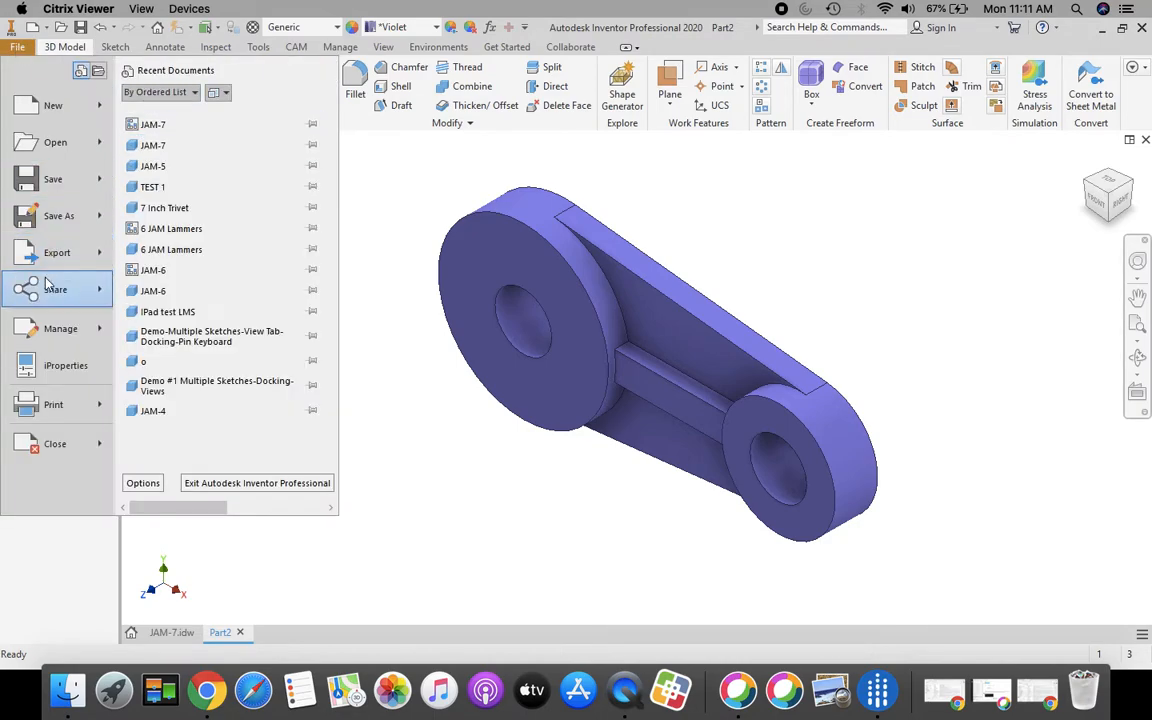
Save As the part to the personal network folder under a new file name with the student's name
left_click(50, 215)
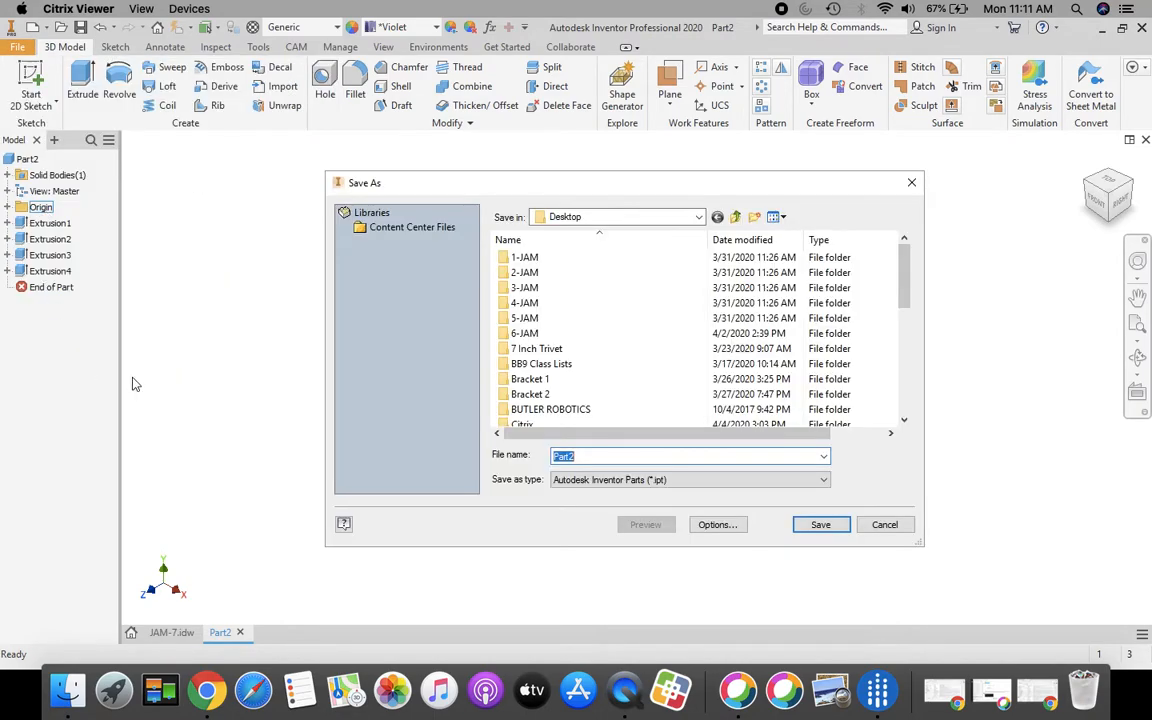
left_click(698, 218)
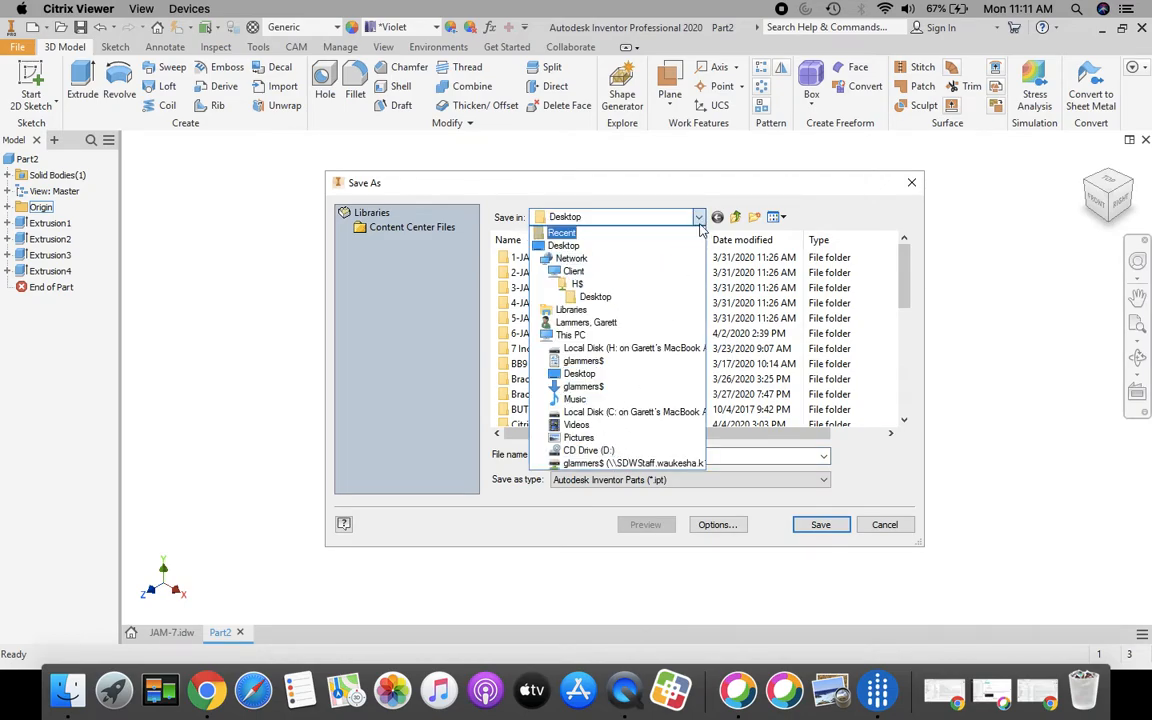
left_click(590, 465)
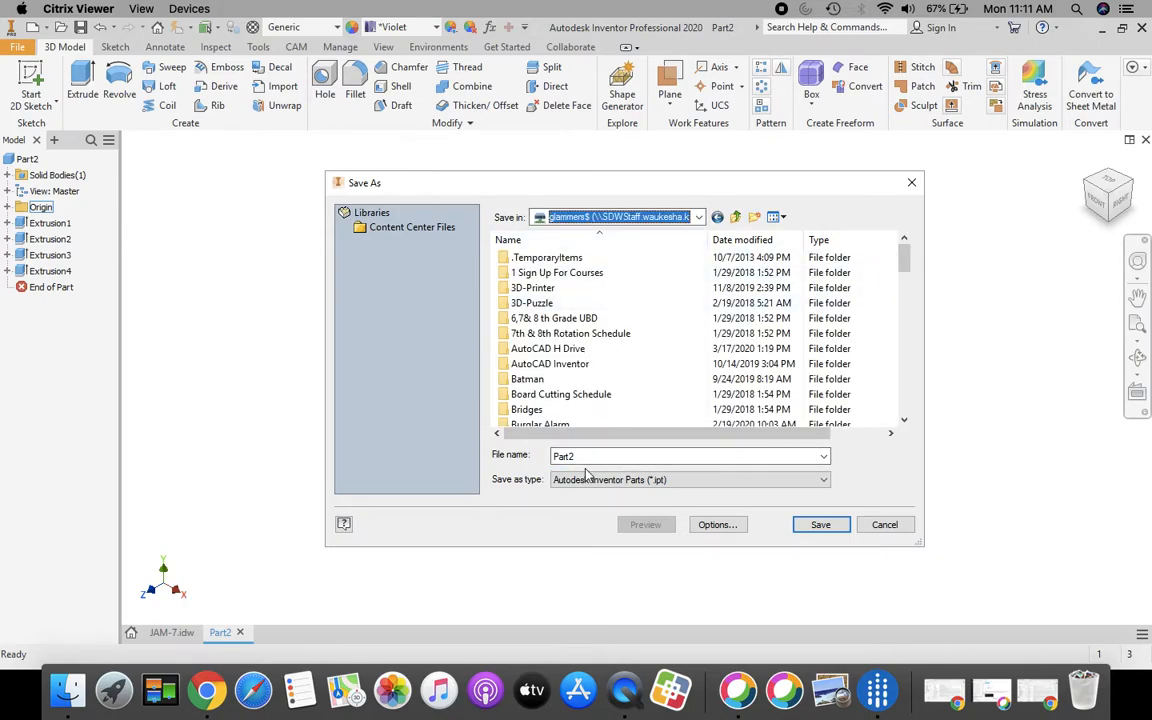
left_click_drag(587, 457, 530, 458)
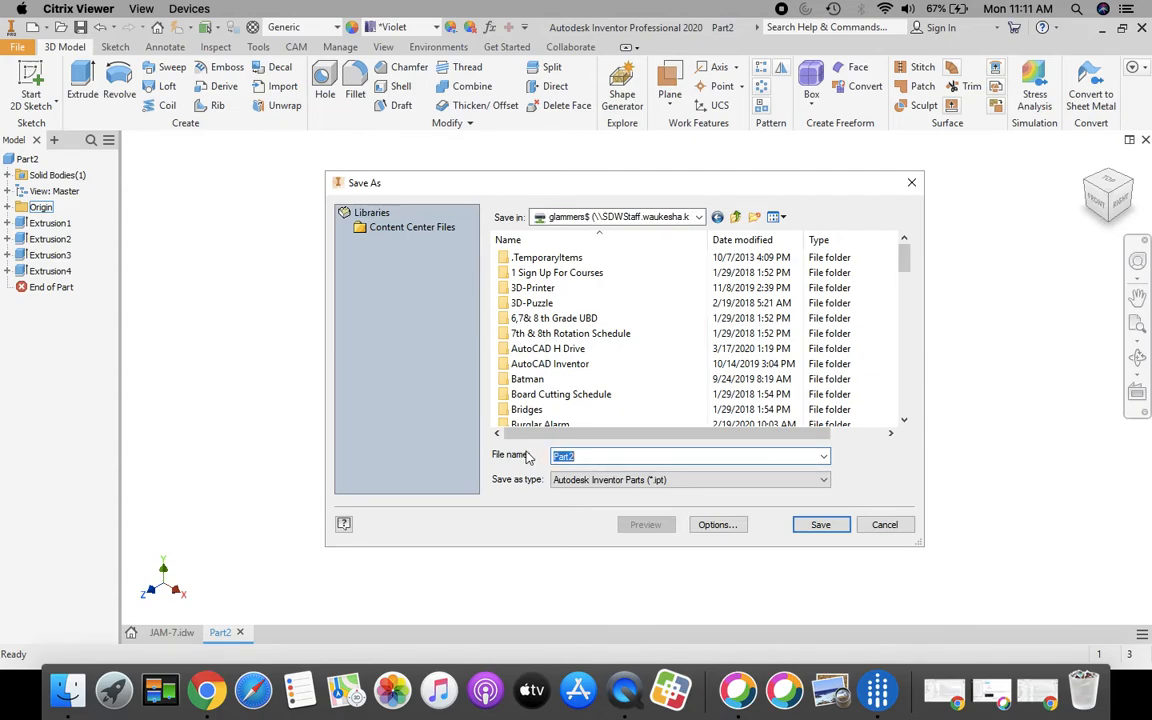
type("7")
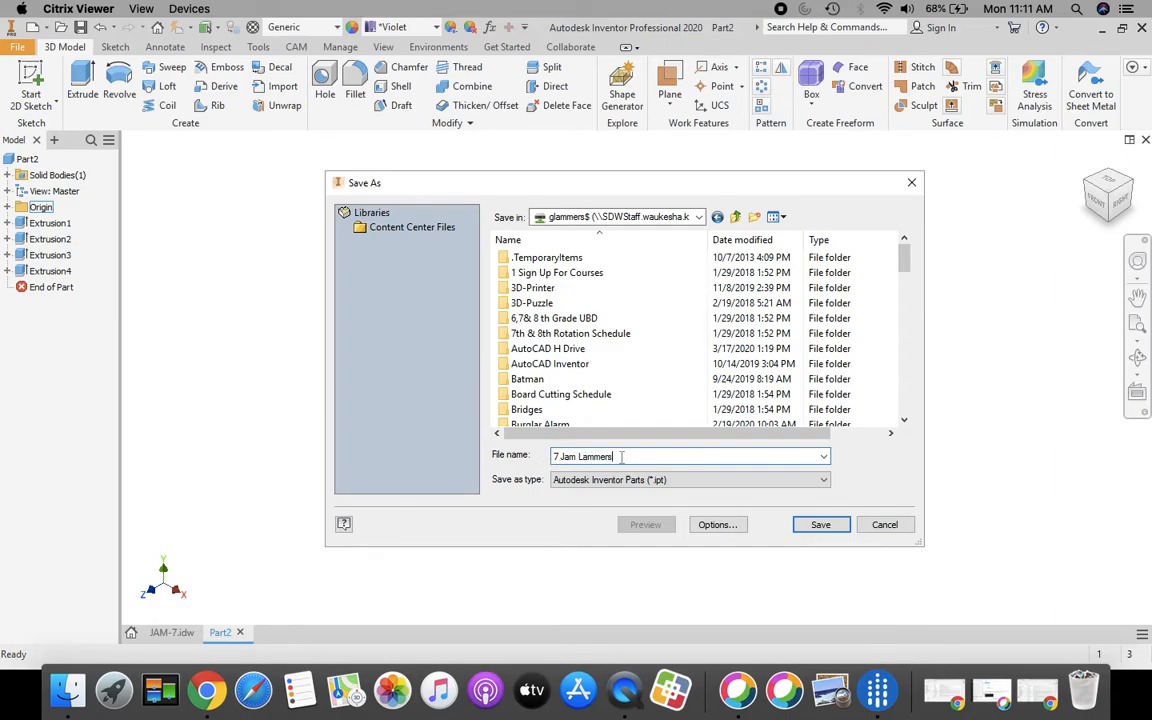
left_click(820, 525)
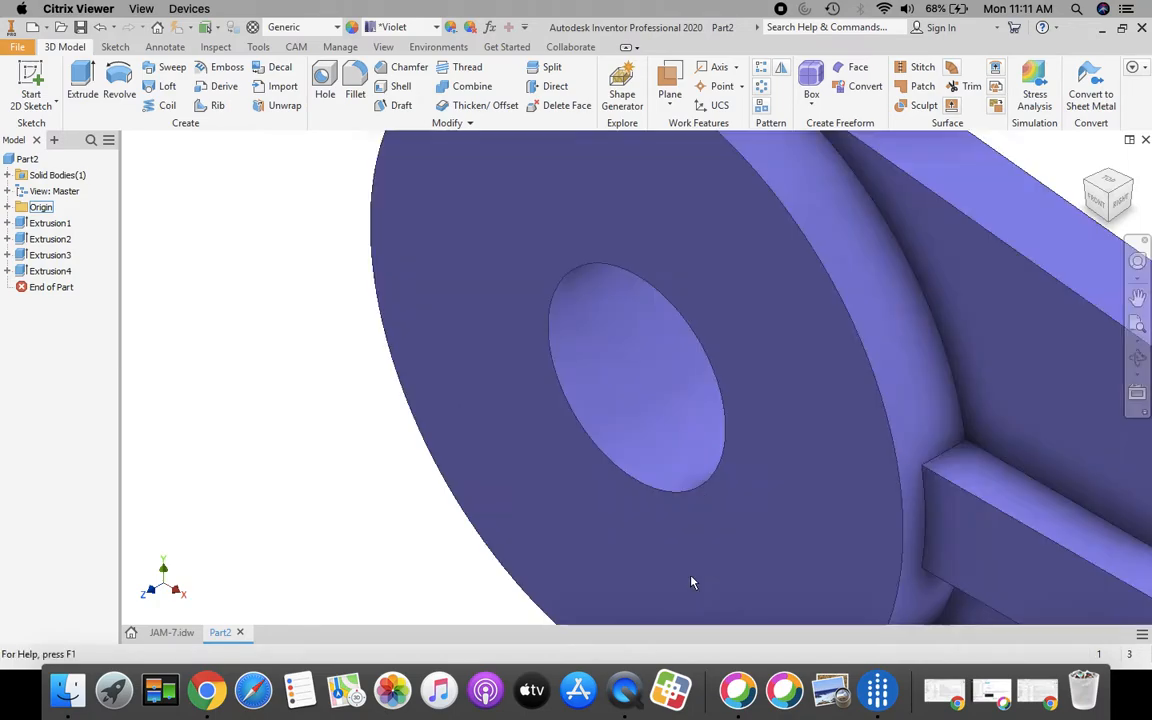